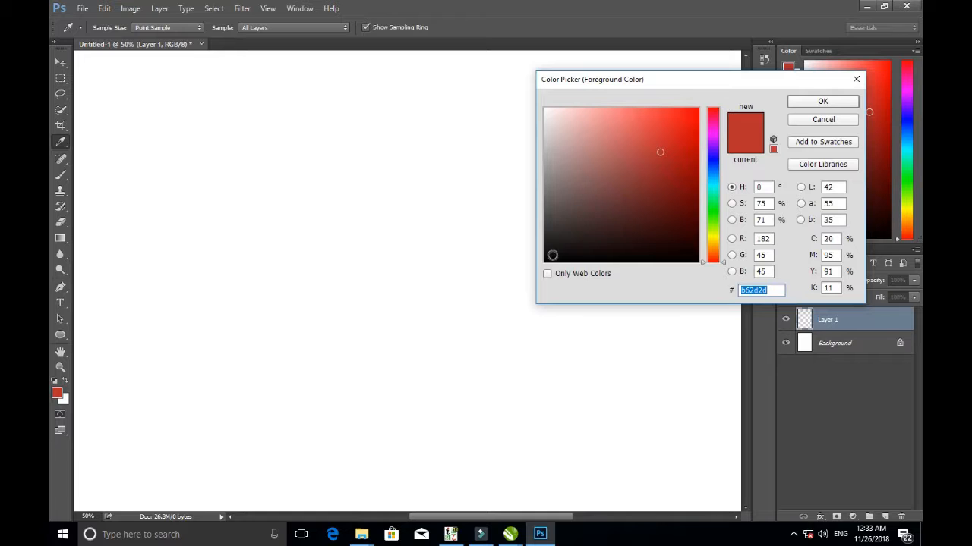
Set the foreground colour to black and paint one soft 250 px brush dab on Layer 1, above the canvas centre.
{"action": "left_click", "coordinate": [547, 259]}
{"action": "left_click", "coordinate": [824, 102]}
{"action": "key", "text": "b"}
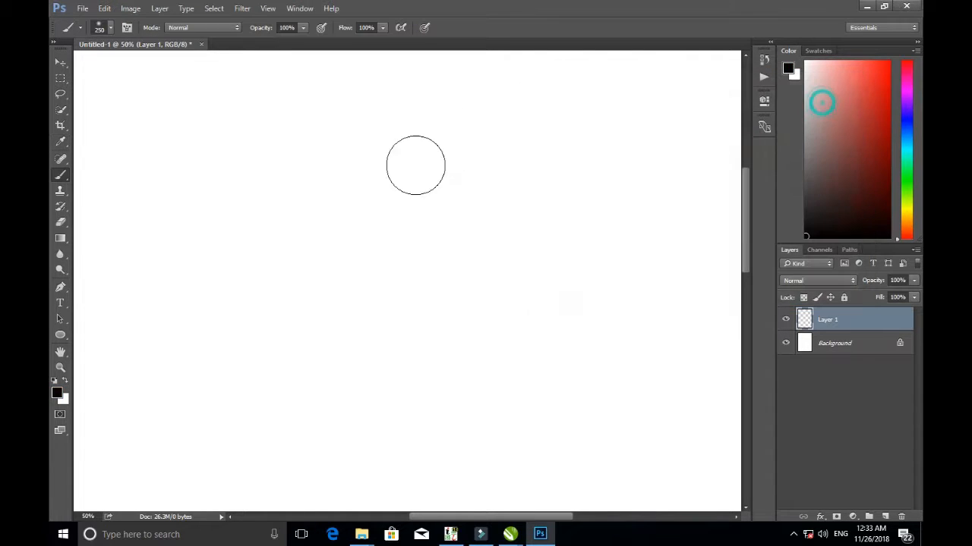
{"action": "left_click", "coordinate": [390, 193]}
Free-transform the dab to about 26% width, stretch it vertically into a thin streak and place it near the canvas centre.
{"action": "left_click", "coordinate": [60, 64]}
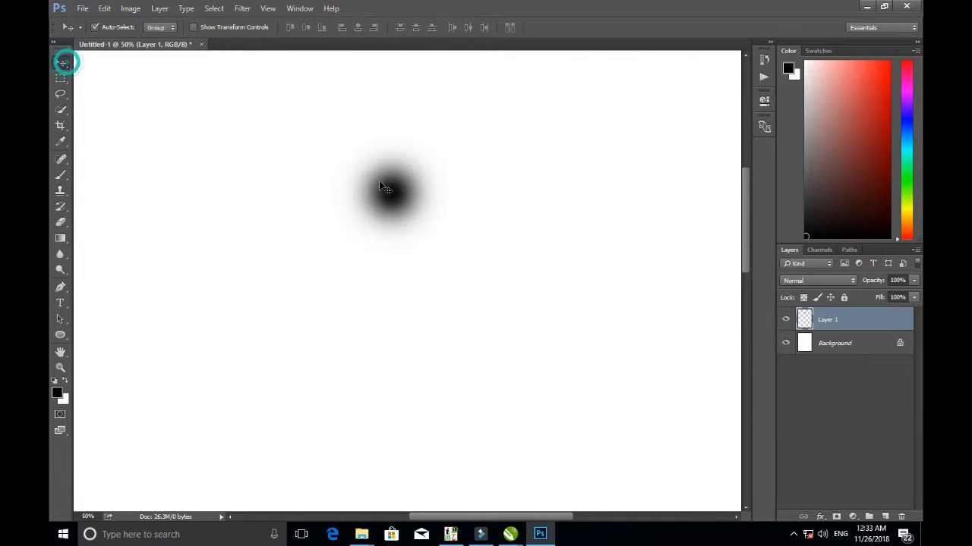
{"action": "left_click", "coordinate": [104, 9]}
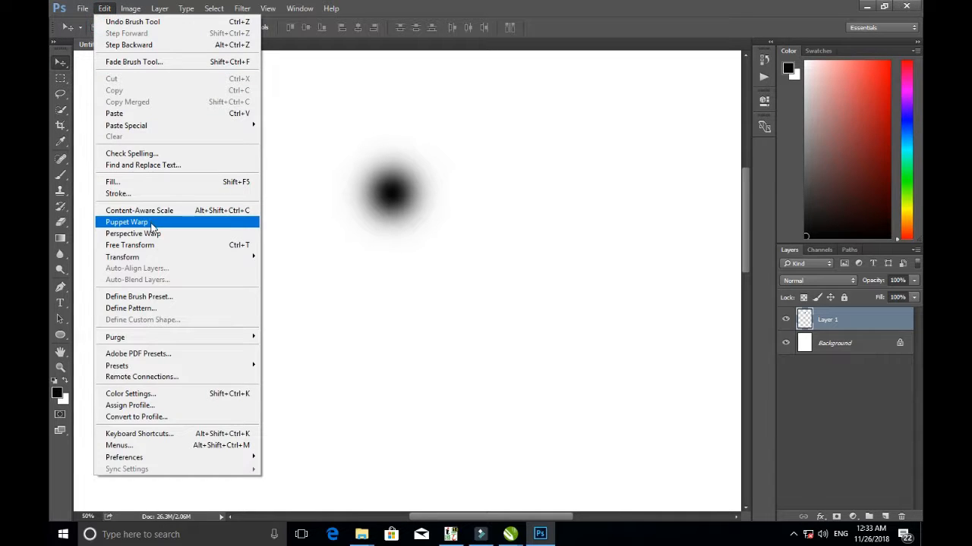
{"action": "left_click", "coordinate": [155, 245]}
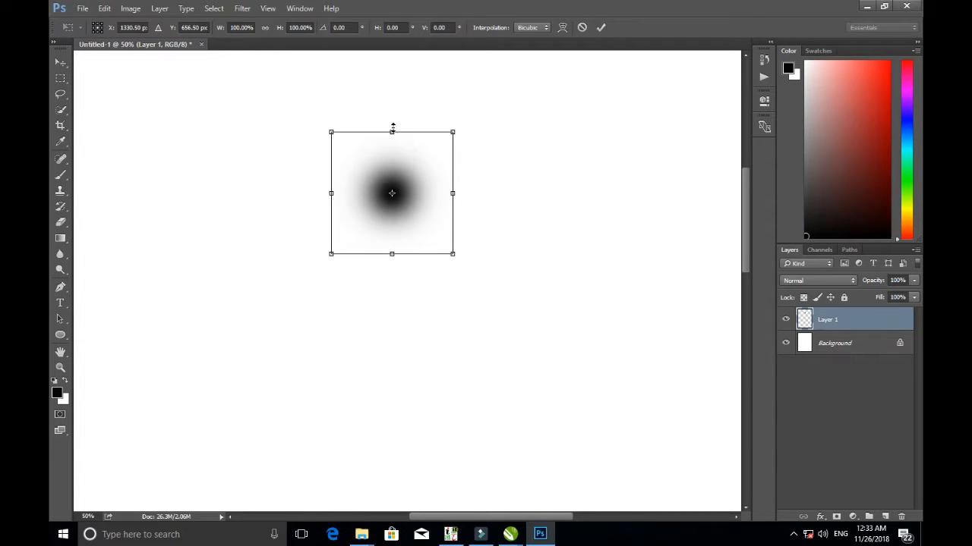
{"action": "left_click_drag", "start_coordinate": [455, 194], "coordinate": [364, 193]}
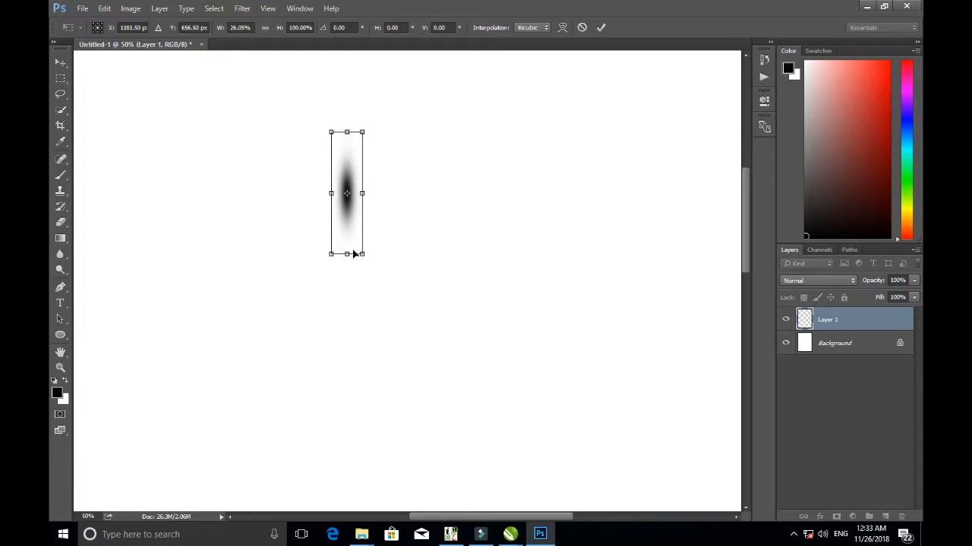
{"action": "left_click_drag", "start_coordinate": [345, 254], "coordinate": [346, 446]}
{"action": "left_click_drag", "start_coordinate": [351, 296], "coordinate": [432, 248]}
{"action": "key", "text": "Return"}
Lower Layer 1's opacity to 69% and move the streak to the upper-right area of the canvas.
{"action": "left_click", "coordinate": [914, 280]}
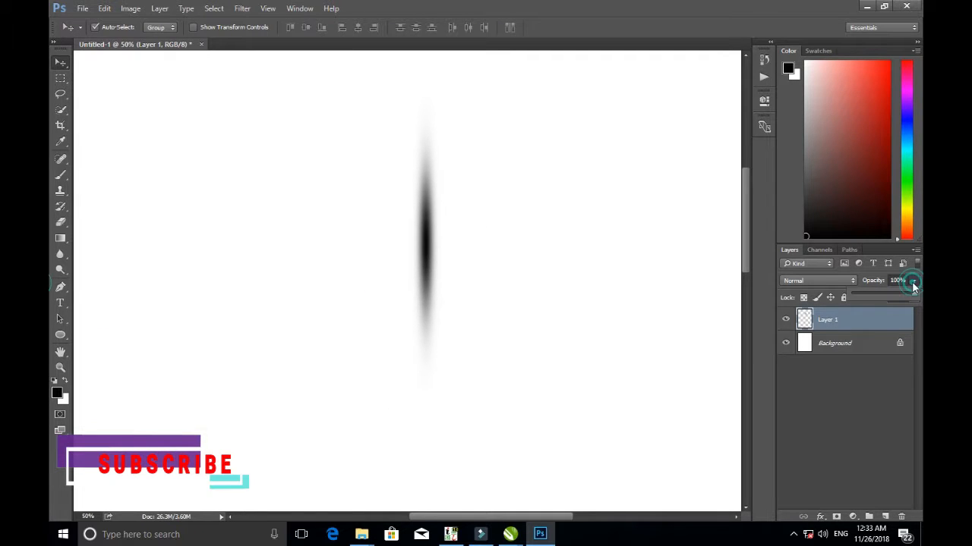
{"action": "mouse_move", "coordinate": [911, 293]}
{"action": "left_mouse_down"}
{"action": "mouse_move", "coordinate": [884, 296]}
{"action": "mouse_move", "coordinate": [894, 296]}
{"action": "left_mouse_up"}
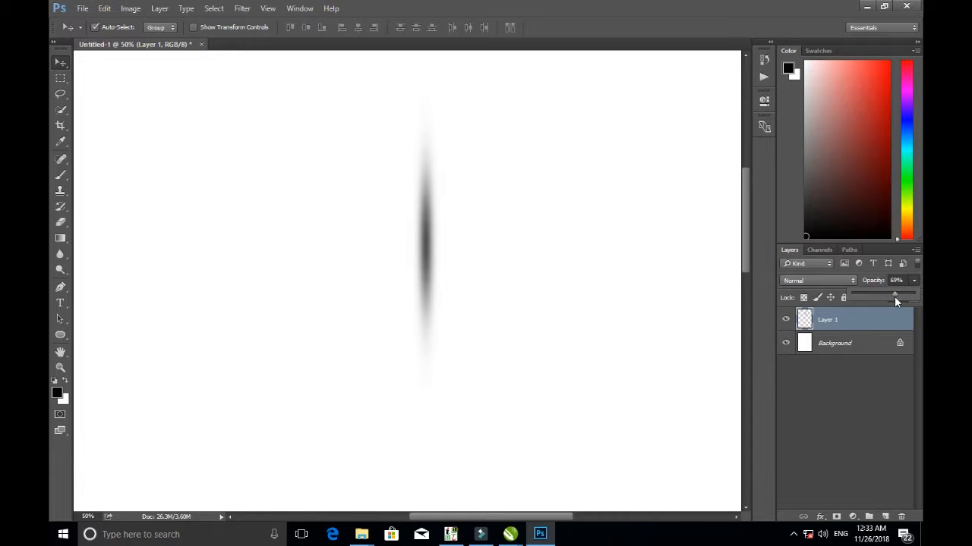
{"action": "left_click", "coordinate": [61, 62]}
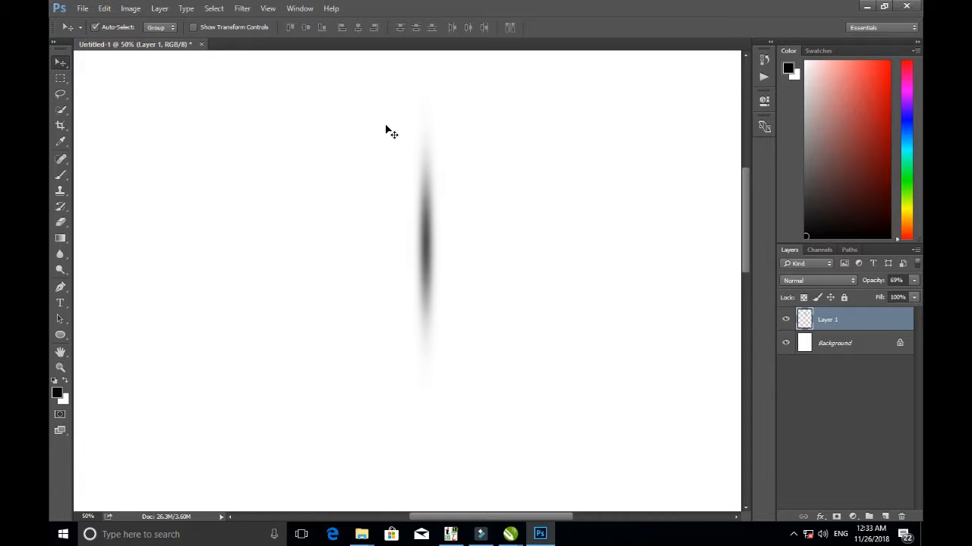
{"action": "mouse_move", "coordinate": [427, 221]}
{"action": "left_mouse_down"}
{"action": "mouse_move", "coordinate": [554, 195]}
{"action": "mouse_move", "coordinate": [612, 167]}
{"action": "left_mouse_up"}
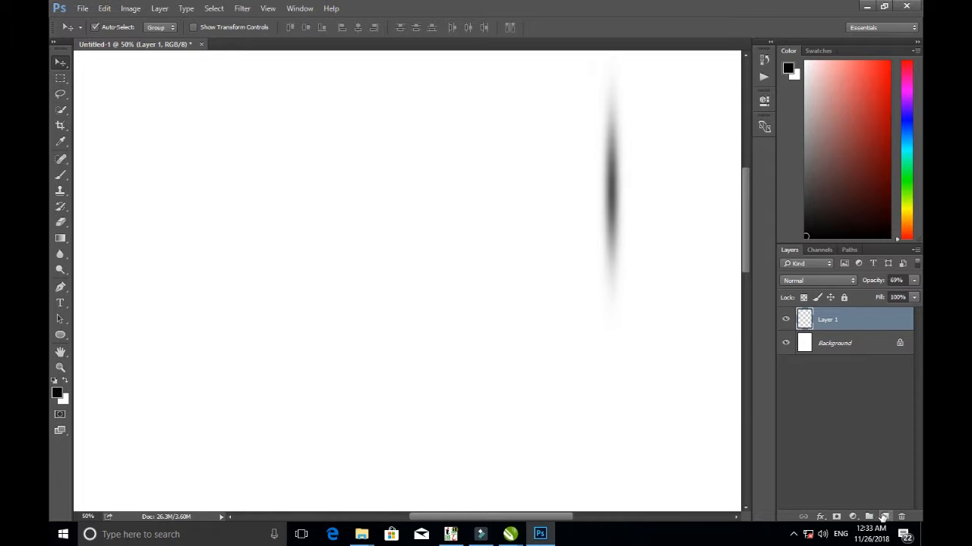
Add a new layer and draw a black rectangle about 236 × 716 px covering the right half of the streak.
{"action": "left_click", "coordinate": [884, 517]}
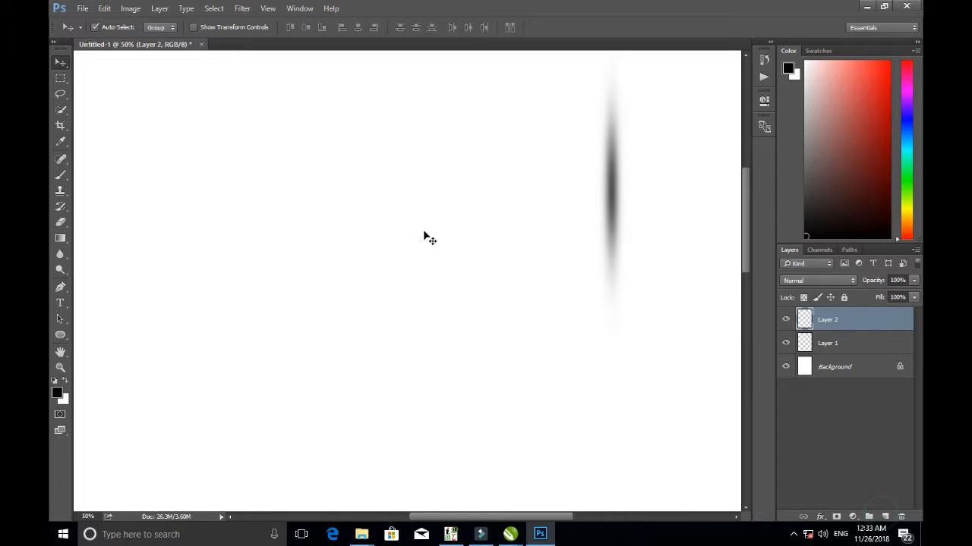
{"action": "left_click", "coordinate": [60, 335]}
{"action": "left_click", "coordinate": [86, 334]}
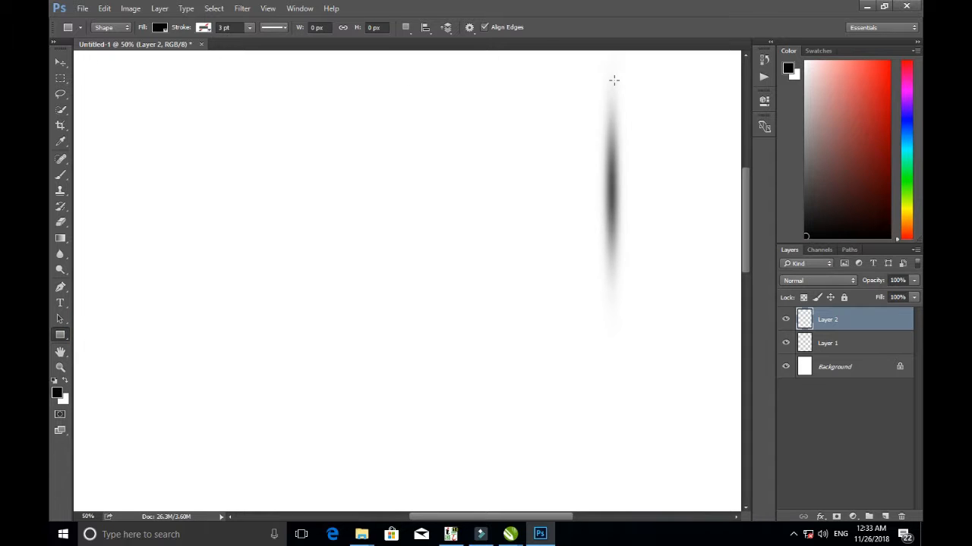
{"action": "left_click_drag", "start_coordinate": [614, 79], "coordinate": [686, 295]}
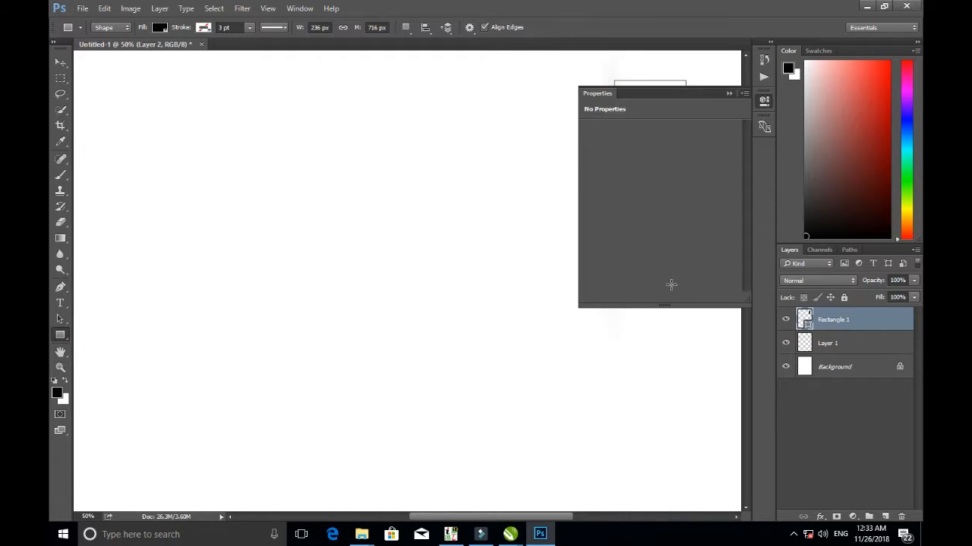
{"action": "left_click", "coordinate": [729, 93]}
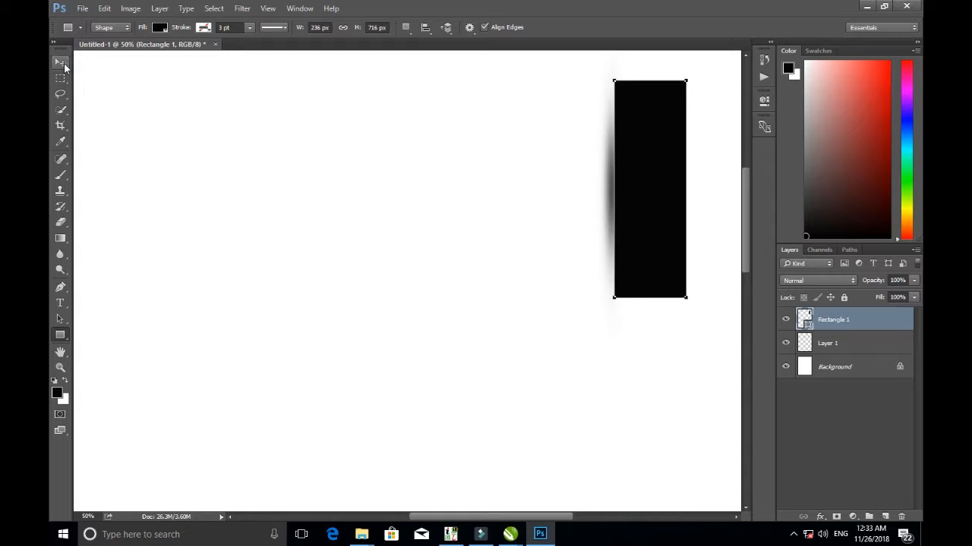
Move the rectangle and the streak together toward the middle of the canvas, undoing the extra shift of the rectangle.
{"action": "left_click", "coordinate": [60, 61]}
{"action": "left_click_drag", "start_coordinate": [592, 197], "coordinate": [465, 230]}
{"action": "left_click", "coordinate": [590, 210]}
{"action": "left_click_drag", "start_coordinate": [535, 232], "coordinate": [613, 238]}
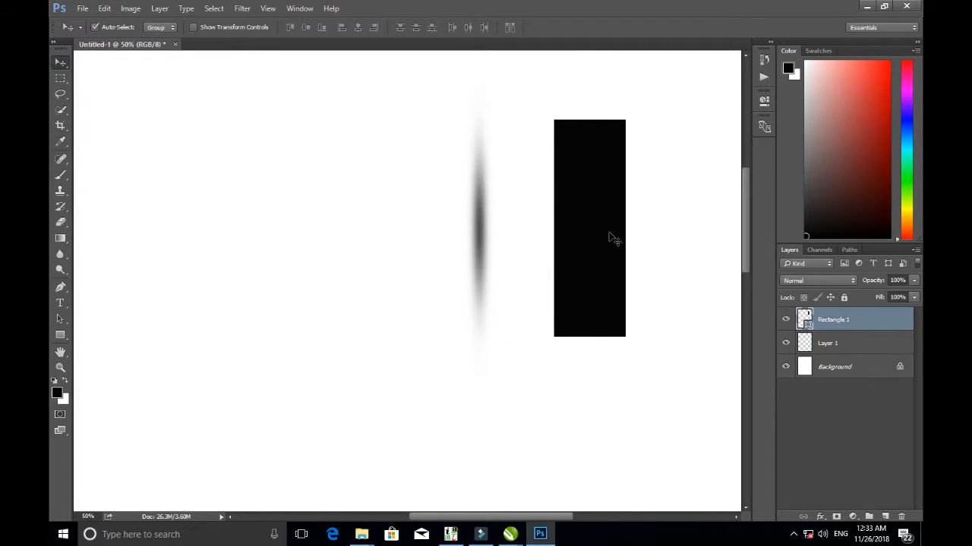
{"action": "key", "text": "ctrl+z"}
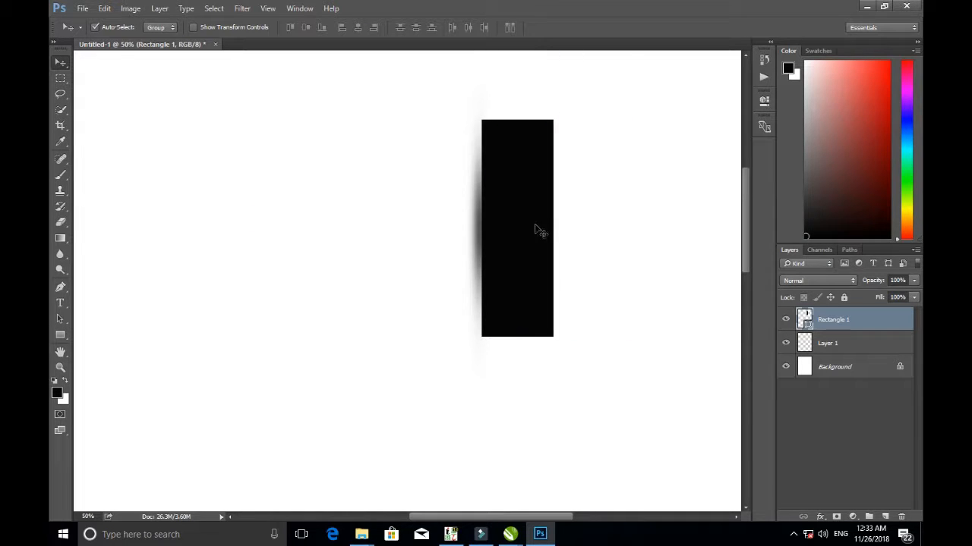
Fine-tune the rectangle's position so its left edge runs along the streak's vertical centre line.
{"action": "left_click_drag", "start_coordinate": [534, 224], "coordinate": [526, 223]}
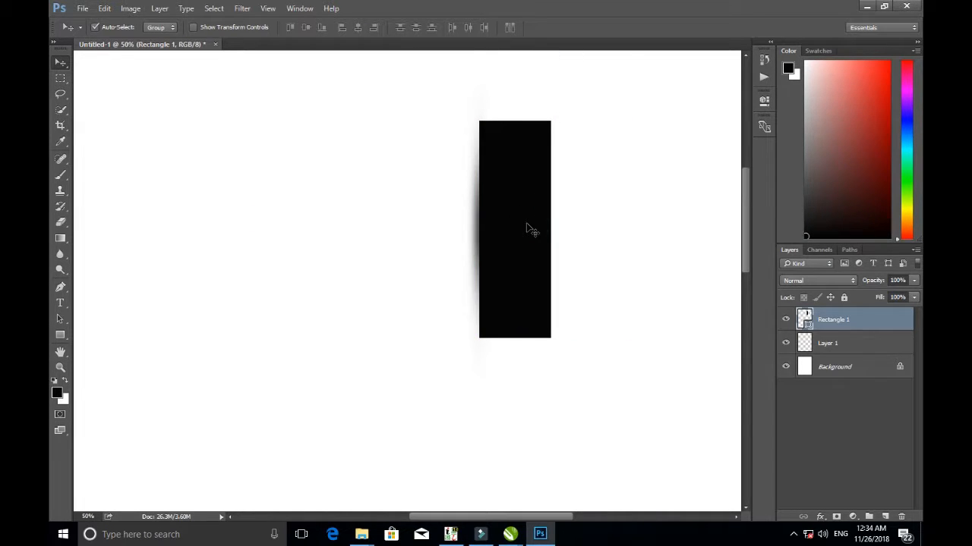
{"action": "key", "text": "Left"}
{"action": "key", "text": "Left"}
{"action": "key", "text": "Left"}
{"action": "key", "text": "Left"}
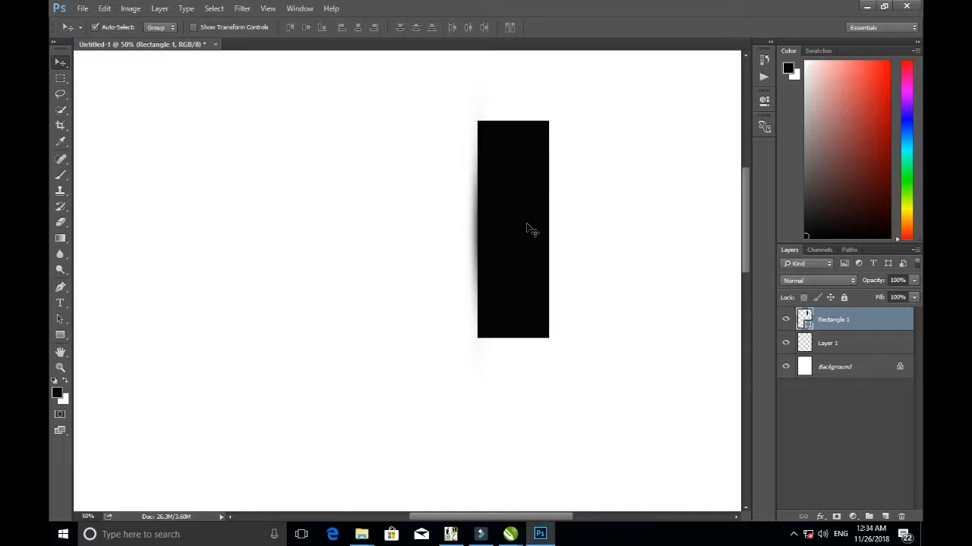
{"action": "key", "text": "Right"}
{"action": "key", "text": "Right"}
{"action": "key", "text": "Right"}
{"action": "key", "text": "Right"}
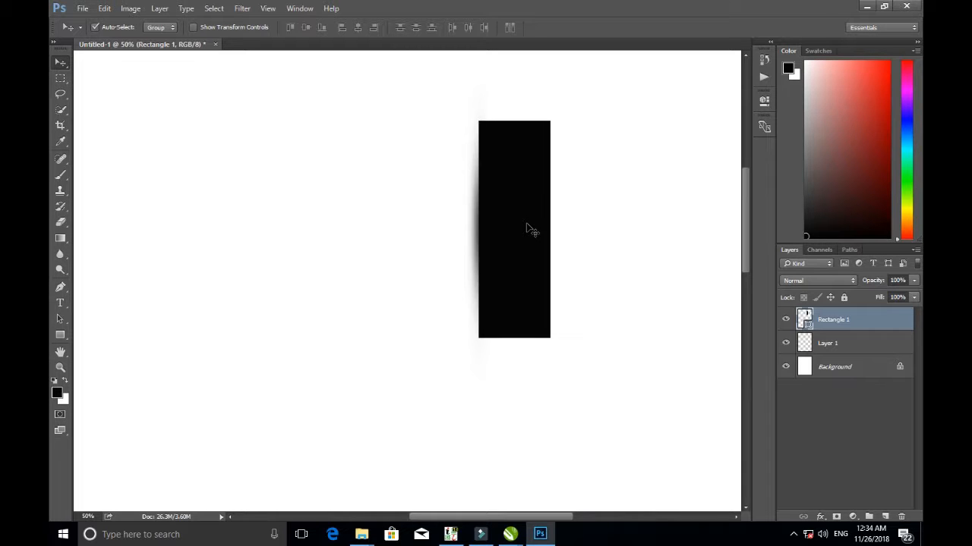
{"action": "left_click", "coordinate": [586, 211]}
{"action": "left_click", "coordinate": [505, 226]}
Rasterize the Rectangle 1 layer and load its pixels as a selection.
{"action": "right_click", "coordinate": [845, 322]}
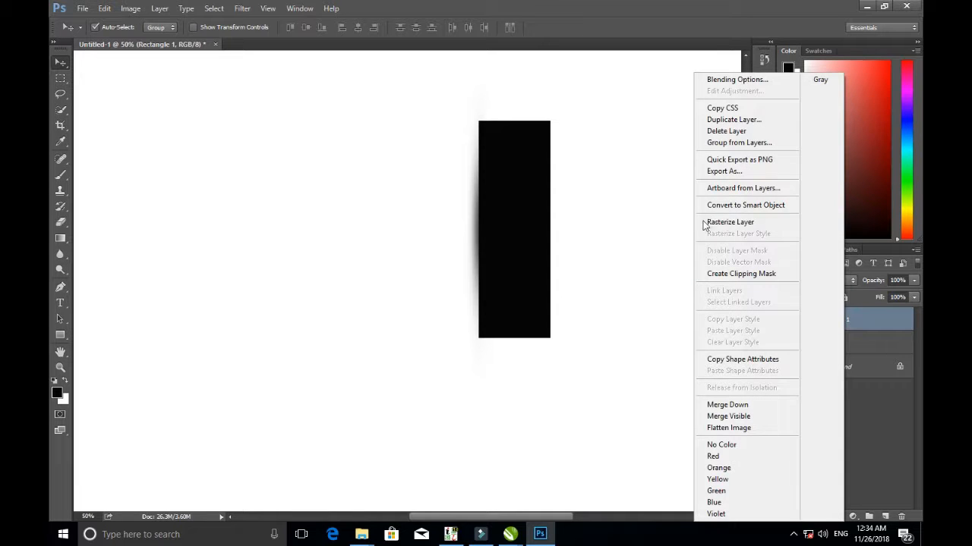
{"action": "left_click", "coordinate": [728, 222]}
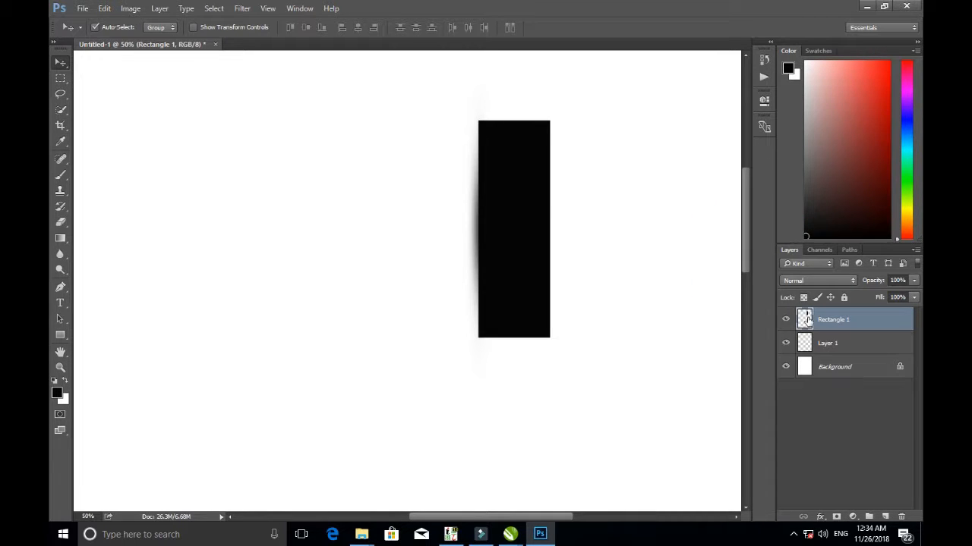
{"action": "right_click", "coordinate": [806, 320]}
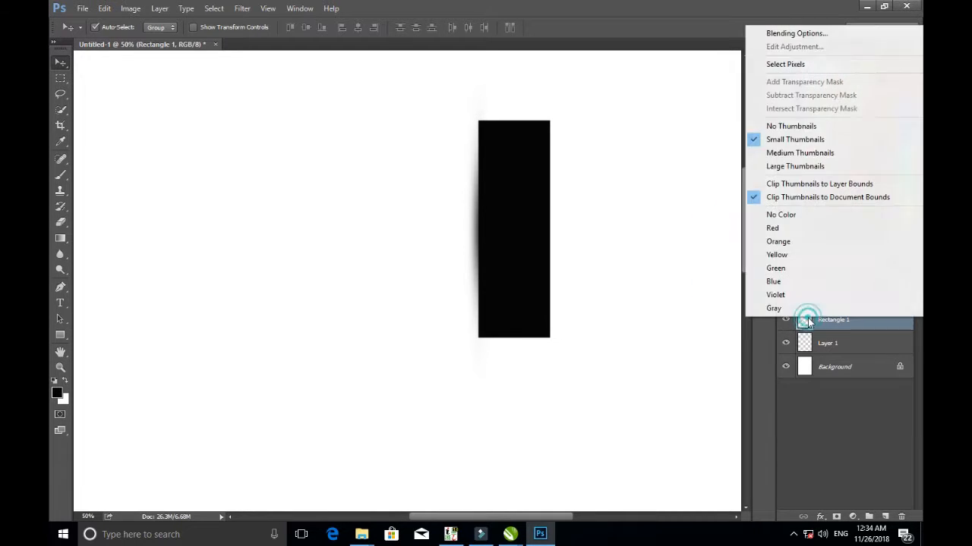
{"action": "left_click", "coordinate": [789, 67]}
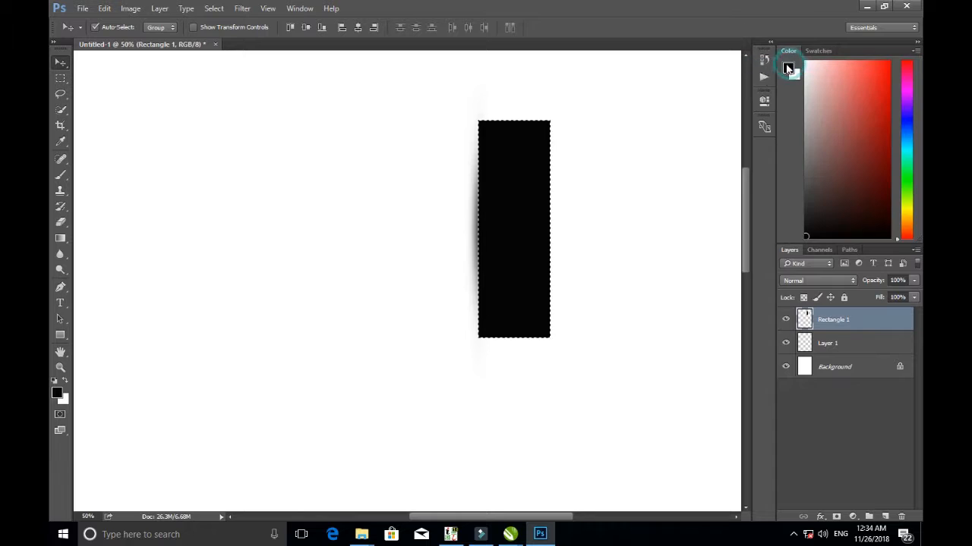
Hide the Rectangle 1 layer and nudge the selection slightly right against the streak's centre.
{"action": "left_click", "coordinate": [786, 320]}
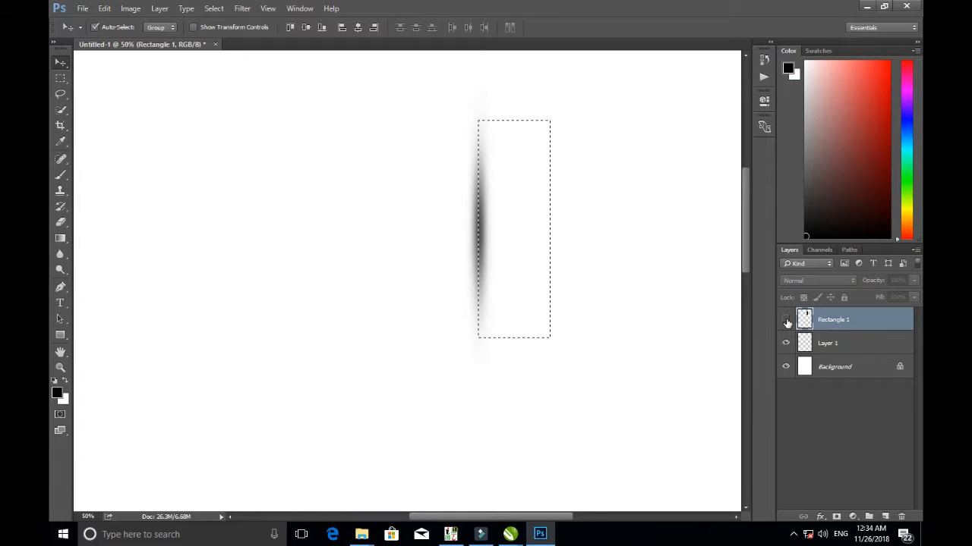
{"action": "key", "text": "Right"}
{"action": "key", "text": "Right"}
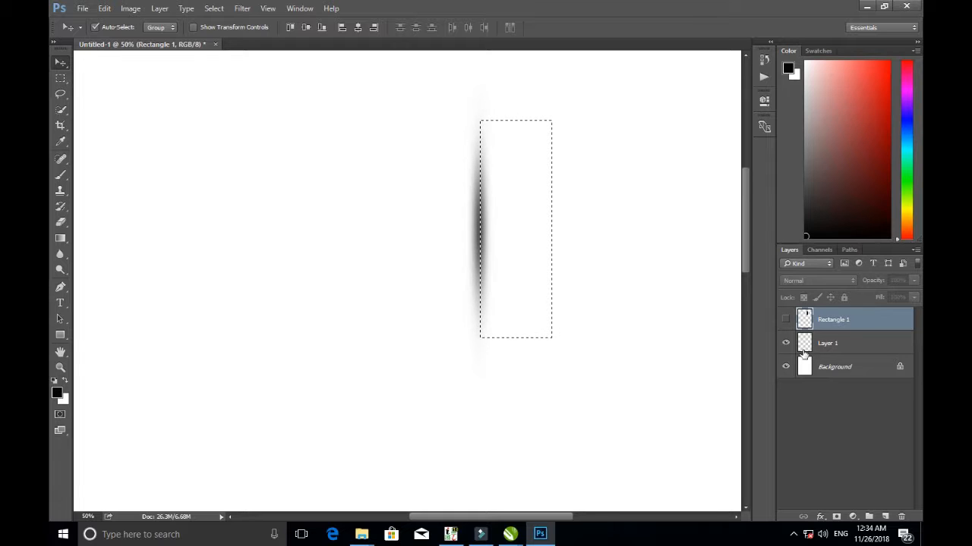
Cut the selected right half of the streak from Layer 1.
{"action": "left_click", "coordinate": [807, 343]}
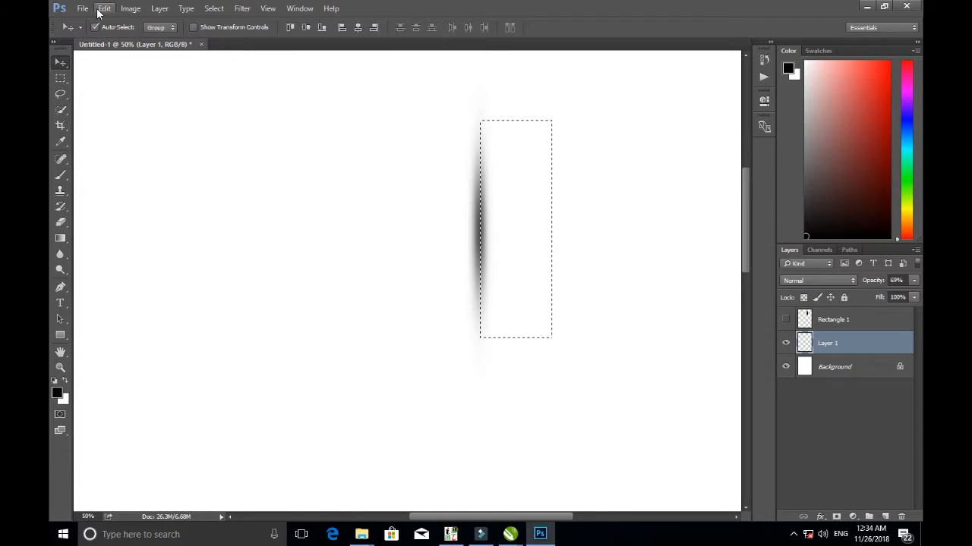
{"action": "left_click", "coordinate": [98, 12]}
{"action": "left_click", "coordinate": [109, 79]}
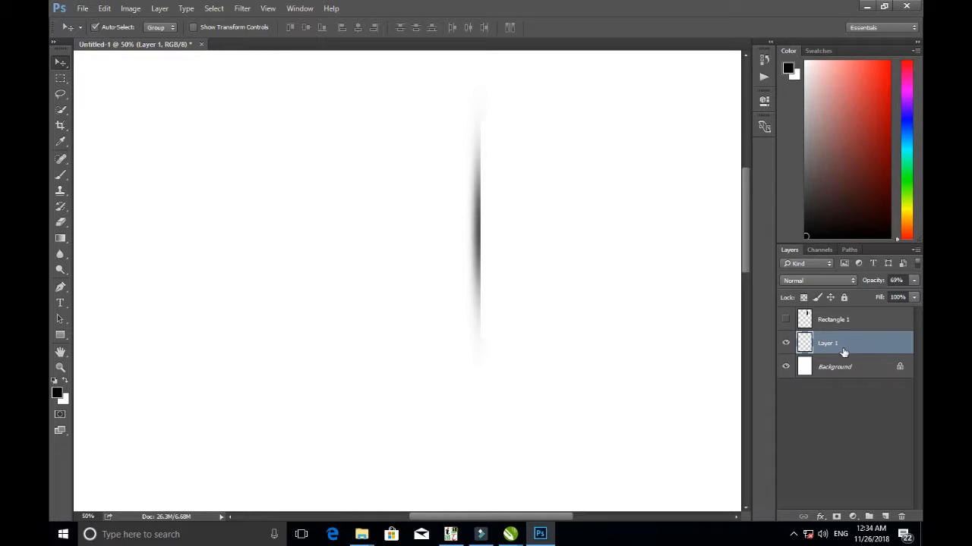
Delete the hidden Rectangle 1 layer and move the remaining half streak to the upper-right area of the canvas.
{"action": "left_click", "coordinate": [816, 317]}
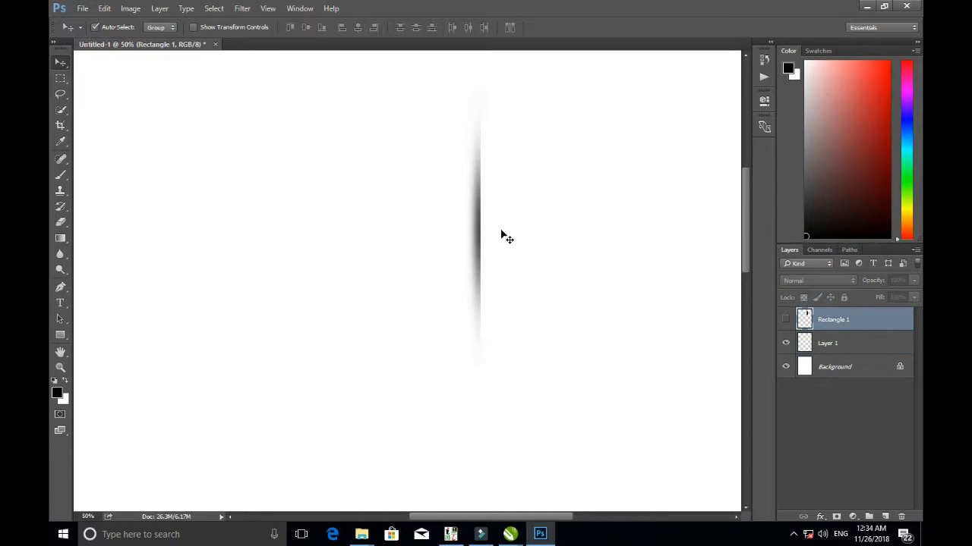
{"action": "left_click_drag", "start_coordinate": [828, 316], "coordinate": [902, 516]}
{"action": "left_click_drag", "start_coordinate": [469, 228], "coordinate": [664, 181]}
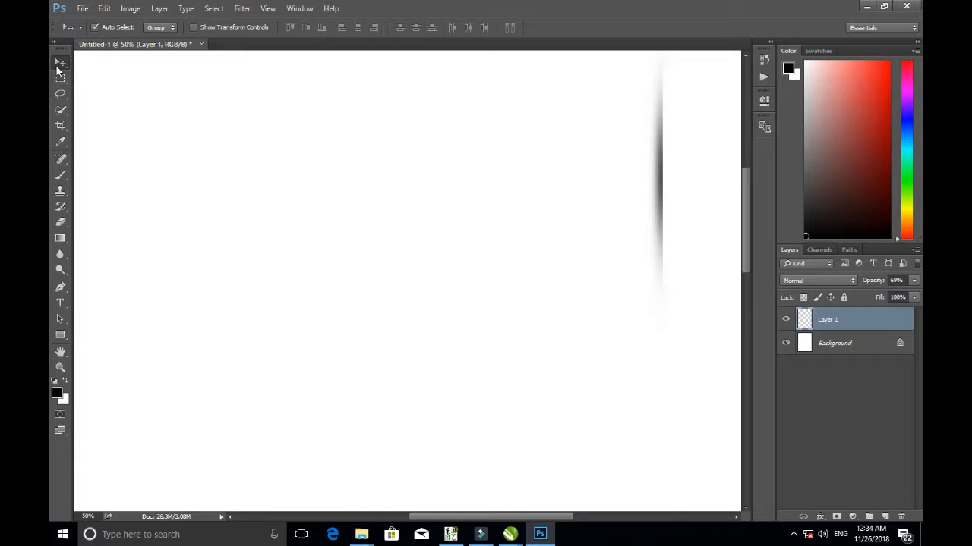
Add a new layer and draw a black rectangle about 566 × 356 px ending at the half streak's straight edge.
{"action": "left_click", "coordinate": [885, 516]}
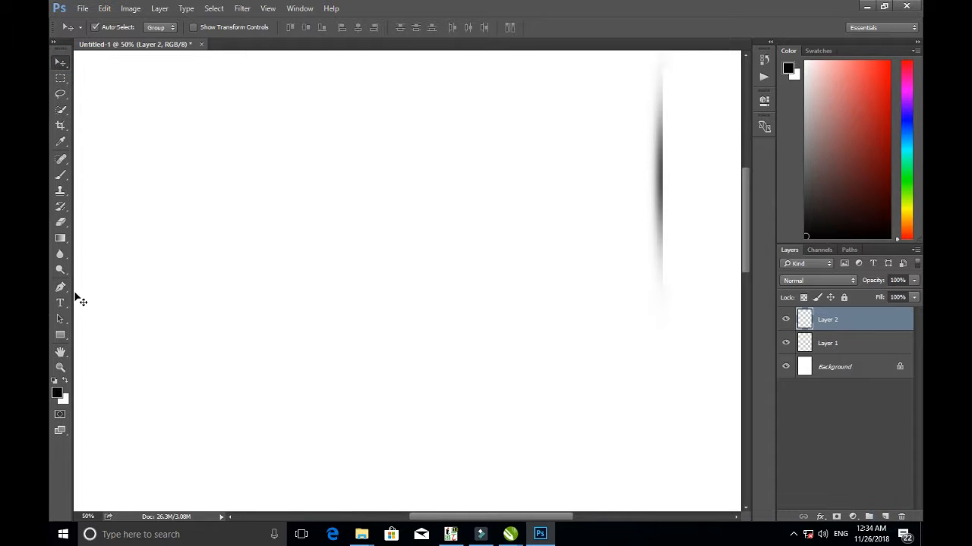
{"action": "left_click", "coordinate": [55, 339]}
{"action": "left_click", "coordinate": [89, 331]}
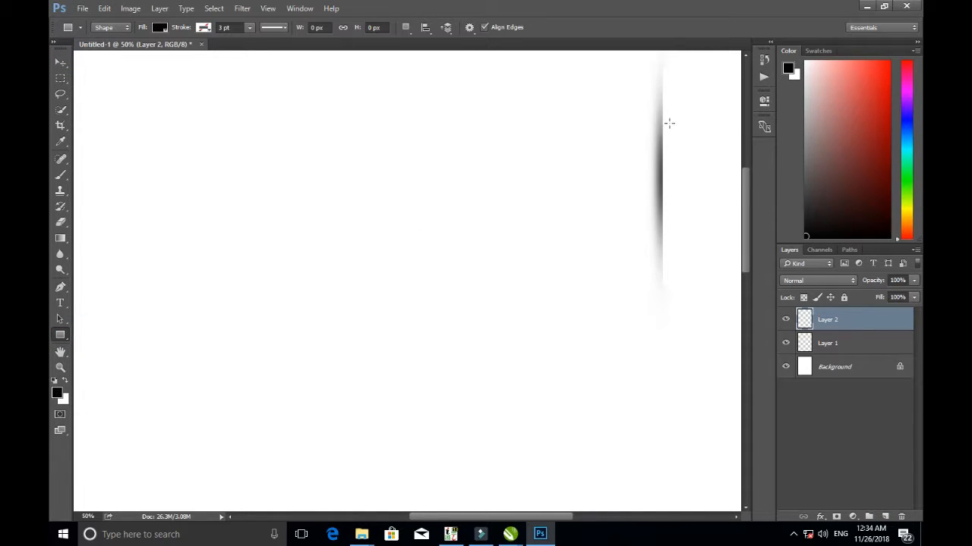
{"action": "mouse_move", "coordinate": [662, 132]}
{"action": "left_mouse_down"}
{"action": "mouse_move", "coordinate": [631, 217]}
{"action": "mouse_move", "coordinate": [531, 213]}
{"action": "mouse_move", "coordinate": [496, 221]}
{"action": "mouse_move", "coordinate": [489, 240]}
{"action": "left_mouse_up"}
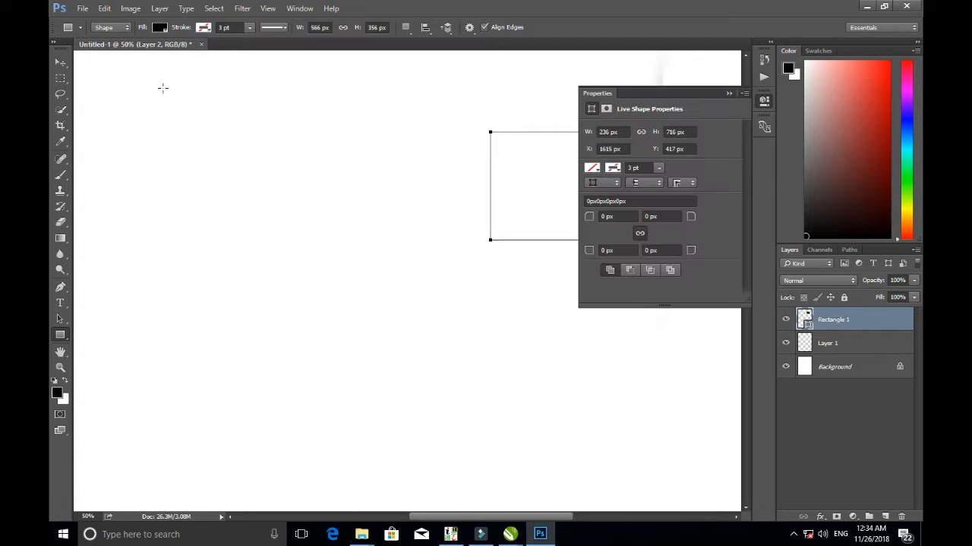
{"action": "left_click", "coordinate": [729, 93]}
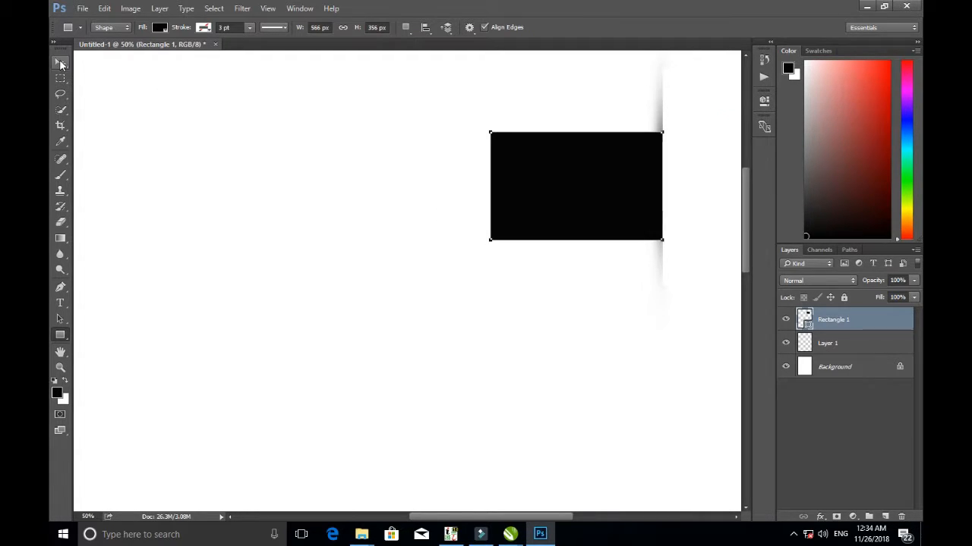
Shift the black rectangle slightly up and align its right edge exactly with the half streak's straight edge.
{"action": "left_click", "coordinate": [60, 63]}
{"action": "left_click_drag", "start_coordinate": [532, 174], "coordinate": [534, 170]}
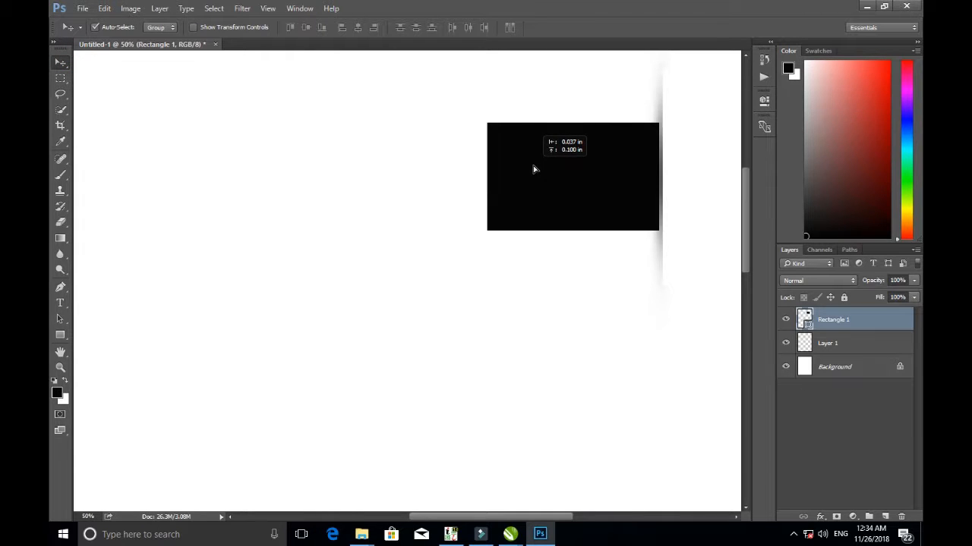
{"action": "key", "text": "Right"}
{"action": "key", "text": "Right"}
{"action": "key", "text": "Right"}
{"action": "key", "text": "Right"}
{"action": "key", "text": "Right"}
{"action": "key", "text": "Right"}
{"action": "key", "text": "Right"}
{"action": "key", "text": "Right"}
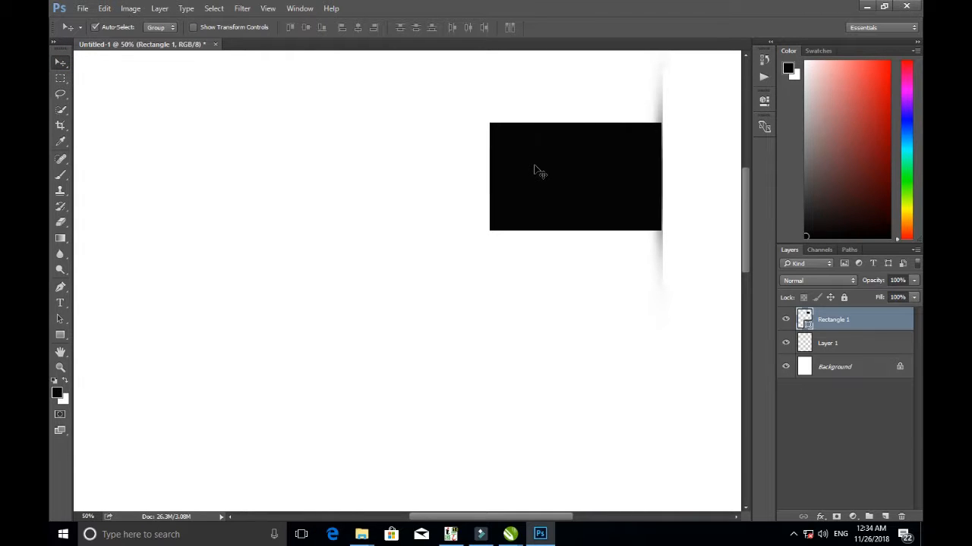
{"action": "key", "text": "Right"}
{"action": "key", "text": "Up"}
{"action": "key", "text": "Up"}
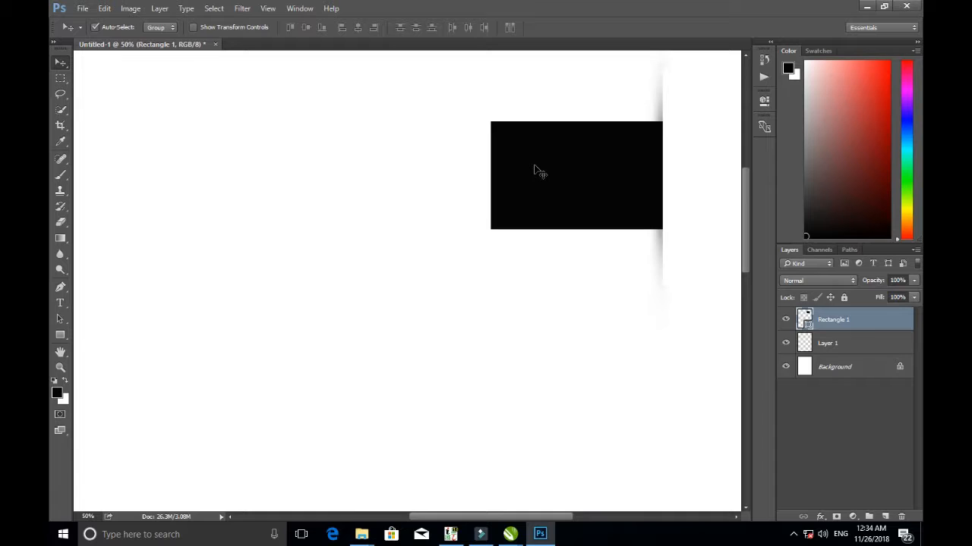
Nudge the black rectangle slightly down and rasterize its layer.
{"action": "key", "text": "Down"}
{"action": "right_click", "coordinate": [829, 320]}
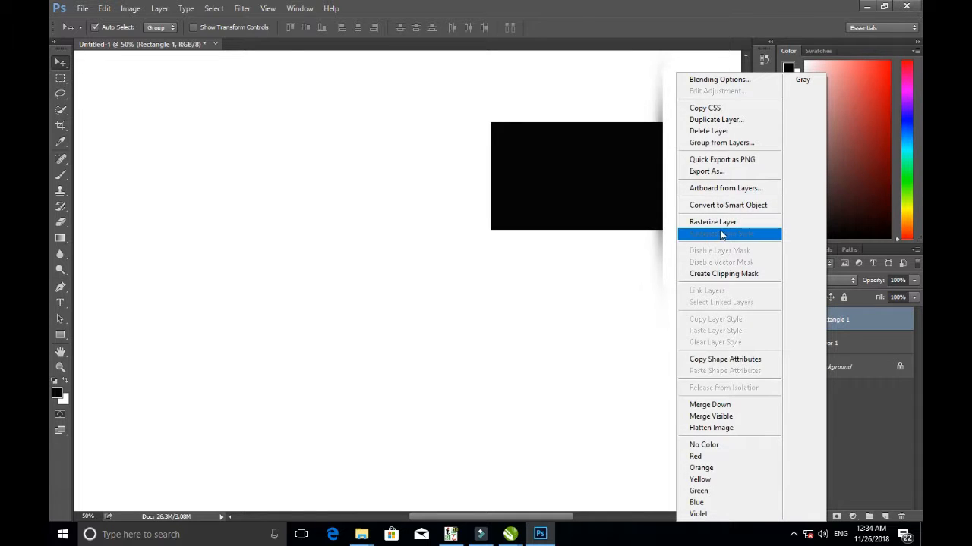
{"action": "left_click", "coordinate": [694, 230]}
Duplicate the Rectangle 1 layer and move the copy down and to the left so it partly overlaps the original.
{"action": "left_click_drag", "start_coordinate": [832, 322], "coordinate": [885, 516]}
{"action": "left_click_drag", "start_coordinate": [524, 183], "coordinate": [442, 211]}
{"action": "left_click_drag", "start_coordinate": [510, 187], "coordinate": [550, 185]}
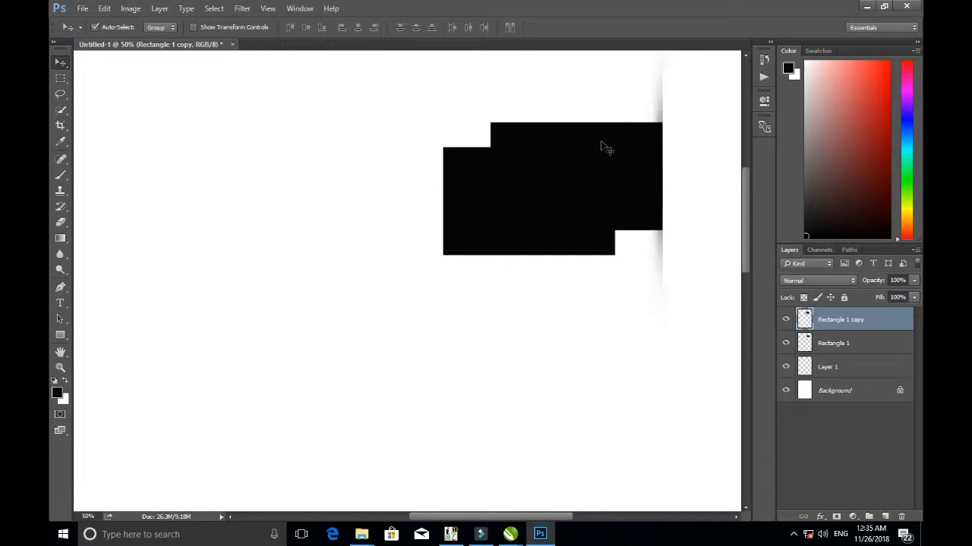
Narrow the original Rectangle 1 to about 64.66% of its width from its left side, keeping the right edge in place.
{"action": "left_click", "coordinate": [586, 141]}
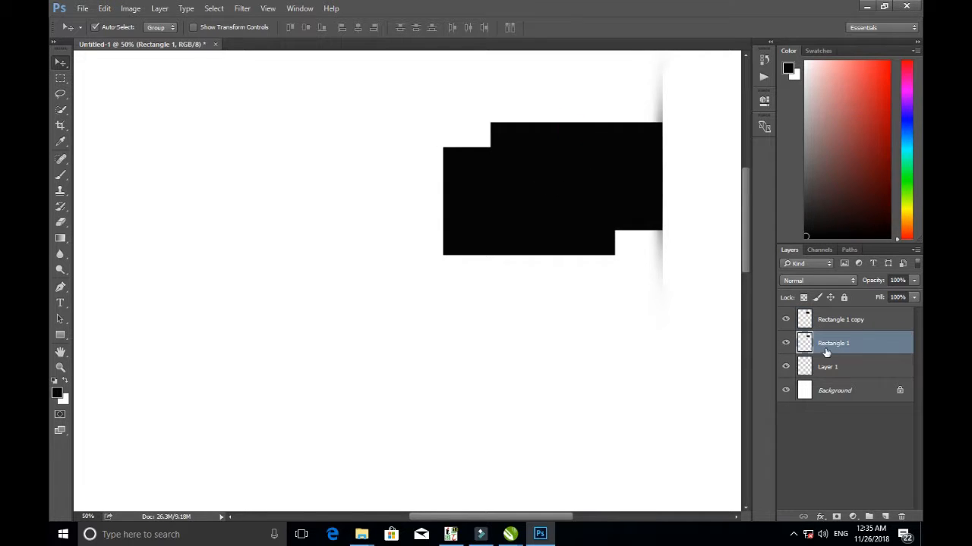
{"action": "left_click", "coordinate": [104, 8]}
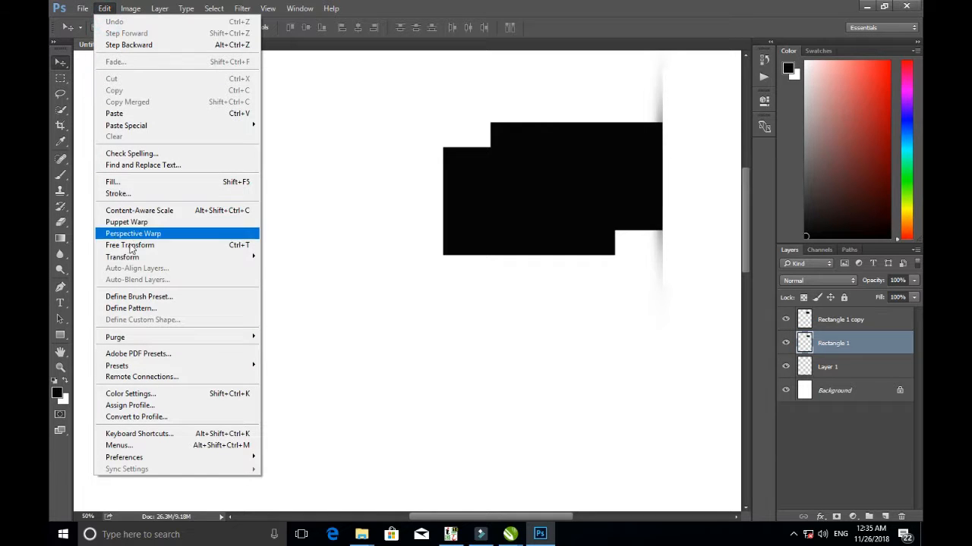
{"action": "mouse_move", "coordinate": [142, 261]}
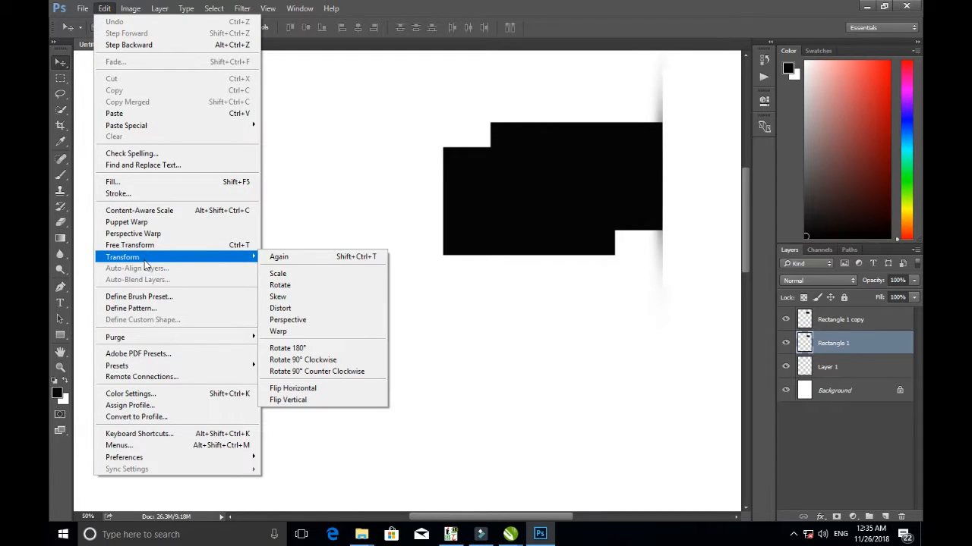
{"action": "left_click", "coordinate": [139, 246]}
{"action": "left_click_drag", "start_coordinate": [490, 177], "coordinate": [551, 176]}
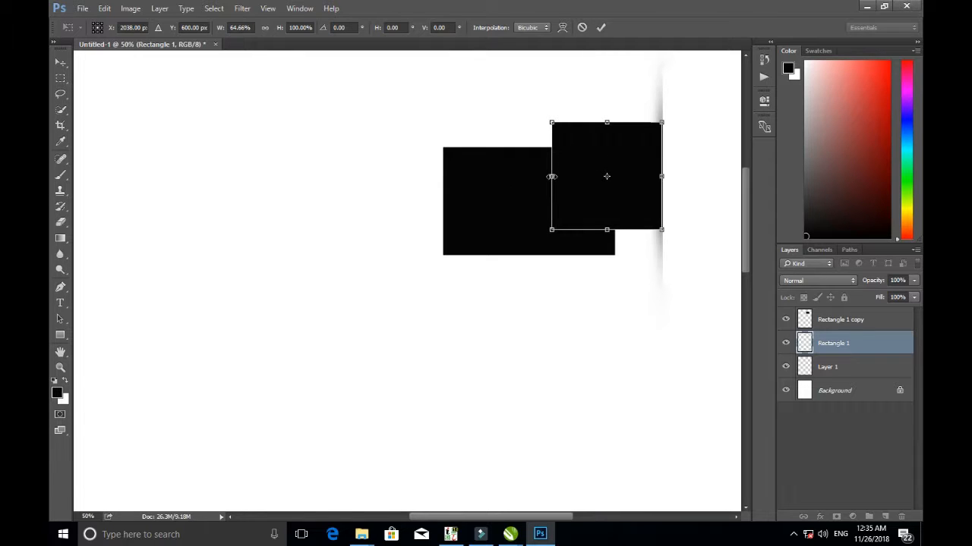
{"action": "key", "text": "Return"}
Stretch the rectangle copy leftward to make it about a third wider, keeping its right edge in place.
{"action": "left_click", "coordinate": [542, 184]}
{"action": "left_click", "coordinate": [104, 8]}
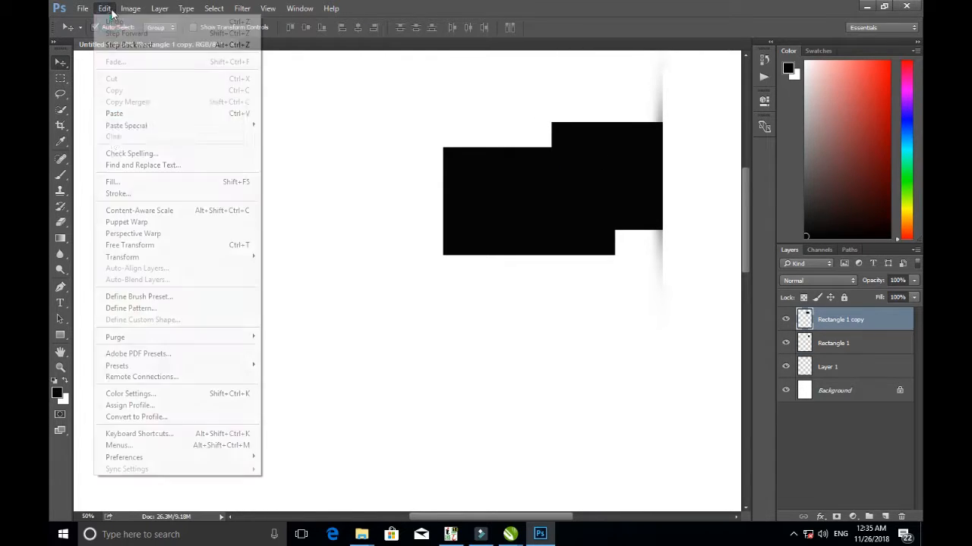
{"action": "left_click", "coordinate": [140, 244]}
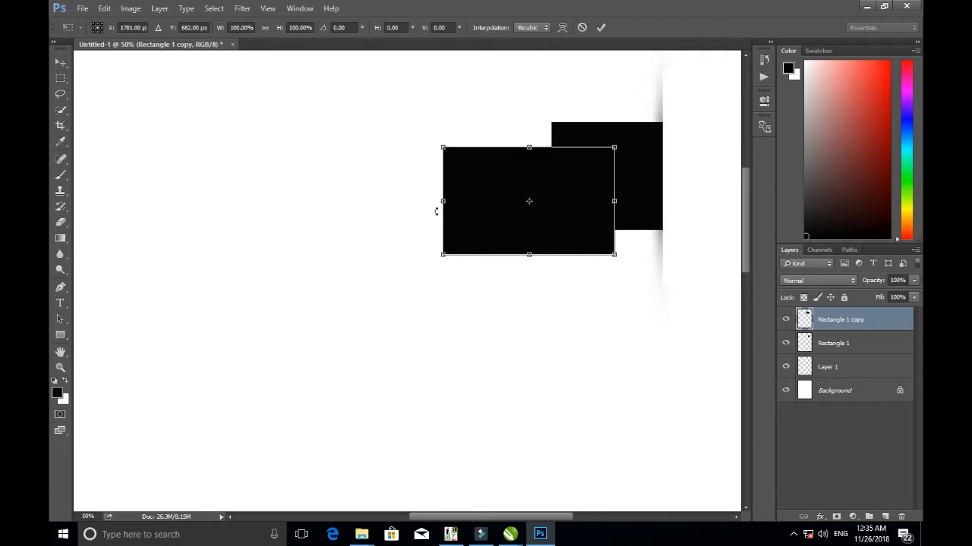
{"action": "left_click_drag", "start_coordinate": [444, 204], "coordinate": [386, 199]}
{"action": "key", "text": "Return"}
{"action": "left_click", "coordinate": [557, 193]}
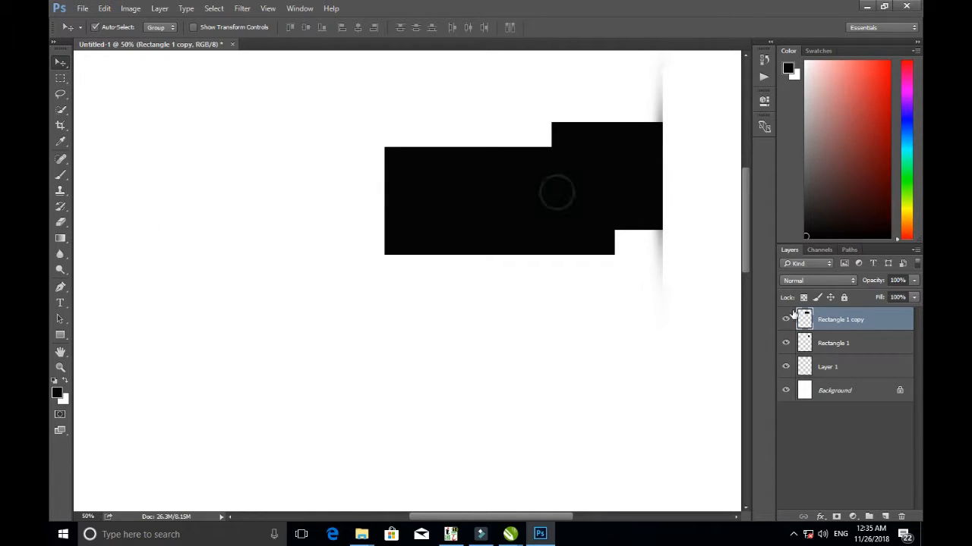
Apply a light gray Color Overlay to the Rectangle 1 copy layer.
{"action": "double_click", "coordinate": [807, 320]}
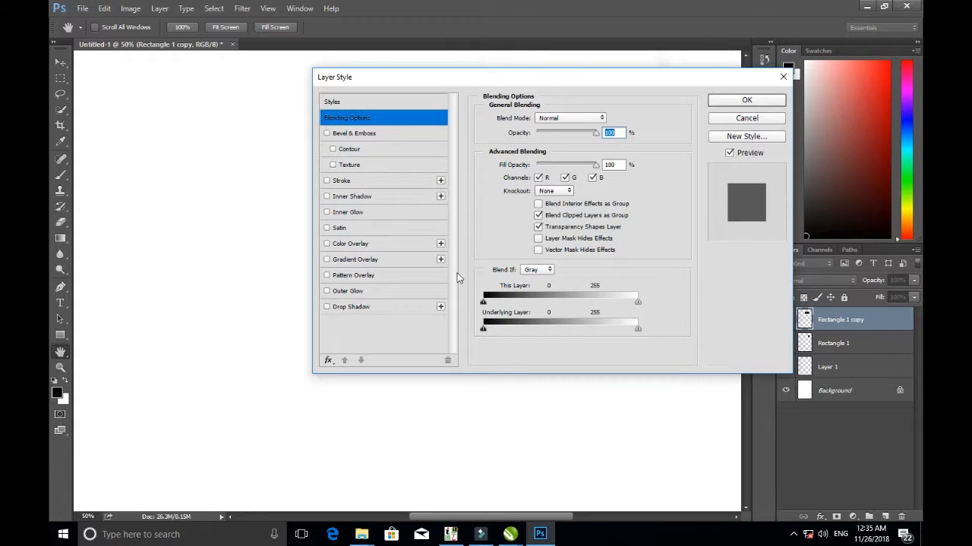
{"action": "left_click", "coordinate": [357, 243]}
{"action": "left_click", "coordinate": [746, 100]}
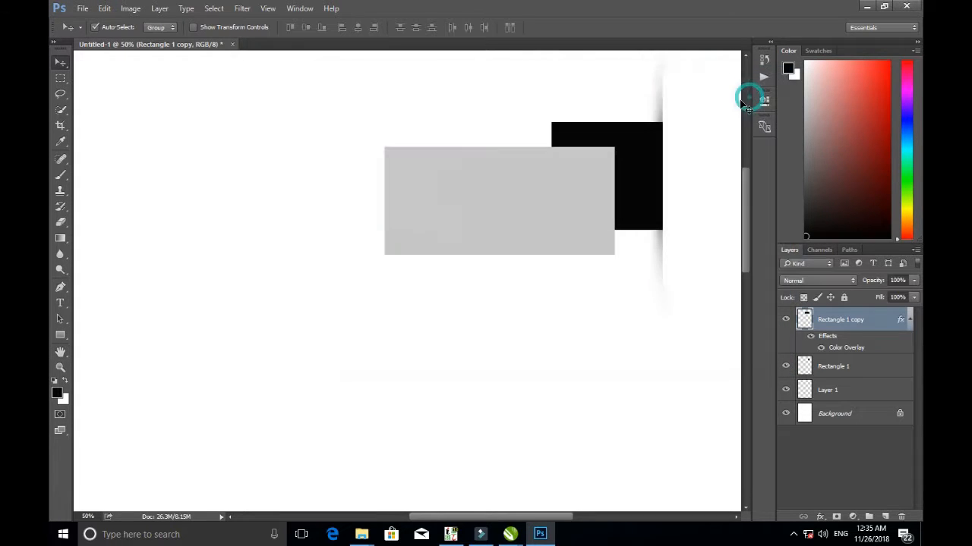
{"action": "left_click", "coordinate": [151, 111]}
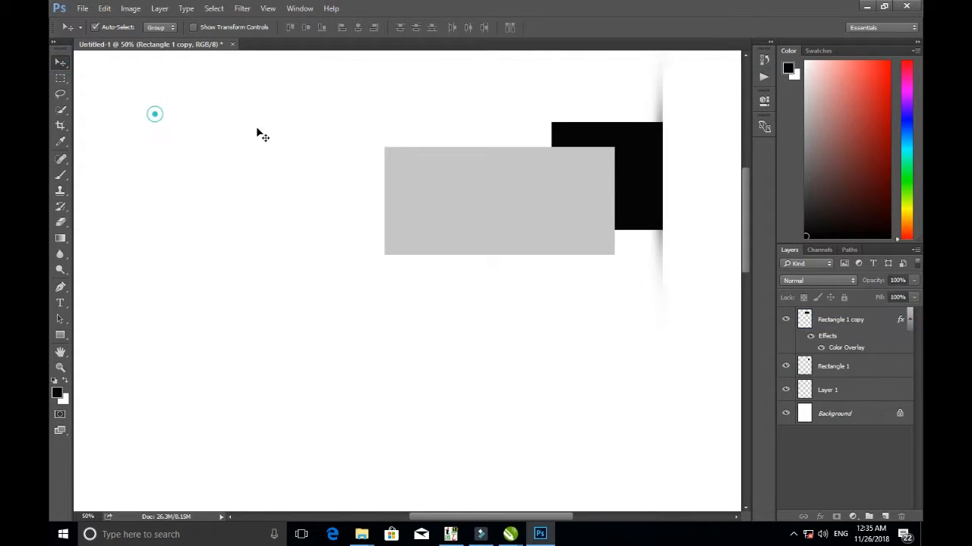
{"action": "left_click", "coordinate": [546, 171]}
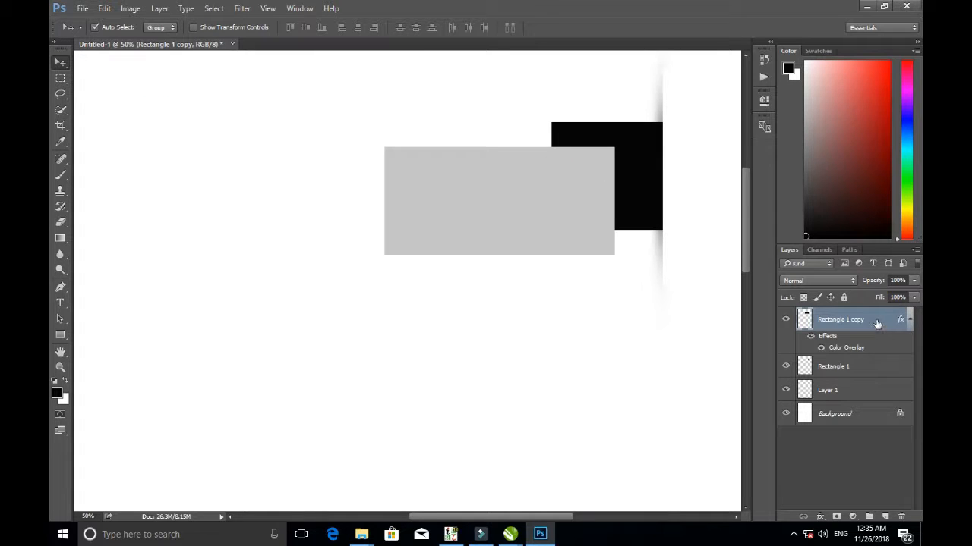
Add a new empty layer above the light gray rectangle.
{"action": "left_click", "coordinate": [885, 516]}
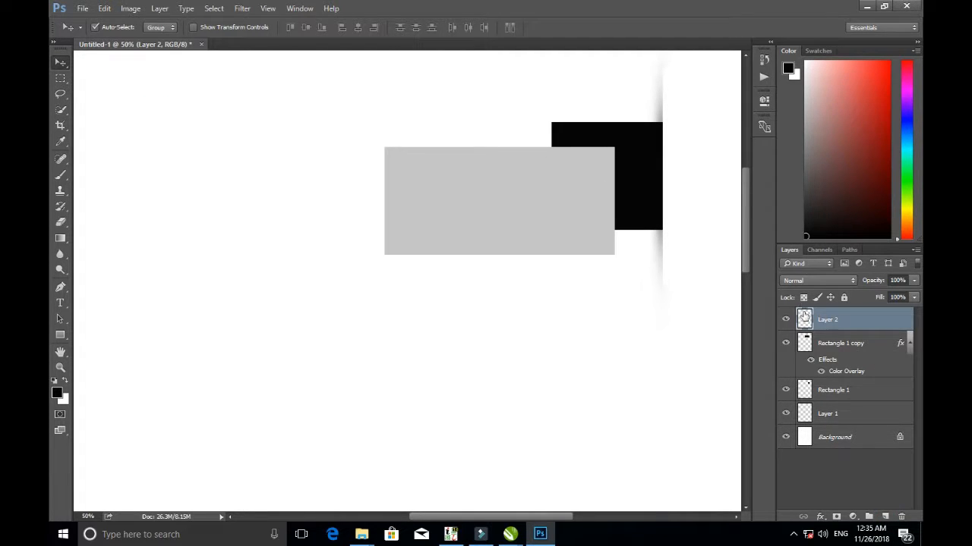
{"action": "key", "text": "ctrl+z"}
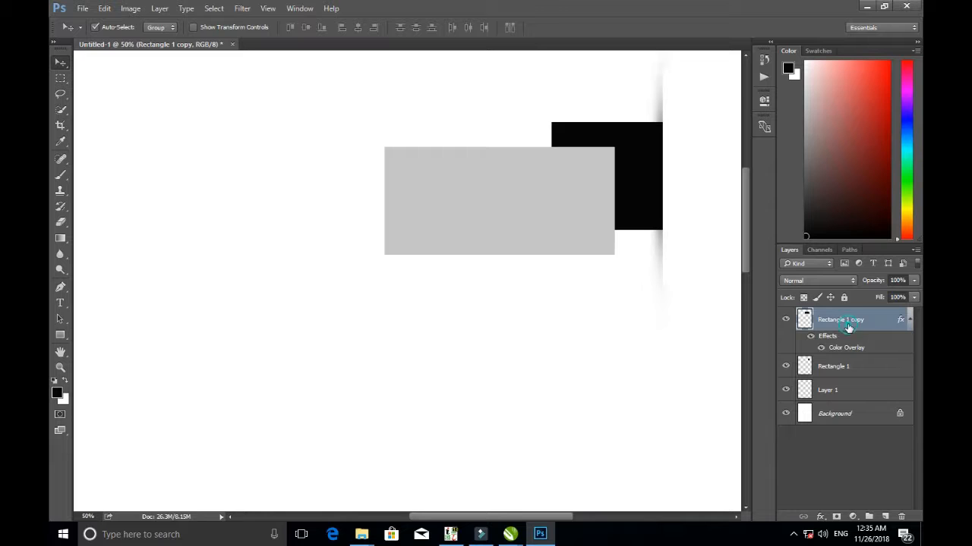
{"action": "left_click", "coordinate": [885, 516]}
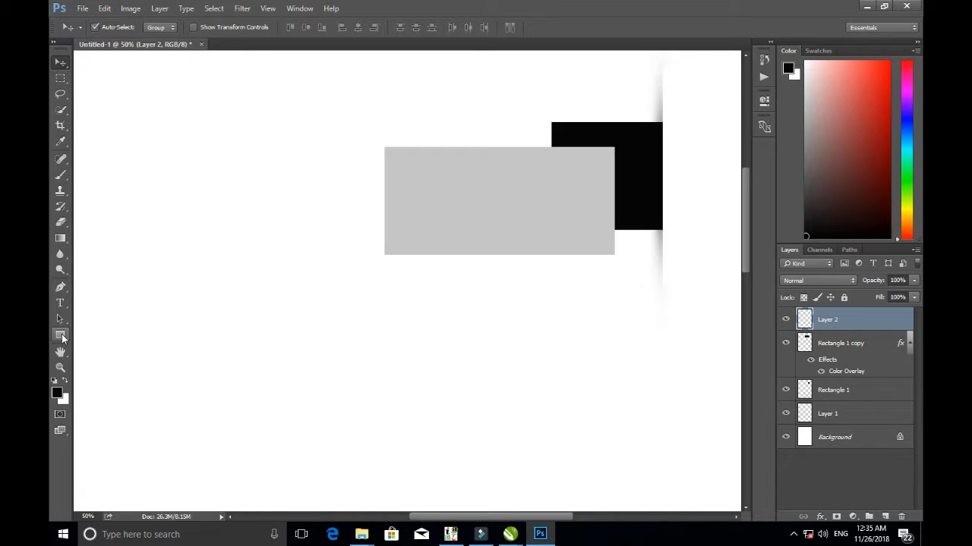
Draw a closed triangular Pen path between the black rectangle's upper-left corner, the gray rectangle's upper-right corner and the point where their edges meet.
{"action": "left_click", "coordinate": [61, 334]}
{"action": "left_click", "coordinate": [60, 287]}
{"action": "right_click", "coordinate": [61, 287]}
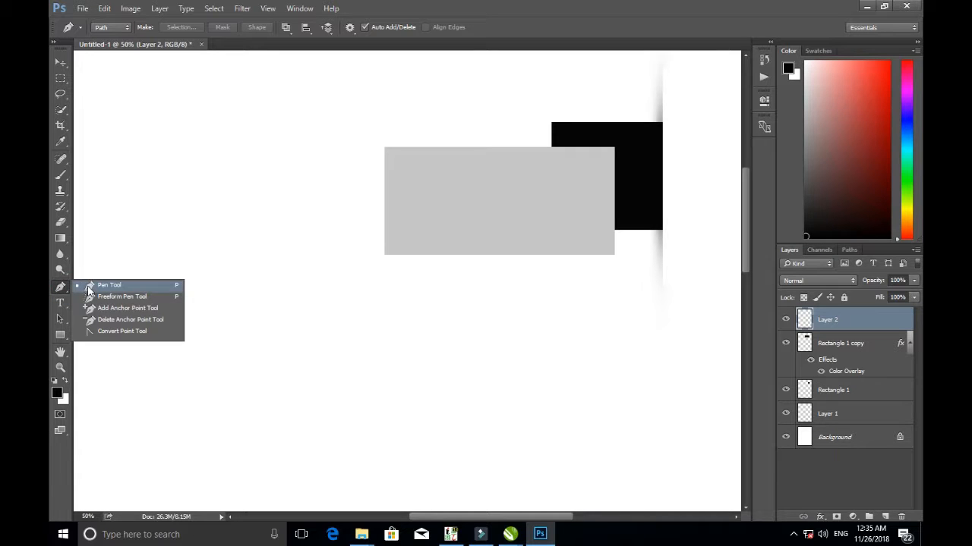
{"action": "left_click", "coordinate": [88, 287]}
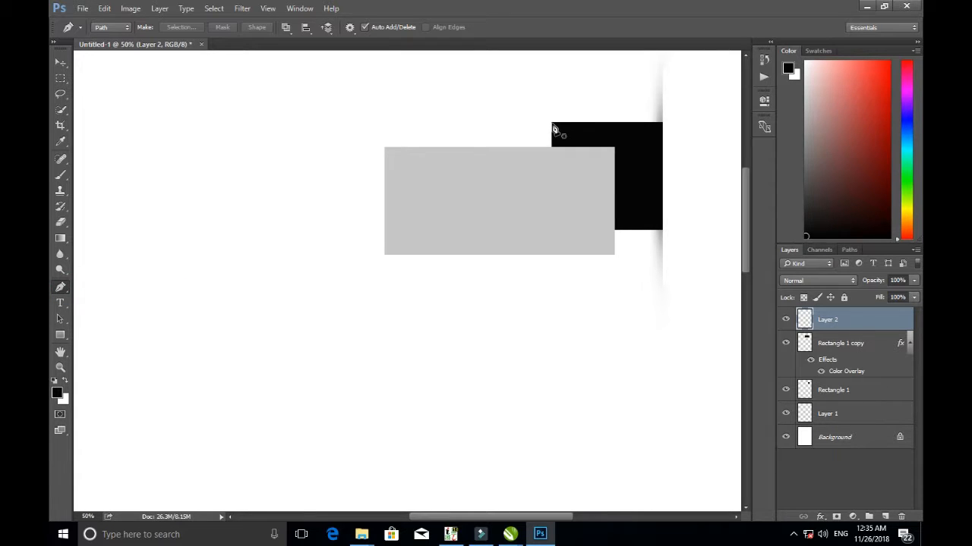
{"action": "key", "text": "ctrl+plus"}
{"action": "left_click_drag", "start_coordinate": [627, 126], "coordinate": [406, 309]}
{"action": "key", "text": "ctrl+plus"}
{"action": "key", "text": "ctrl+plus"}
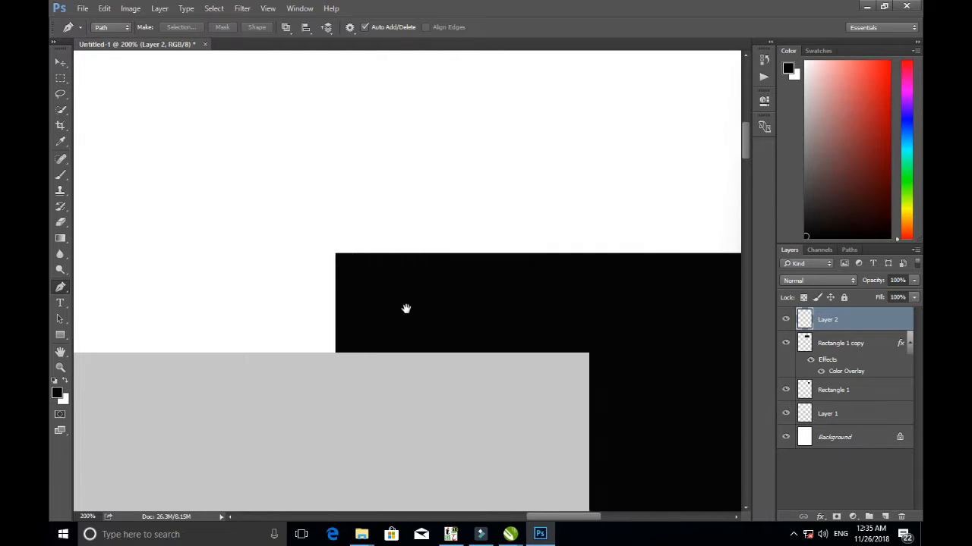
{"action": "key", "text": "ctrl+plus"}
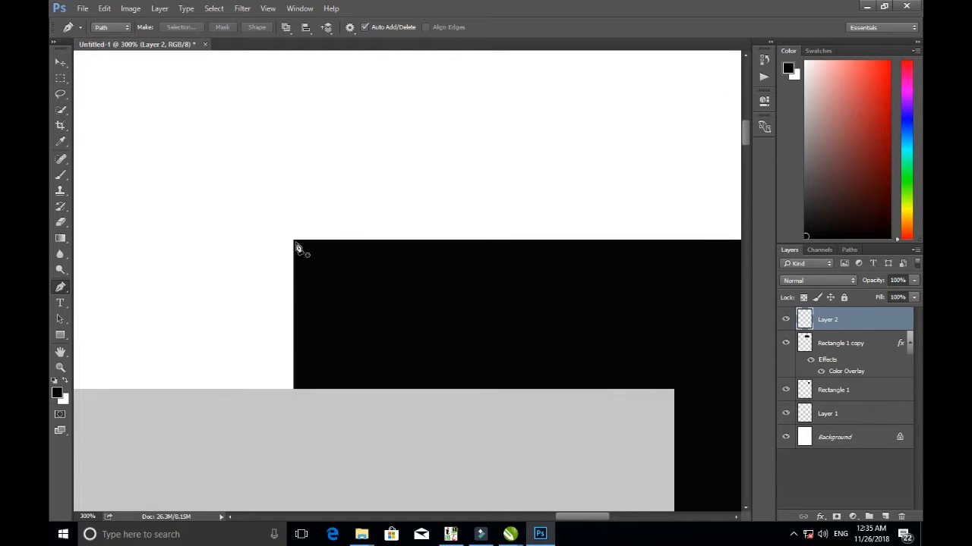
{"action": "left_click", "coordinate": [294, 243]}
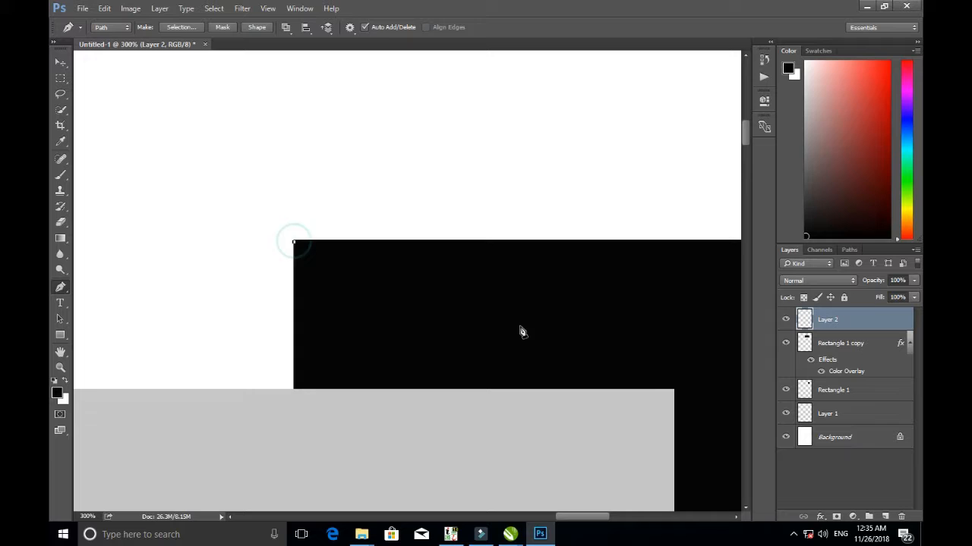
{"action": "left_click", "coordinate": [674, 390]}
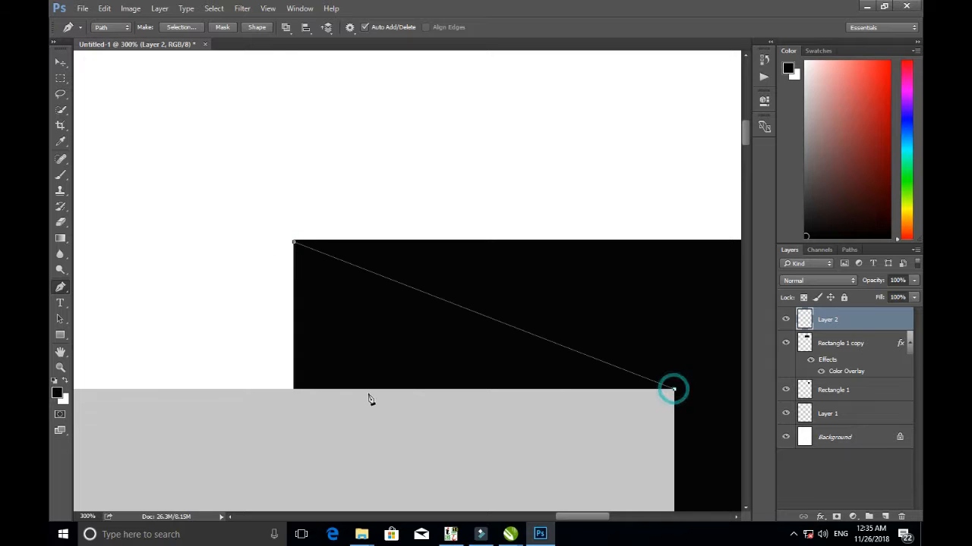
{"action": "left_click", "coordinate": [294, 390]}
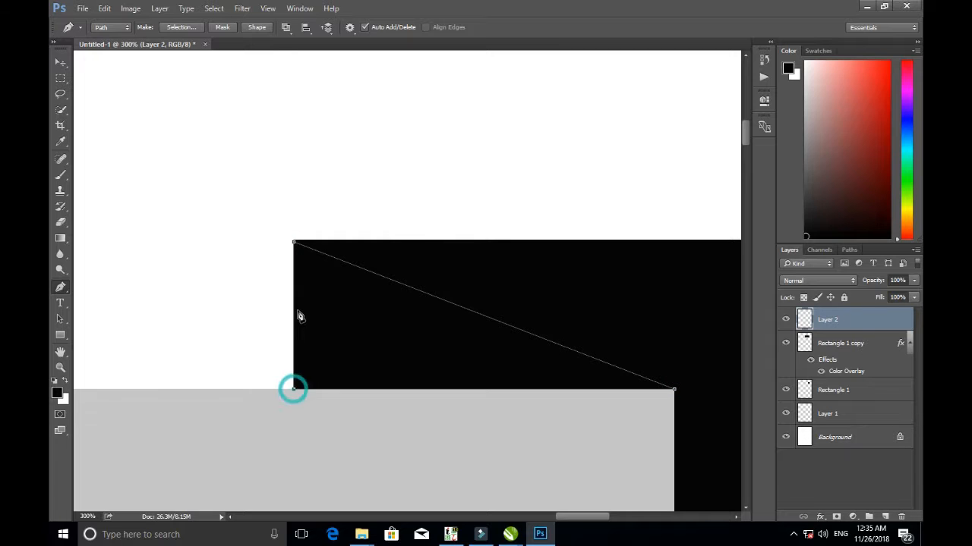
{"action": "left_click", "coordinate": [295, 244]}
Convert the triangular path into a new anti-aliased selection with a feather radius of 0 pixels.
{"action": "right_click", "coordinate": [332, 302]}
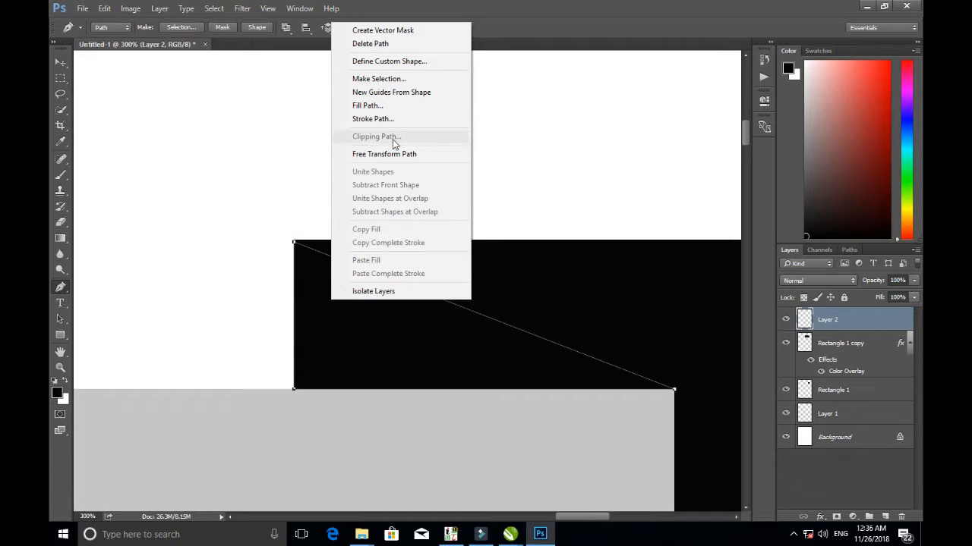
{"action": "left_click", "coordinate": [380, 79]}
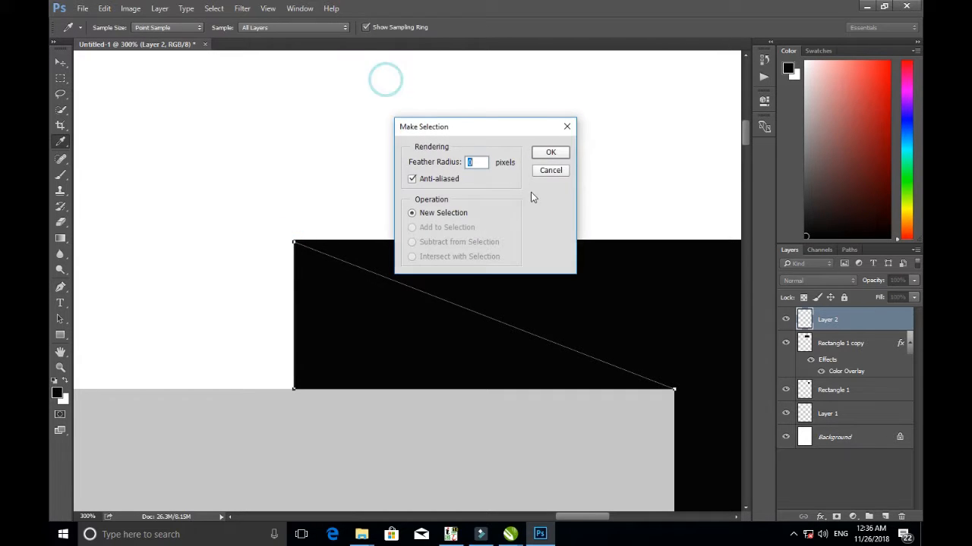
{"action": "left_click", "coordinate": [554, 151]}
{"action": "key", "text": "ctrl+minus"}
{"action": "key", "text": "ctrl+minus"}
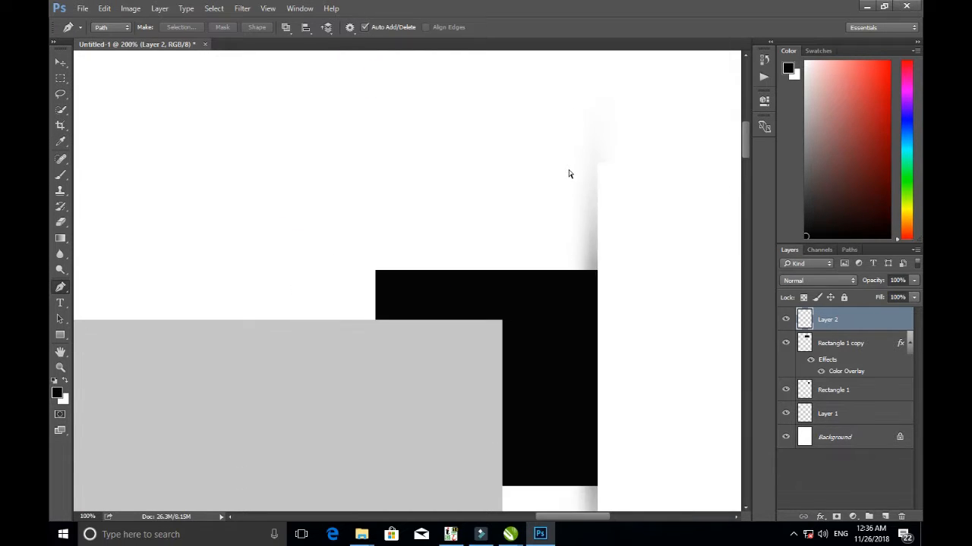
Set the foreground color to mid gray #807d7d and fill the triangular selection on Layer 2 with the Paint Bucket.
{"action": "left_click", "coordinate": [59, 394]}
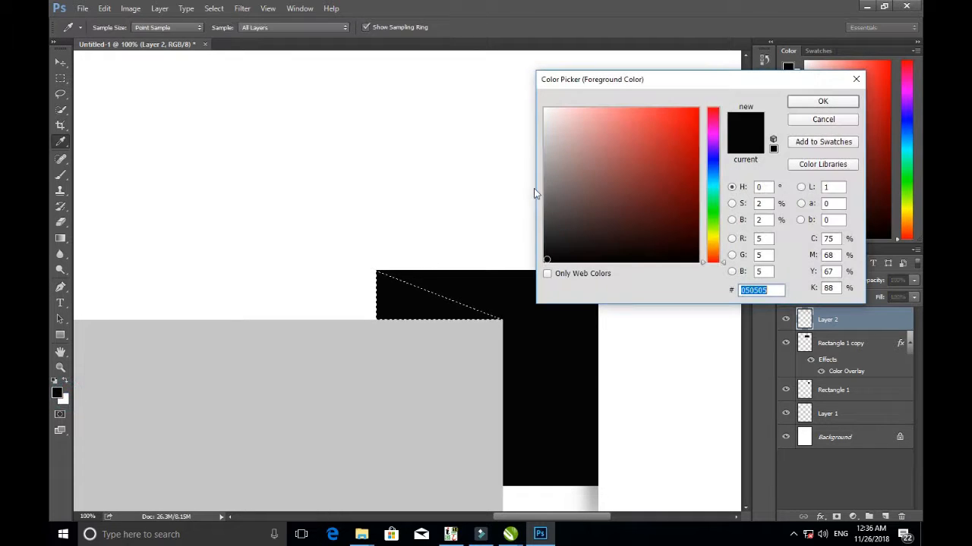
{"action": "mouse_move", "coordinate": [536, 191]}
{"action": "left_mouse_down"}
{"action": "mouse_move", "coordinate": [548, 192]}
{"action": "mouse_move", "coordinate": [546, 184]}
{"action": "left_mouse_up"}
{"action": "left_click", "coordinate": [823, 102]}
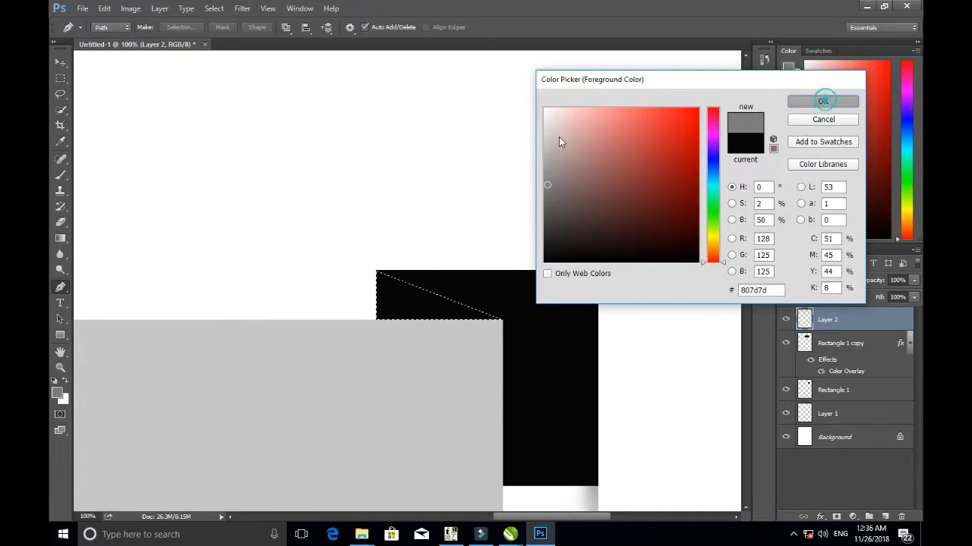
{"action": "left_click", "coordinate": [61, 239]}
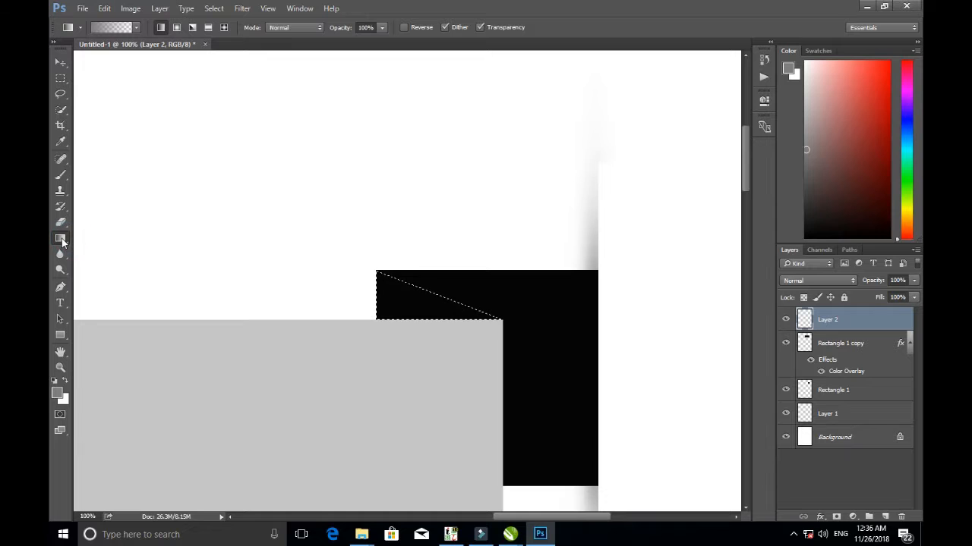
{"action": "right_click", "coordinate": [61, 239]}
{"action": "left_click", "coordinate": [95, 250]}
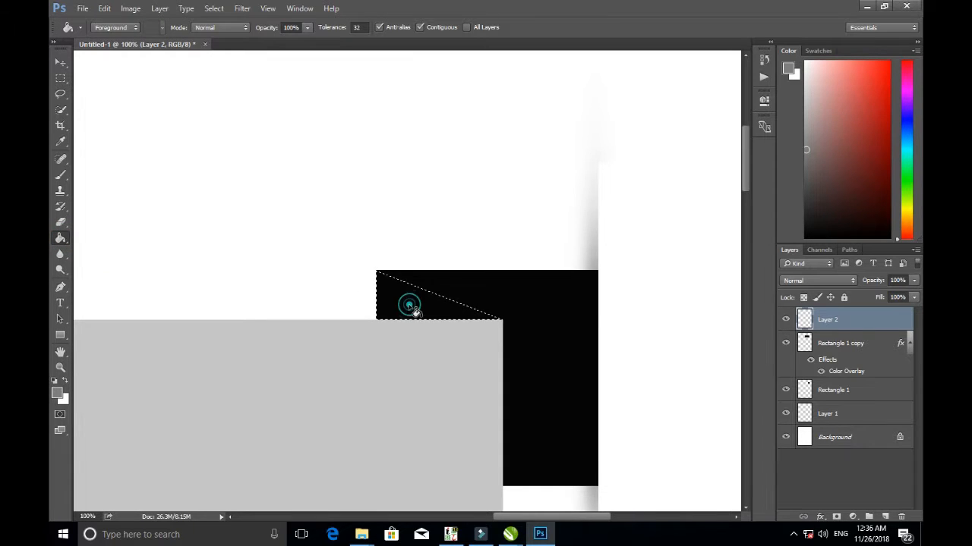
{"action": "left_click", "coordinate": [410, 306]}
Deselect the filled triangle and collapse the effects list of the Rectangle 1 copy layer.
{"action": "left_click", "coordinate": [55, 61]}
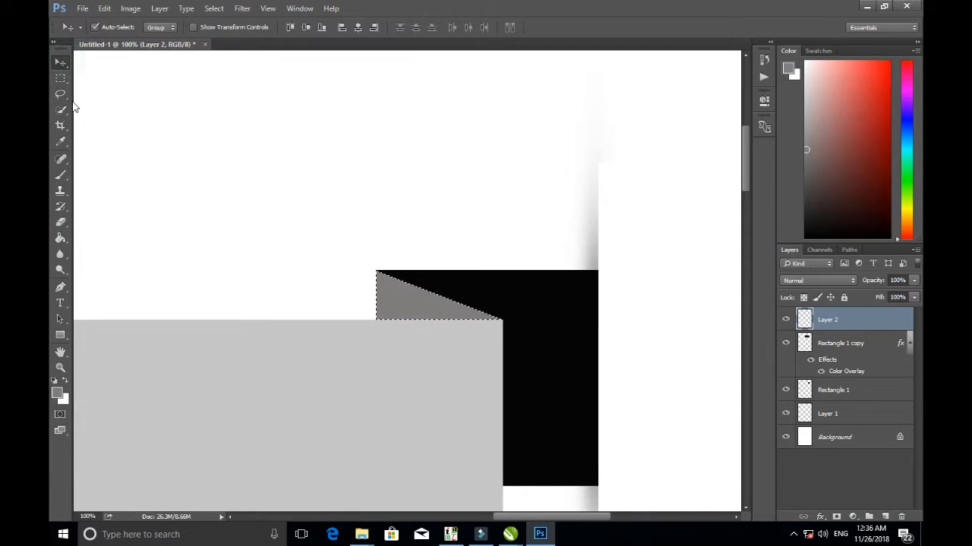
{"action": "key", "text": "ctrl+minus"}
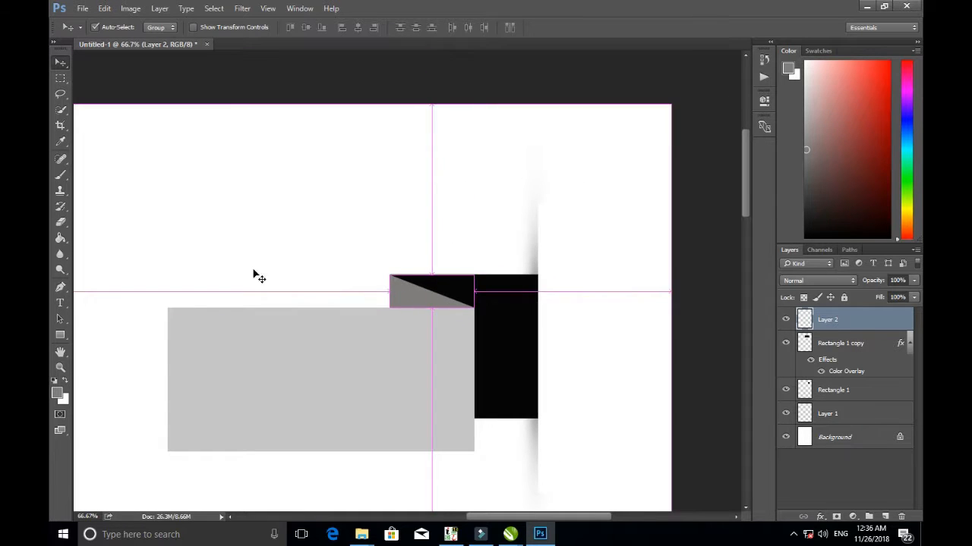
{"action": "left_click_drag", "start_coordinate": [258, 275], "coordinate": [364, 195]}
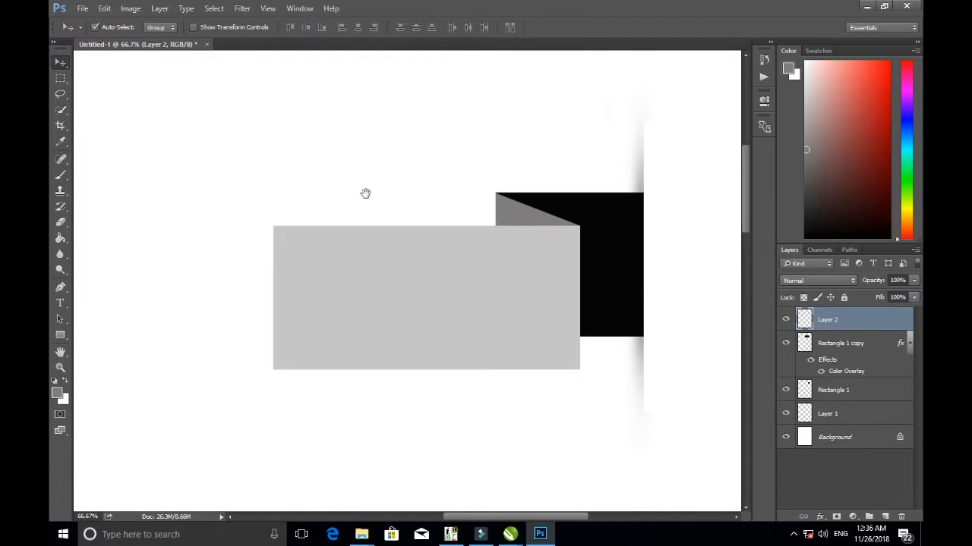
{"action": "left_click", "coordinate": [341, 165]}
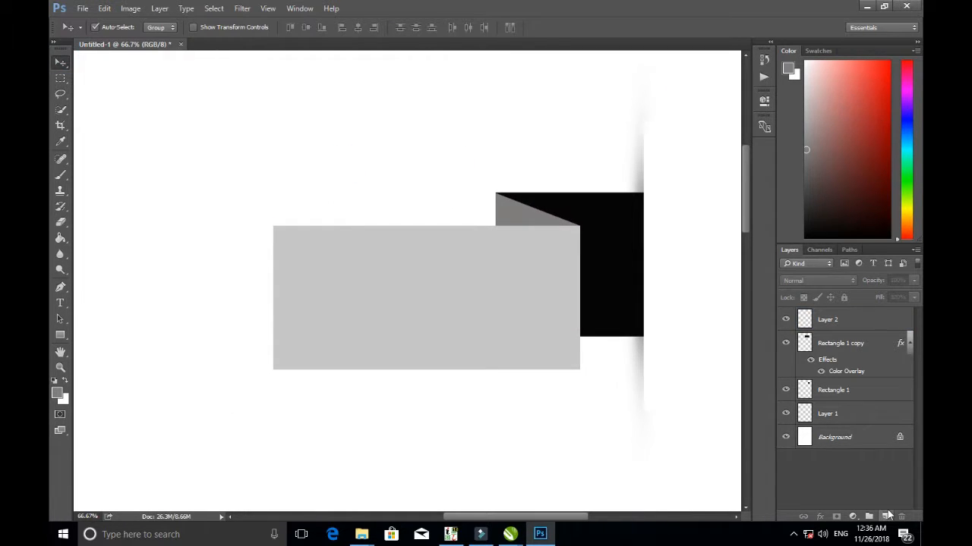
{"action": "left_click", "coordinate": [910, 346]}
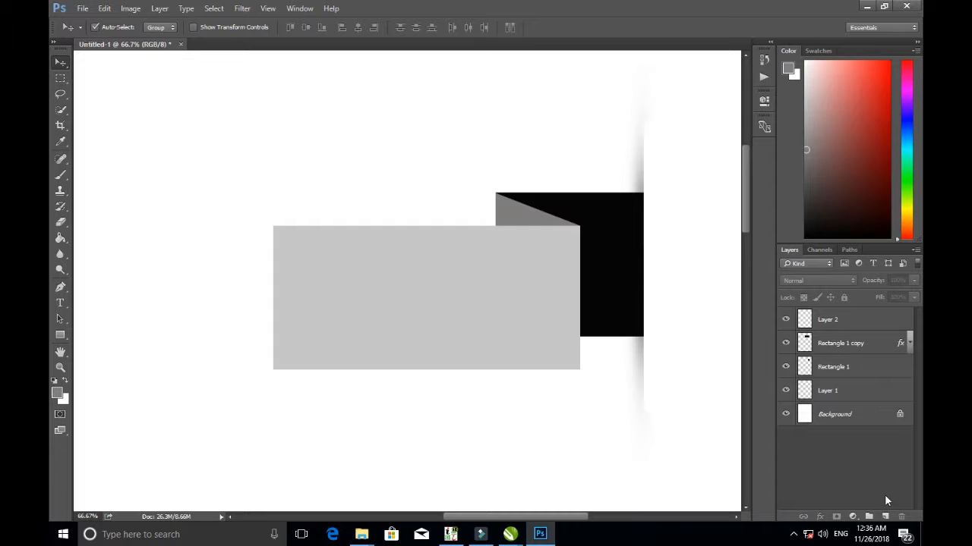
On a new layer, draw a gray ellipse about 415 × 454 px over the left end of the light gray rectangle.
{"action": "left_click", "coordinate": [887, 516]}
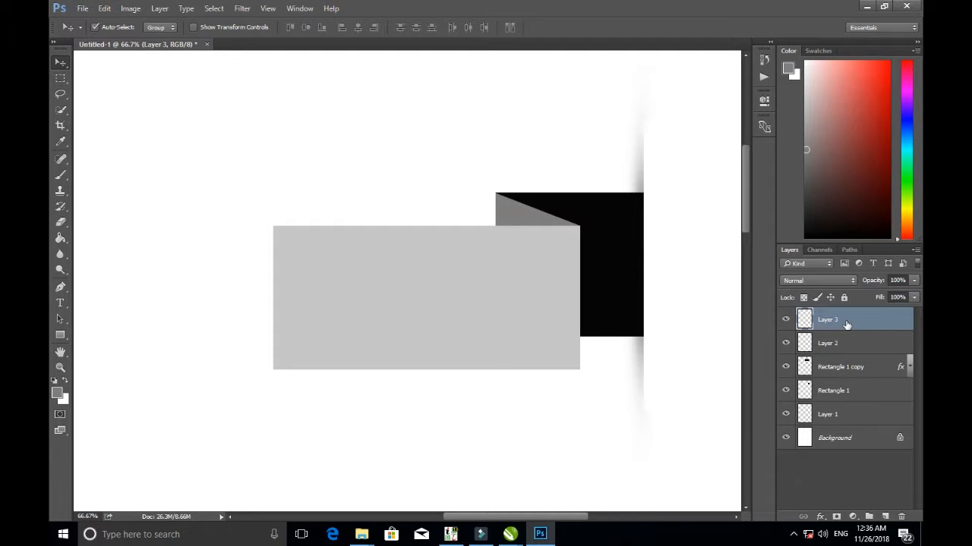
{"action": "left_click", "coordinate": [60, 337]}
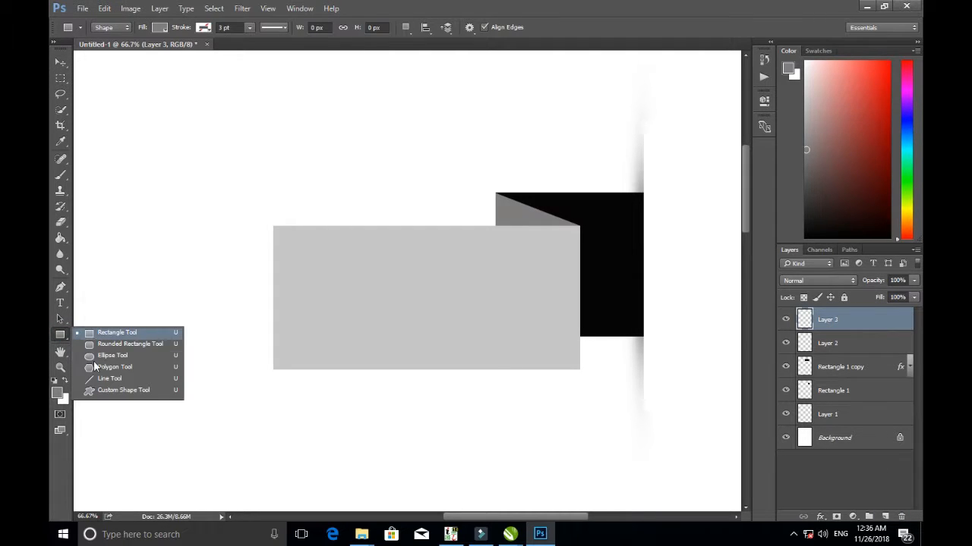
{"action": "left_click", "coordinate": [96, 354]}
{"action": "left_click_drag", "start_coordinate": [213, 194], "coordinate": [433, 434]}
{"action": "left_click_drag", "start_coordinate": [432, 435], "coordinate": [382, 378]}
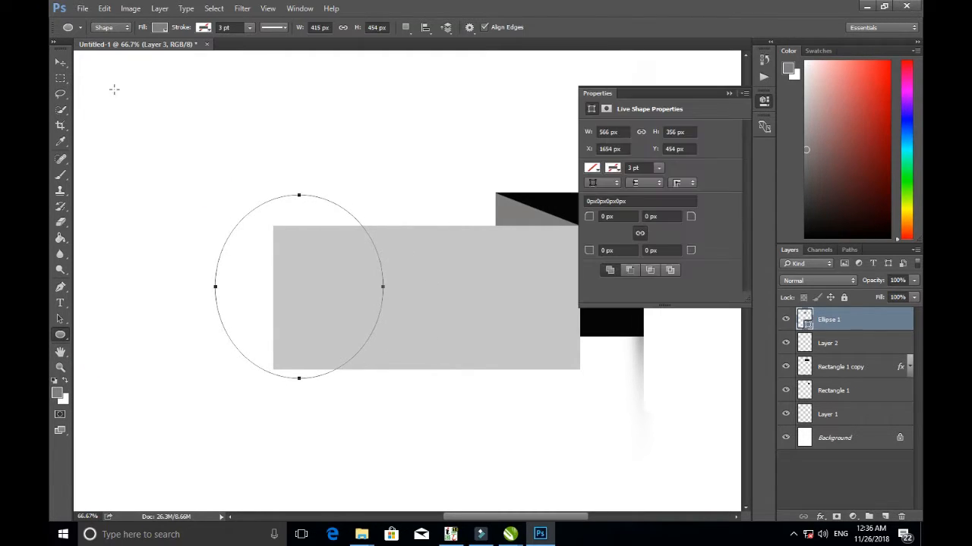
Shift the ellipse slightly down and to the left, and rasterize the Ellipse 1 layer.
{"action": "left_click", "coordinate": [60, 62]}
{"action": "left_click_drag", "start_coordinate": [293, 301], "coordinate": [283, 310]}
{"action": "left_click", "coordinate": [725, 92]}
{"action": "left_click", "coordinate": [340, 145]}
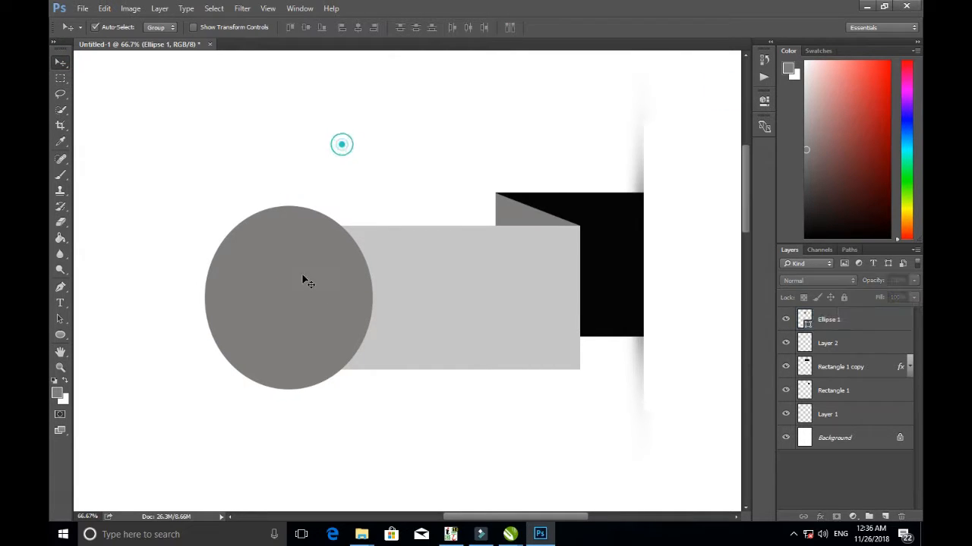
{"action": "left_click", "coordinate": [299, 274]}
{"action": "right_click", "coordinate": [828, 321]}
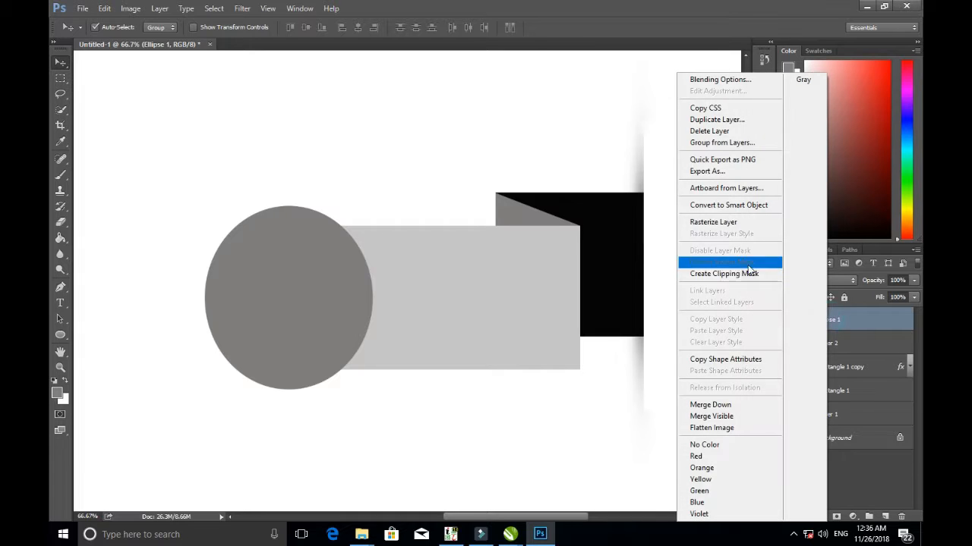
{"action": "left_click", "coordinate": [733, 222]}
Duplicate the Ellipse 1 layer and scale the copy down to about 89% around its center.
{"action": "left_click_drag", "start_coordinate": [847, 320], "coordinate": [885, 516]}
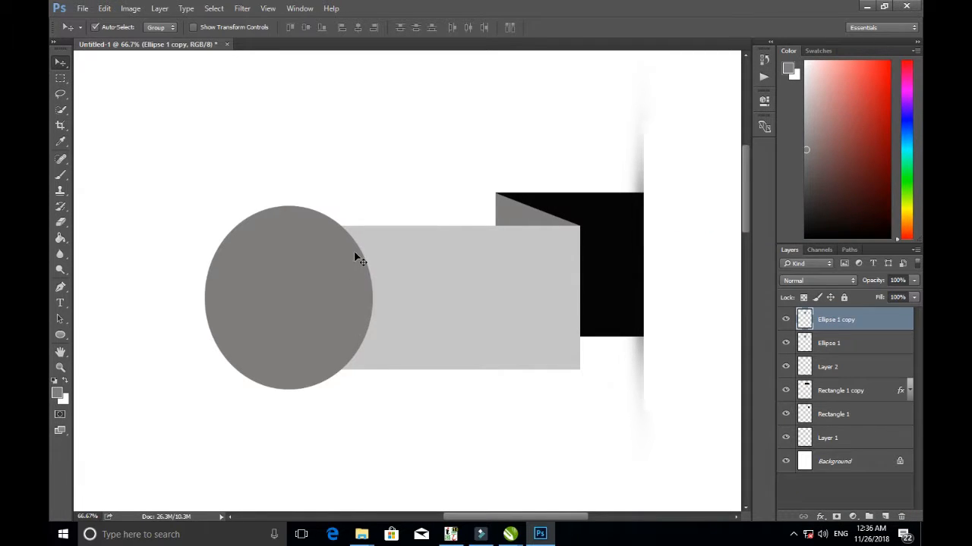
{"action": "key", "text": "ctrl+t"}
{"action": "left_click_drag", "start_coordinate": [373, 203], "coordinate": [363, 216]}
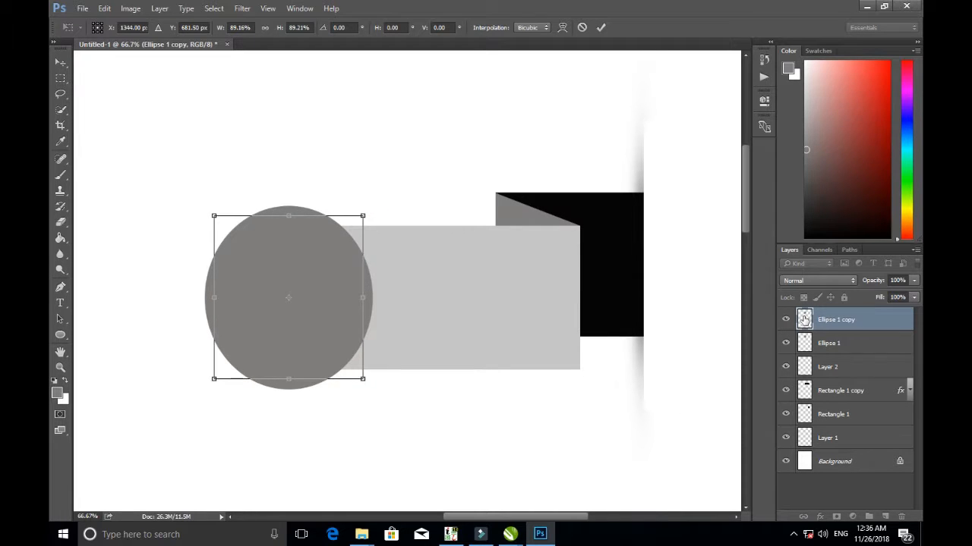
{"action": "key", "text": "Return"}
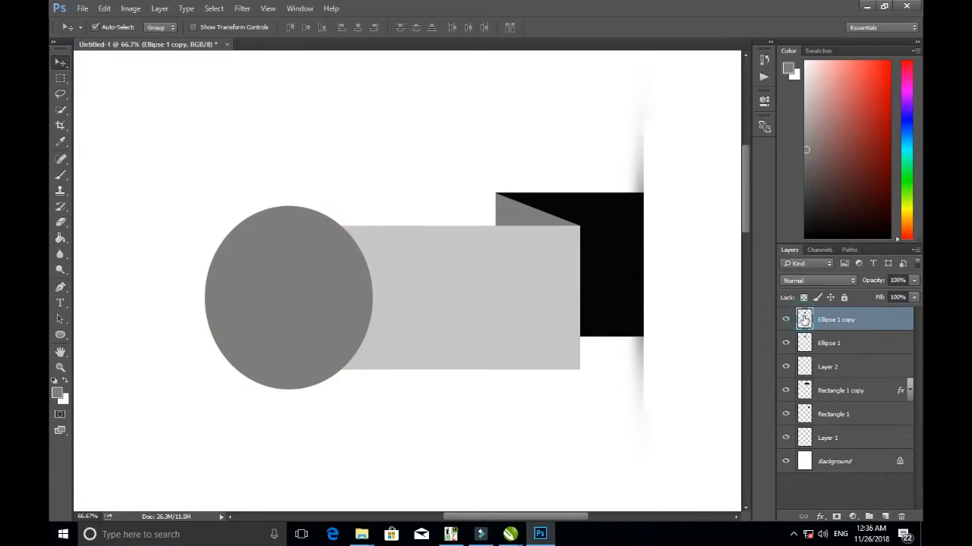
Give the smaller ellipse copy an inside Stroke about 16 px wide in near-white #fcfcfc.
{"action": "double_click", "coordinate": [797, 319]}
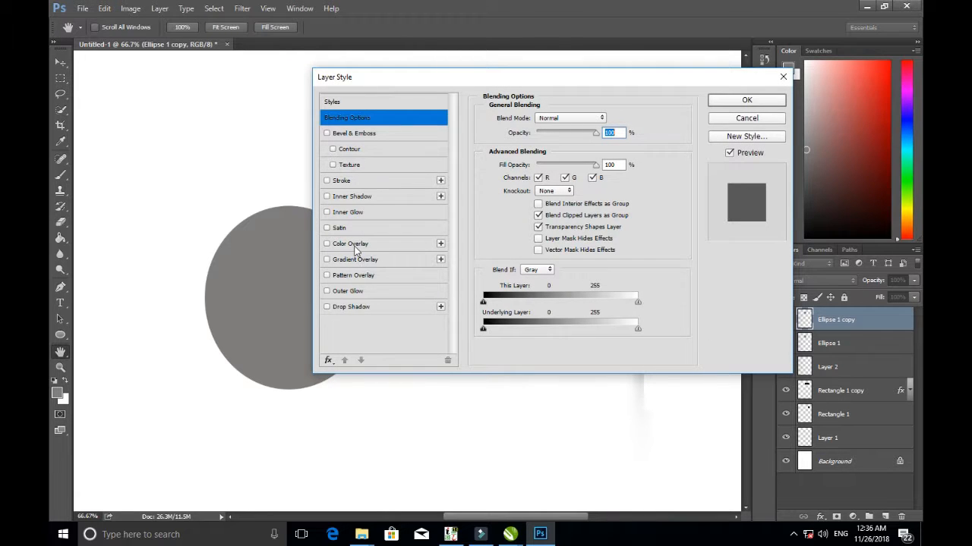
{"action": "left_click", "coordinate": [354, 181]}
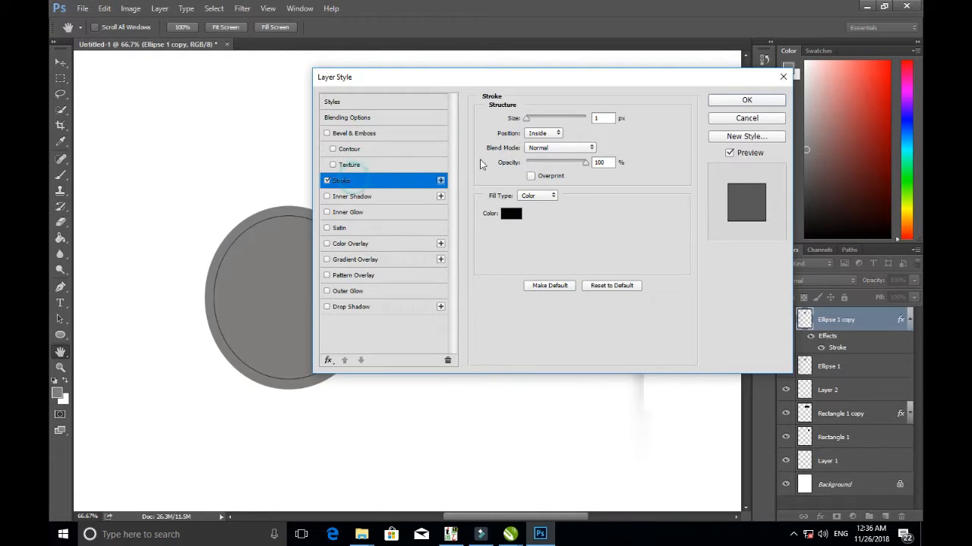
{"action": "left_click_drag", "start_coordinate": [526, 119], "coordinate": [534, 123]}
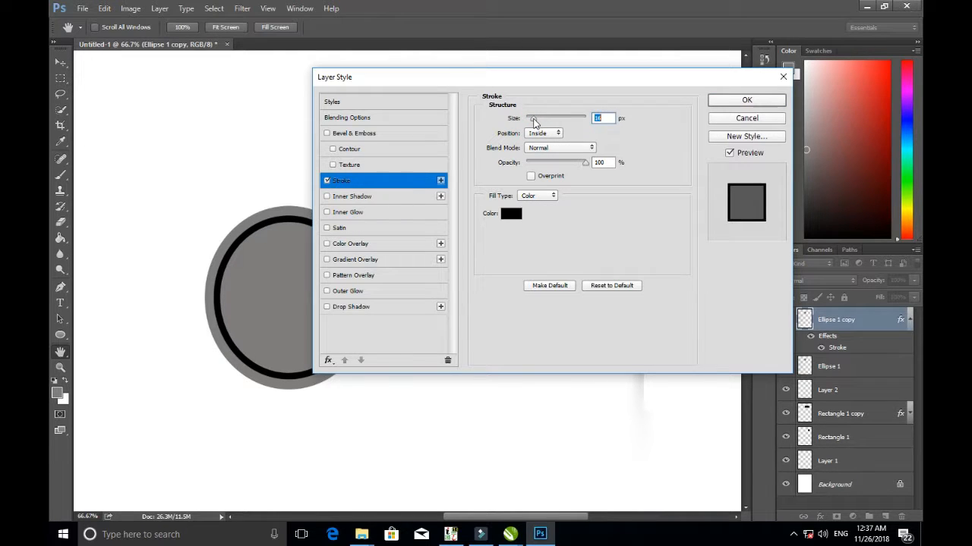
{"action": "left_click", "coordinate": [511, 213]}
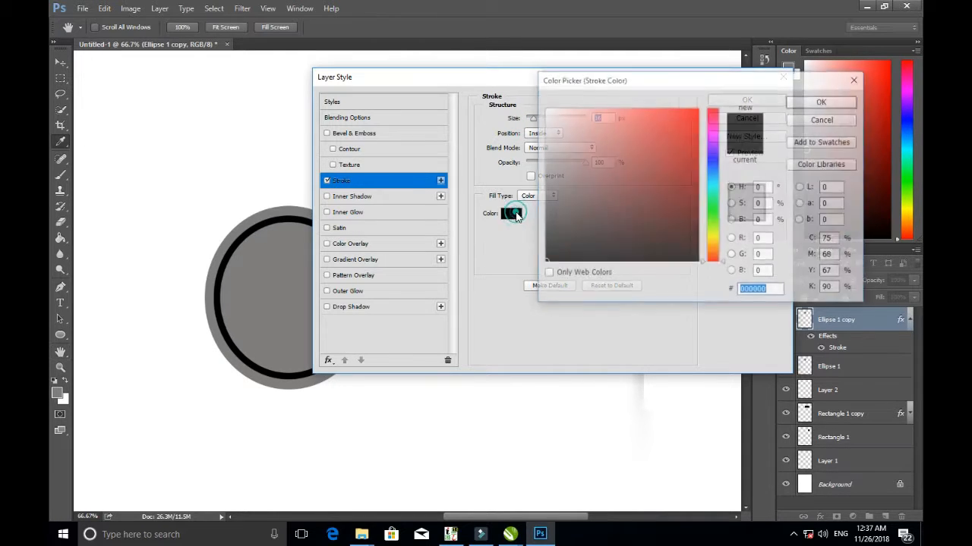
{"action": "left_click", "coordinate": [544, 109]}
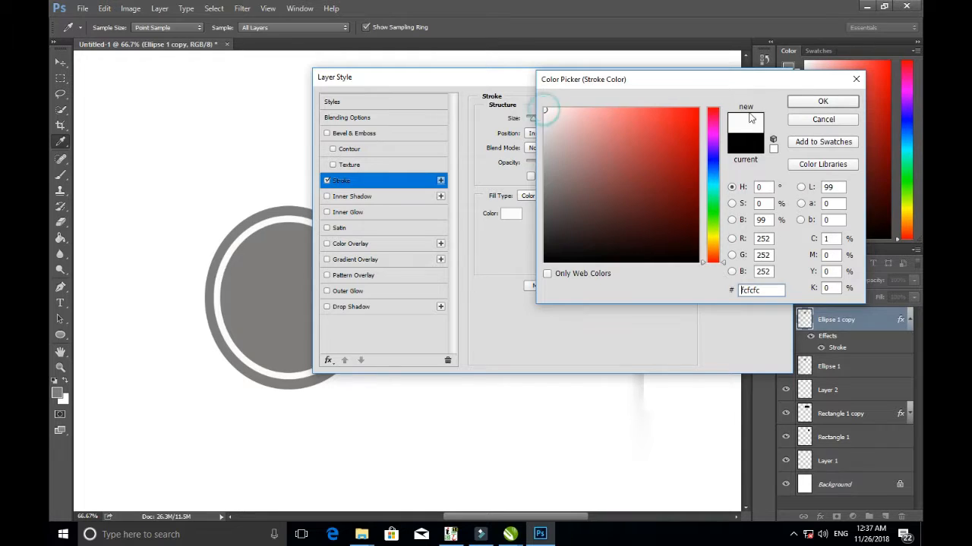
{"action": "left_click", "coordinate": [822, 101]}
{"action": "left_click", "coordinate": [736, 103]}
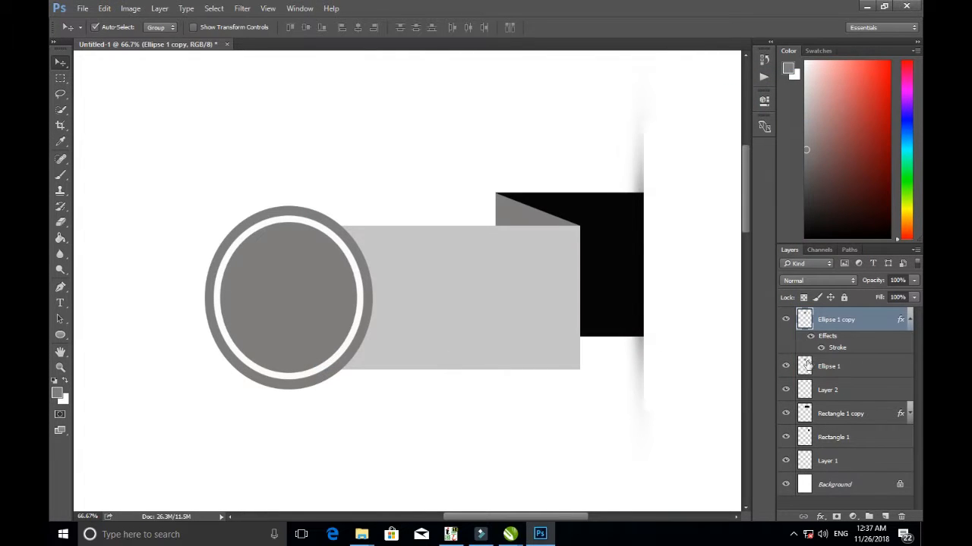
Duplicate the Ellipse 1 layer again and move the duplicate above the stroked Ellipse 1 copy layer.
{"action": "left_click", "coordinate": [816, 367]}
{"action": "left_click", "coordinate": [905, 319]}
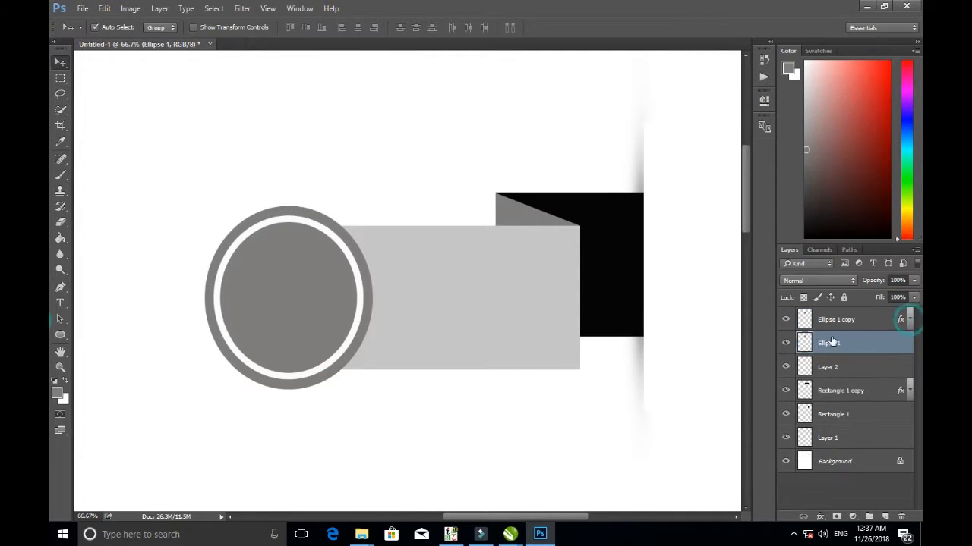
{"action": "left_click", "coordinate": [786, 343]}
{"action": "left_click", "coordinate": [785, 343]}
{"action": "left_click", "coordinate": [829, 344]}
{"action": "left_click_drag", "start_coordinate": [843, 346], "coordinate": [885, 516]}
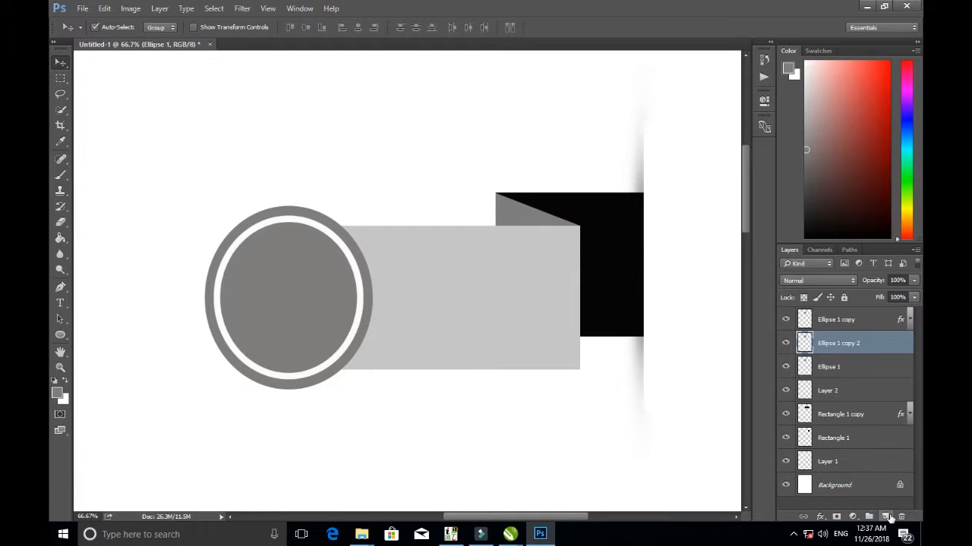
{"action": "left_click_drag", "start_coordinate": [853, 344], "coordinate": [856, 314]}
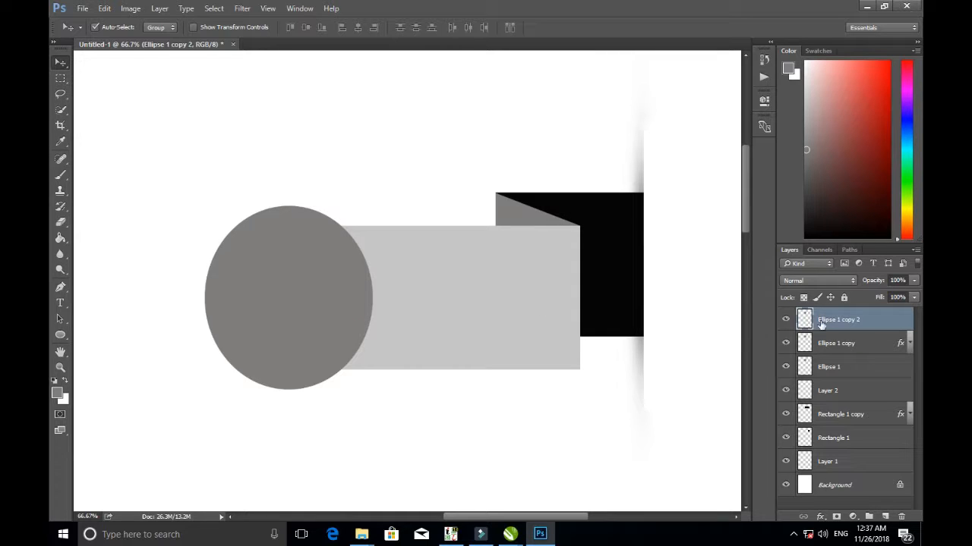
{"action": "left_click_drag", "start_coordinate": [867, 326], "coordinate": [887, 517]}
{"action": "key", "text": "ctrl+z"}
{"action": "left_click", "coordinate": [785, 320]}
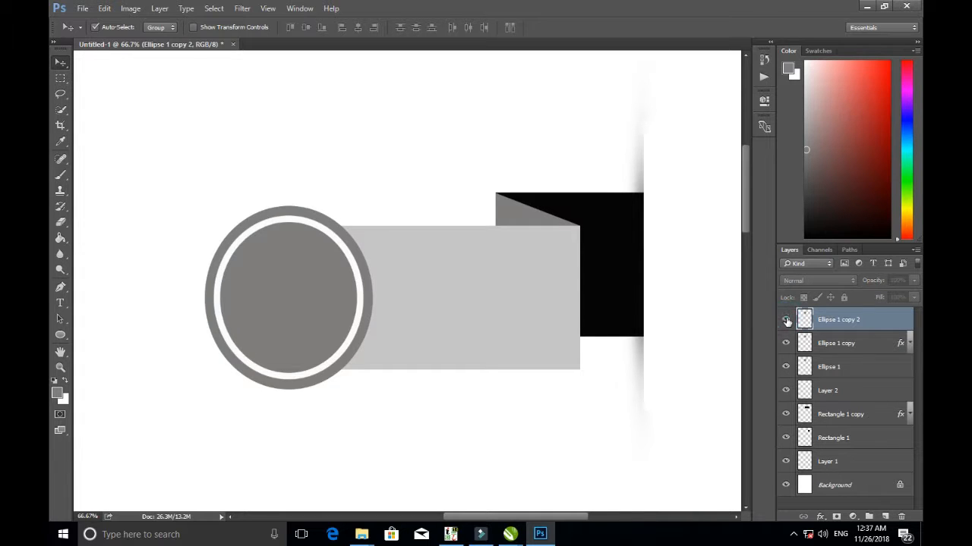
{"action": "left_click", "coordinate": [786, 319]}
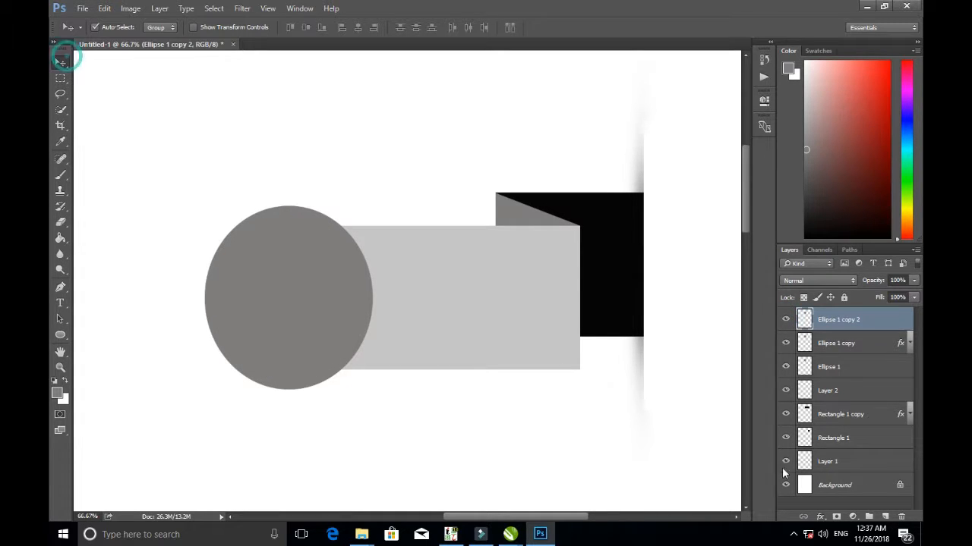
On a new layer, draw a closed Pen path that curves across the ellipse's middle and loops around its lower half.
{"action": "left_click", "coordinate": [885, 517]}
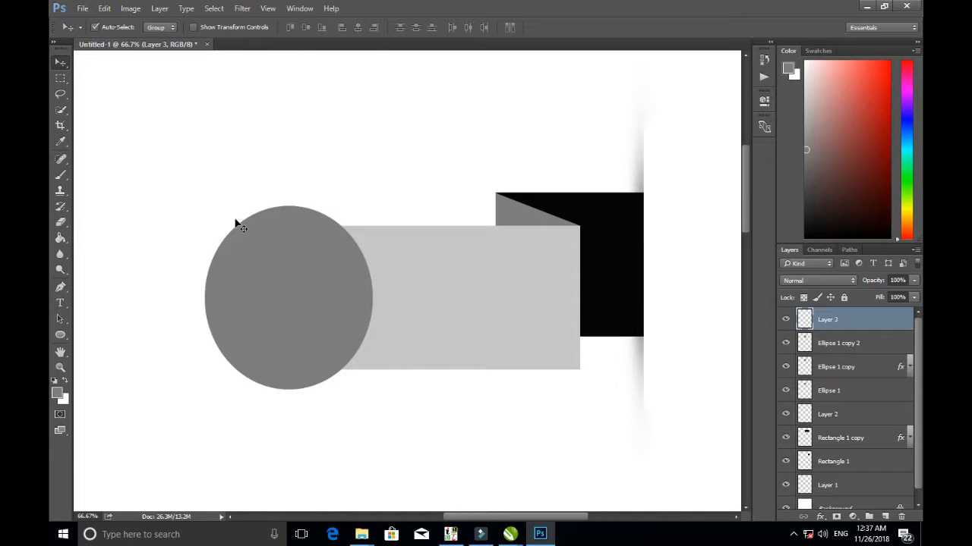
{"action": "key", "text": "p"}
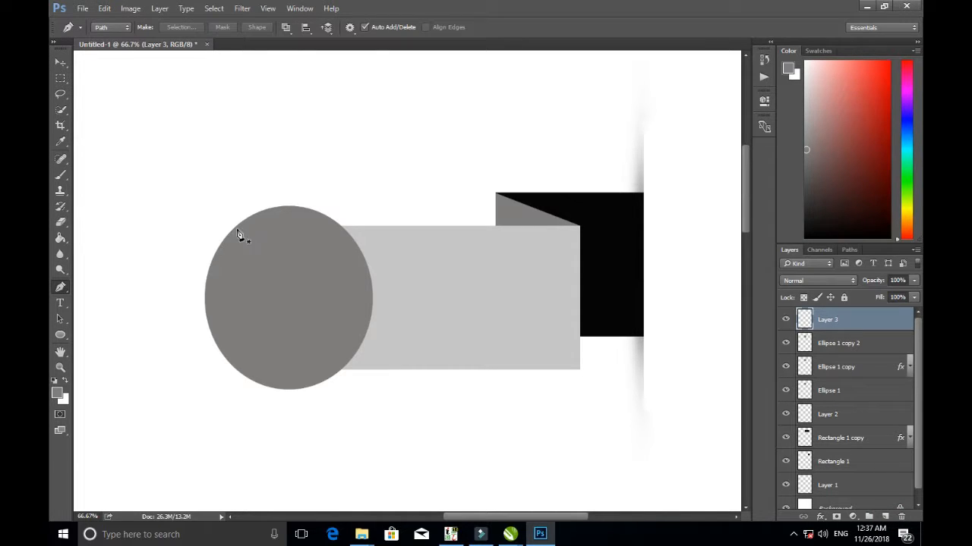
{"action": "left_click", "coordinate": [191, 232]}
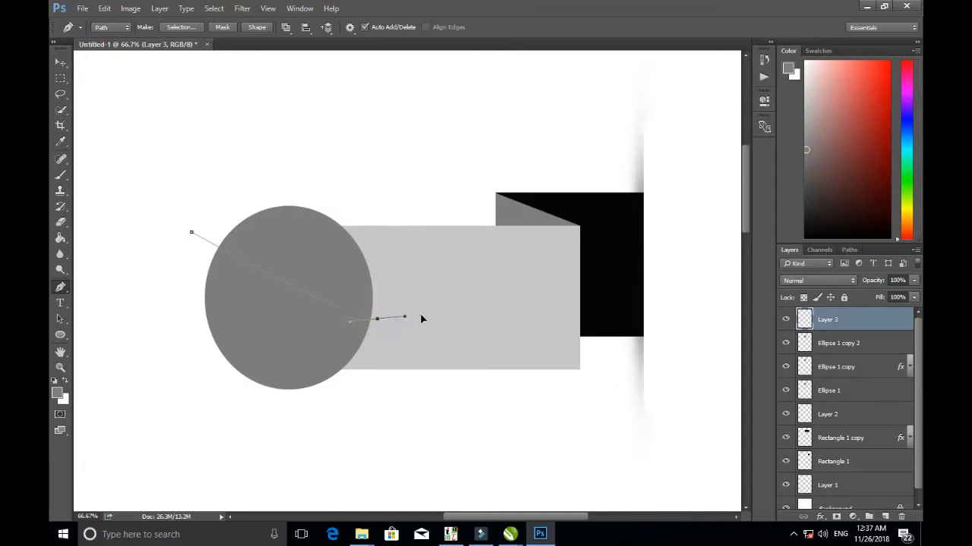
{"action": "left_click_drag", "start_coordinate": [422, 318], "coordinate": [521, 305]}
{"action": "key", "text": "ctrl+z"}
{"action": "left_click", "coordinate": [186, 312]}
{"action": "left_click_drag", "start_coordinate": [382, 328], "coordinate": [429, 369]}
{"action": "left_click_drag", "start_coordinate": [488, 429], "coordinate": [485, 428]}
{"action": "left_click_drag", "start_coordinate": [381, 431], "coordinate": [303, 433]}
{"action": "left_click", "coordinate": [235, 429]}
{"action": "left_click", "coordinate": [148, 339]}
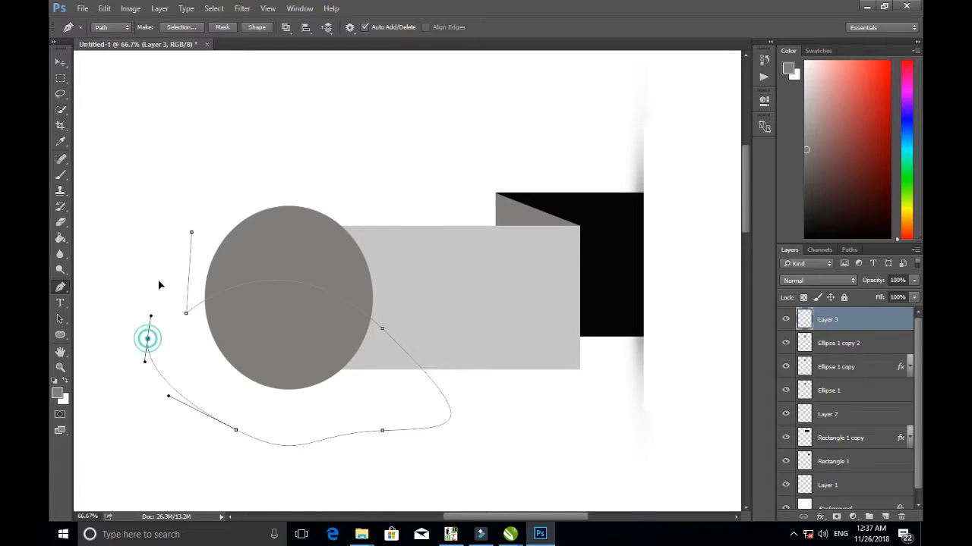
{"action": "left_click", "coordinate": [168, 248]}
{"action": "left_click", "coordinate": [191, 232]}
Convert the closed curved path into a selection.
{"action": "left_click", "coordinate": [158, 309]}
{"action": "right_click", "coordinate": [158, 312]}
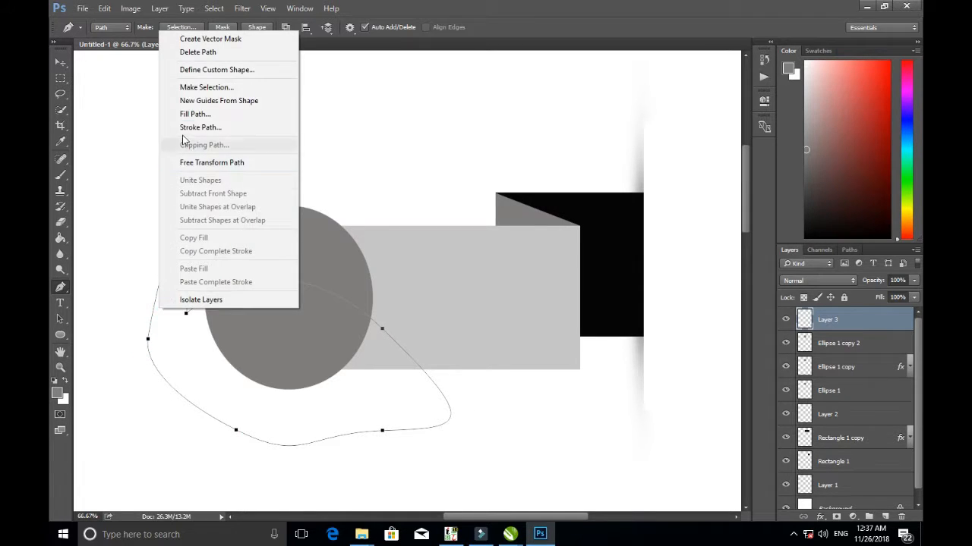
{"action": "left_click", "coordinate": [211, 85]}
{"action": "key", "text": "Return"}
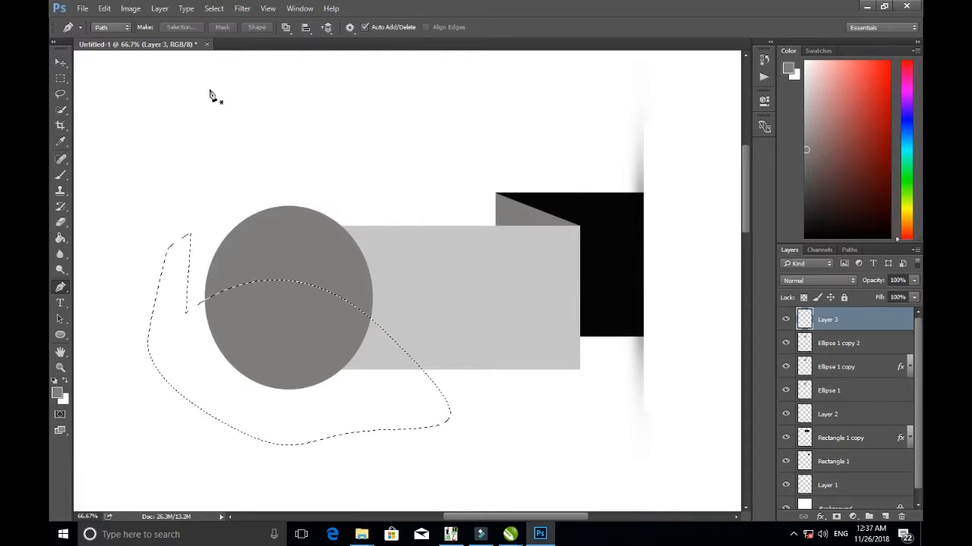
Cut the selected lower part out of the Ellipse 1 copy 2 layer and delete the empty Layer 3.
{"action": "left_click", "coordinate": [60, 61]}
{"action": "left_click", "coordinate": [786, 319]}
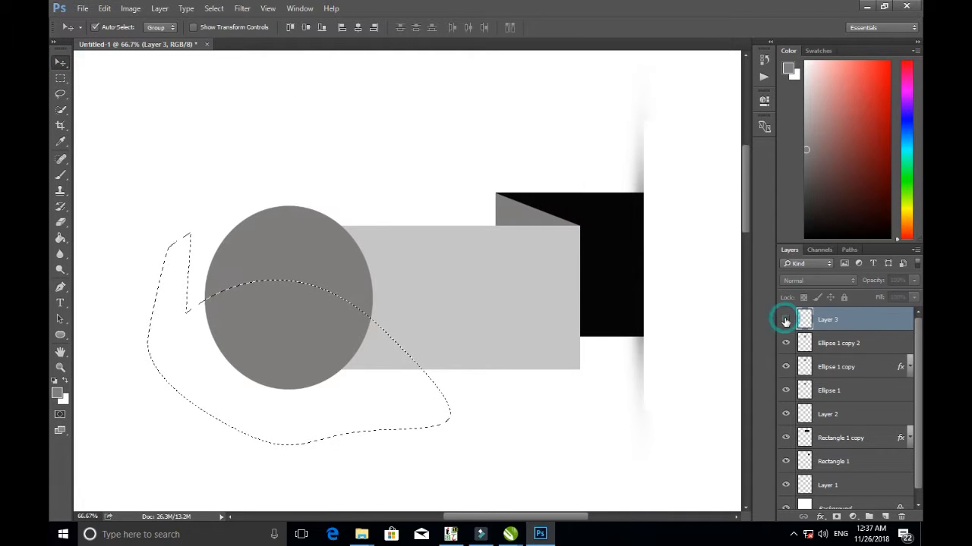
{"action": "left_click", "coordinate": [835, 347]}
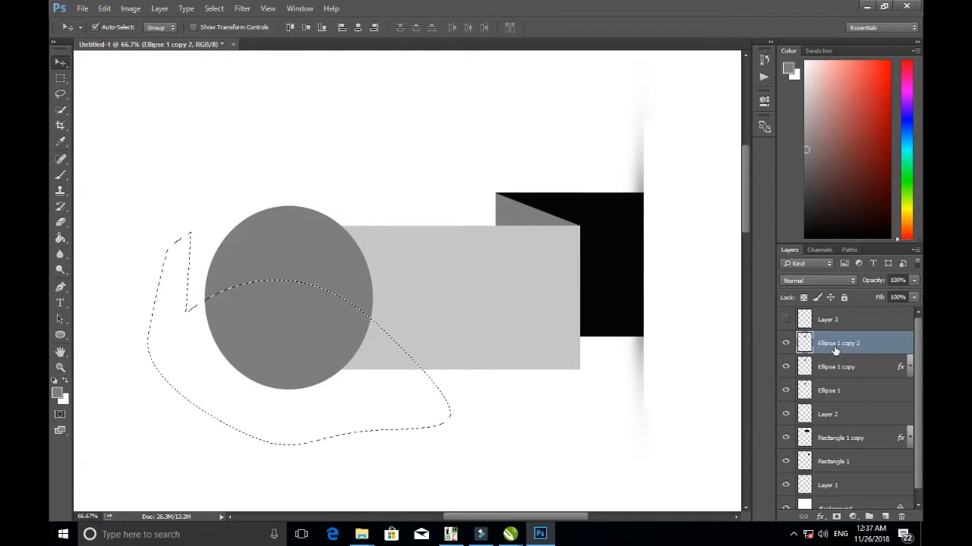
{"action": "left_click", "coordinate": [106, 11]}
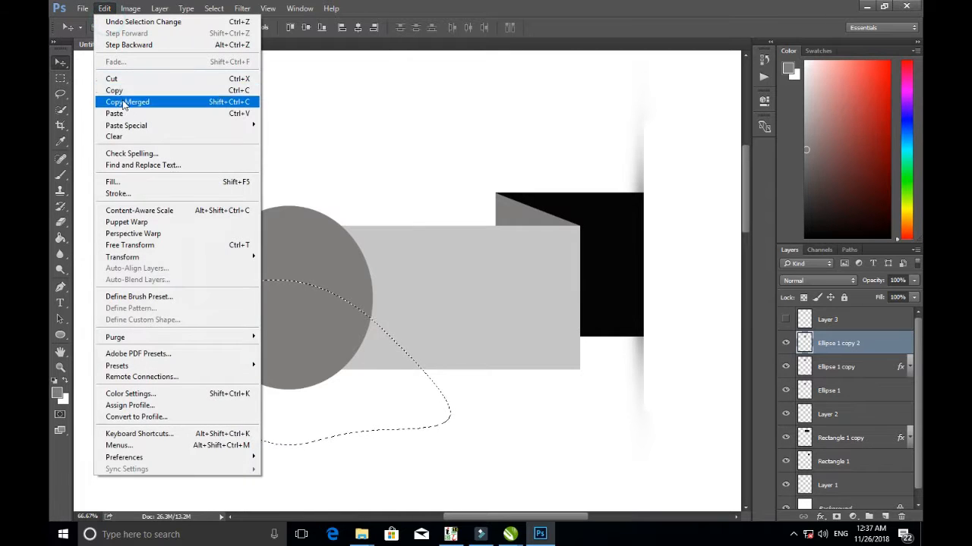
{"action": "left_click", "coordinate": [118, 79]}
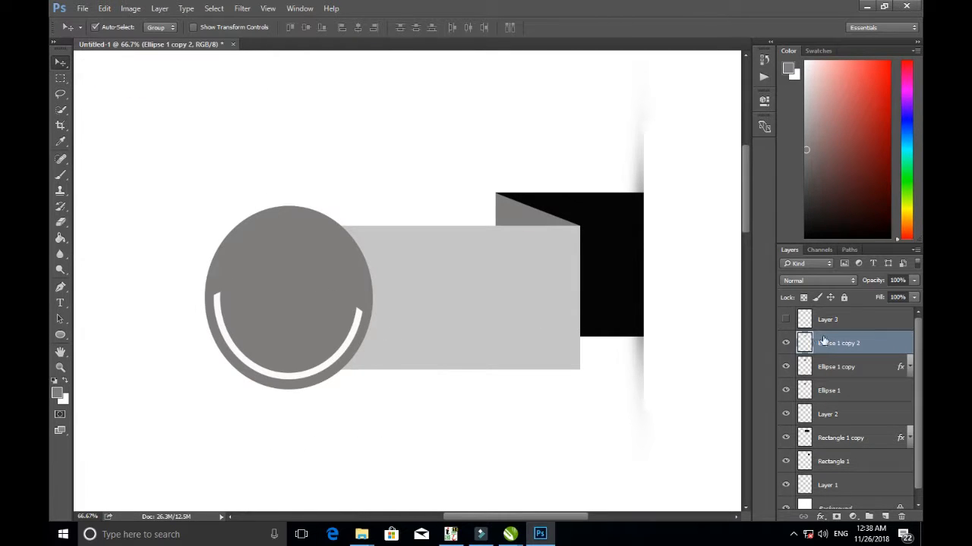
{"action": "left_click_drag", "start_coordinate": [822, 323], "coordinate": [903, 516]}
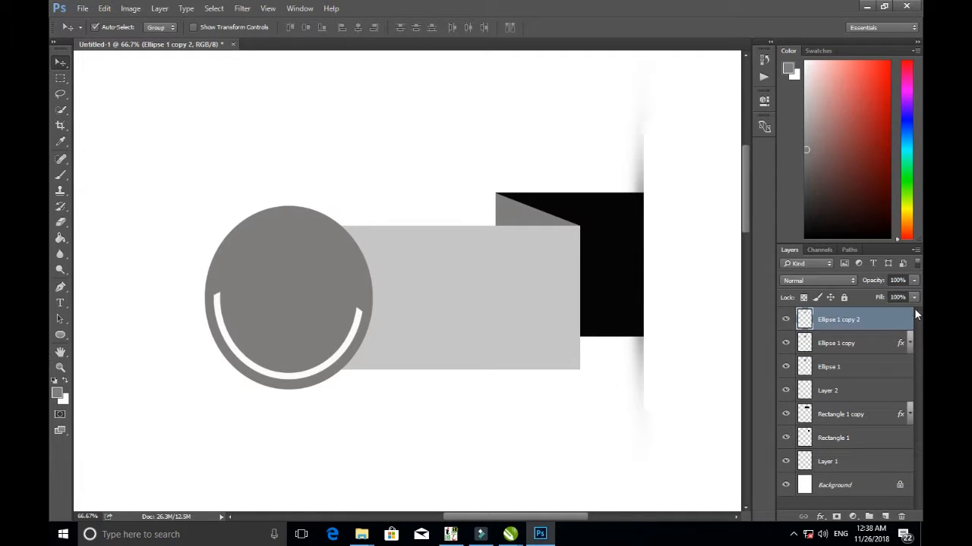
Load the remaining upper part of the Ellipse 1 copy 2 layer as a pixel selection.
{"action": "left_click", "coordinate": [786, 319]}
{"action": "left_click", "coordinate": [787, 319]}
{"action": "left_click", "coordinate": [819, 517]}
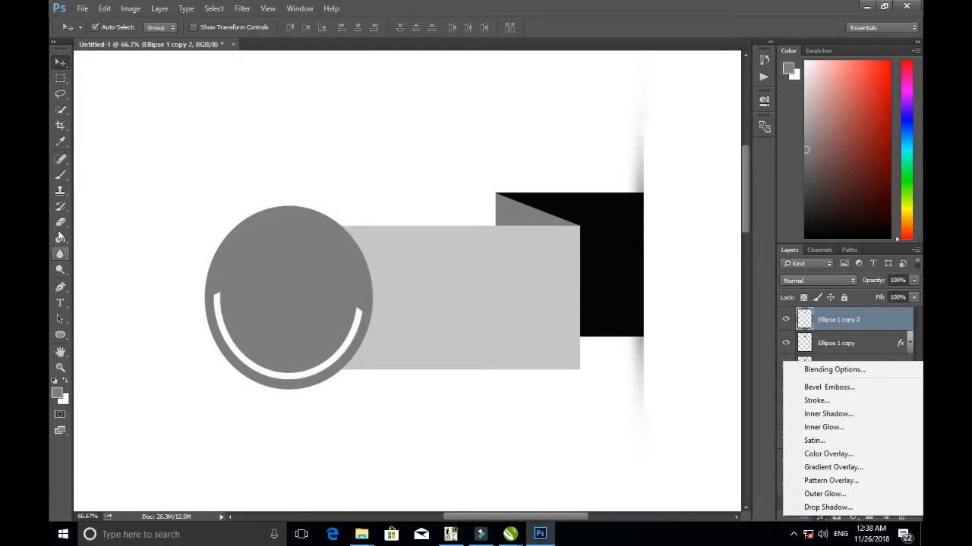
{"action": "left_click", "coordinate": [806, 319]}
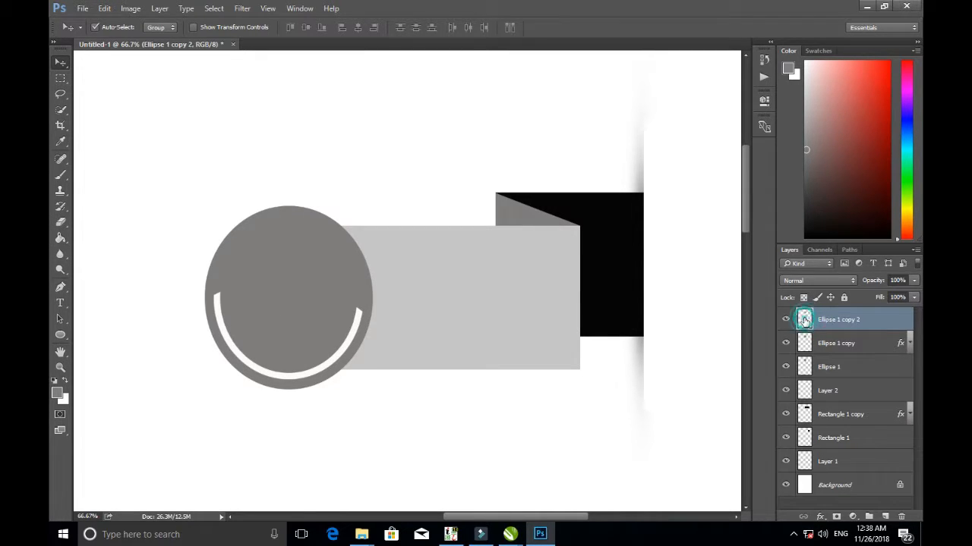
{"action": "right_click", "coordinate": [804, 319]}
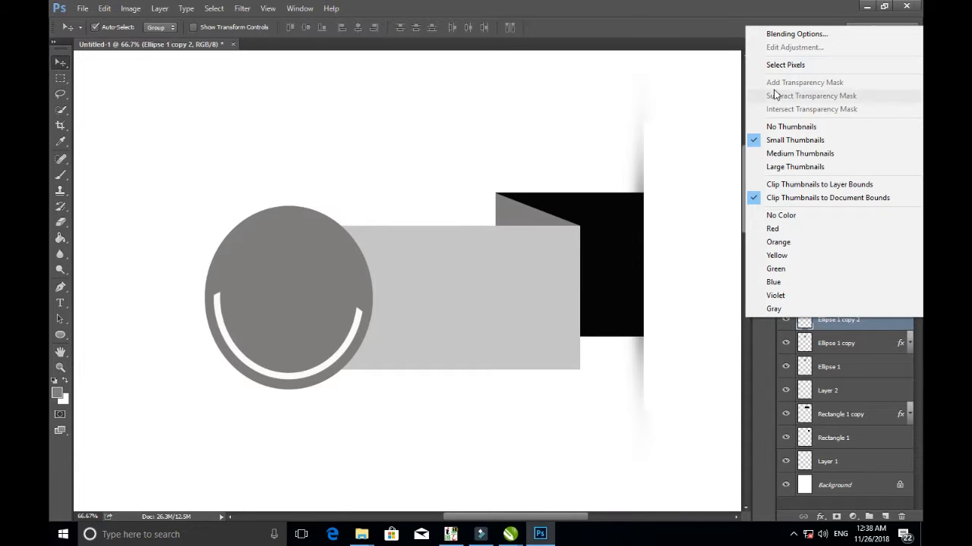
{"action": "left_click", "coordinate": [784, 65]}
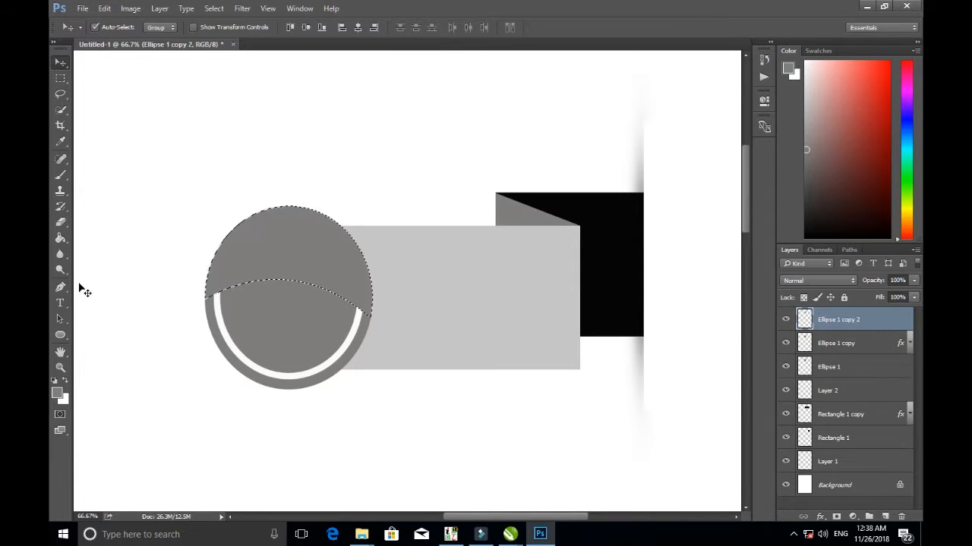
Set up a Foreground to Transparent gradient with a near-black (#030303) start colour and the colour midpoint at 55%.
{"action": "left_click_drag", "start_coordinate": [60, 222], "coordinate": [106, 219]}
{"action": "left_click_drag", "start_coordinate": [61, 239], "coordinate": [106, 233]}
{"action": "left_click", "coordinate": [112, 29]}
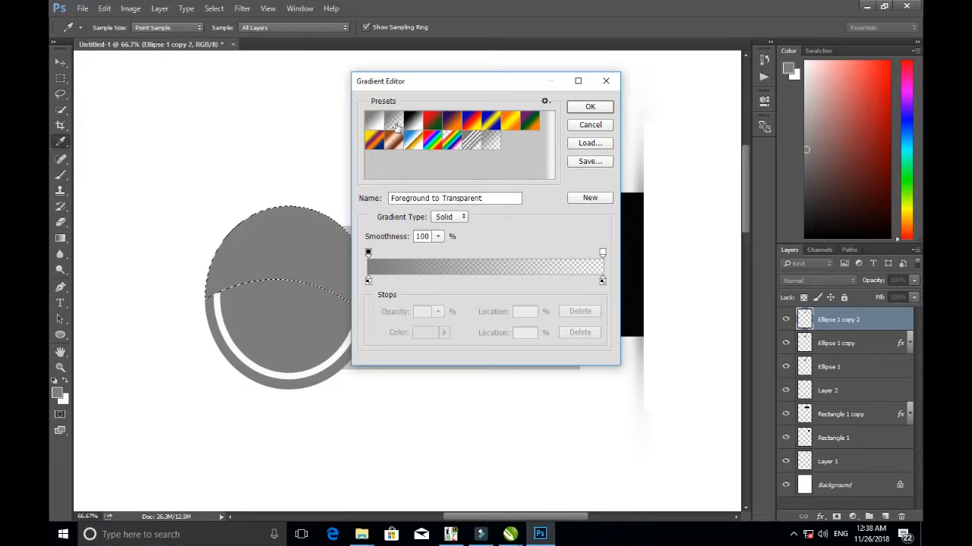
{"action": "double_click", "coordinate": [369, 281]}
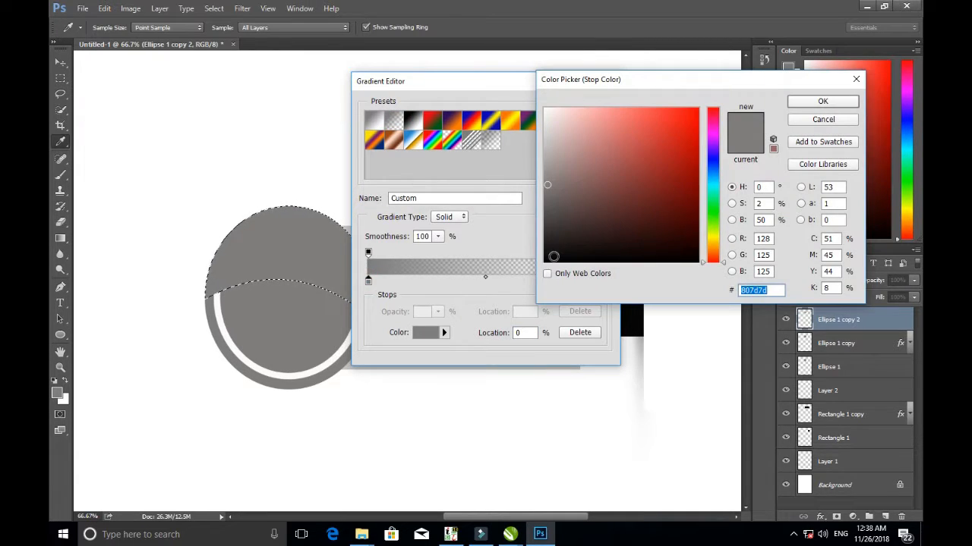
{"action": "left_click", "coordinate": [546, 260]}
{"action": "left_click", "coordinate": [813, 103]}
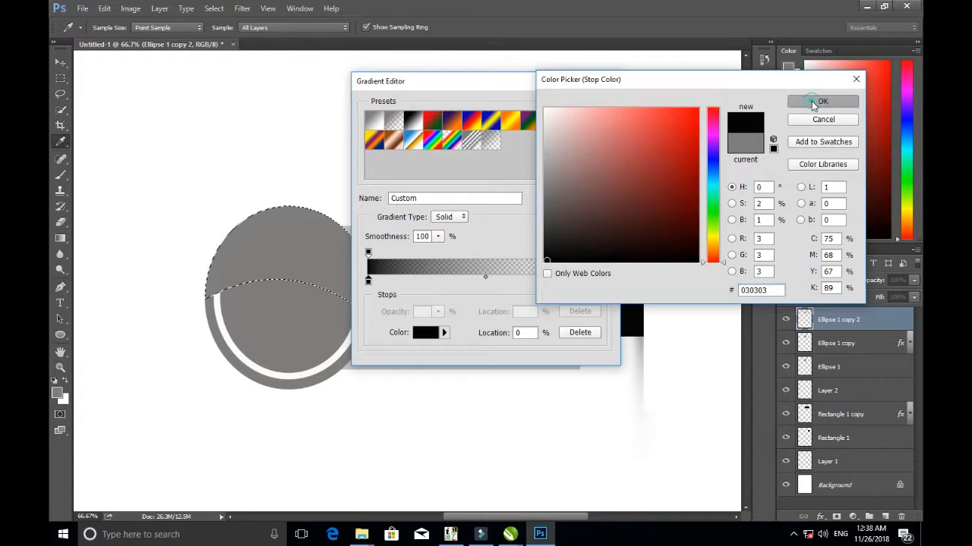
{"action": "left_click", "coordinate": [485, 278]}
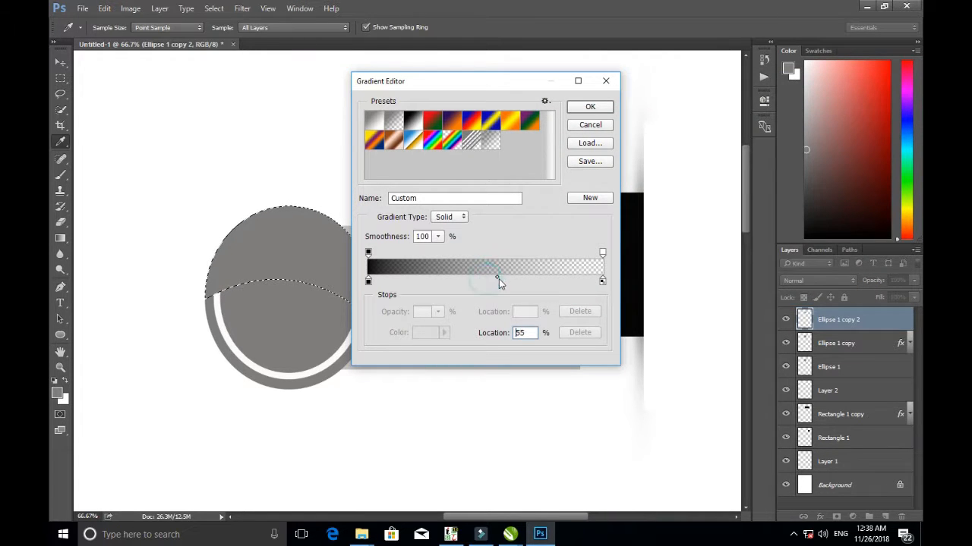
{"action": "left_click", "coordinate": [586, 108]}
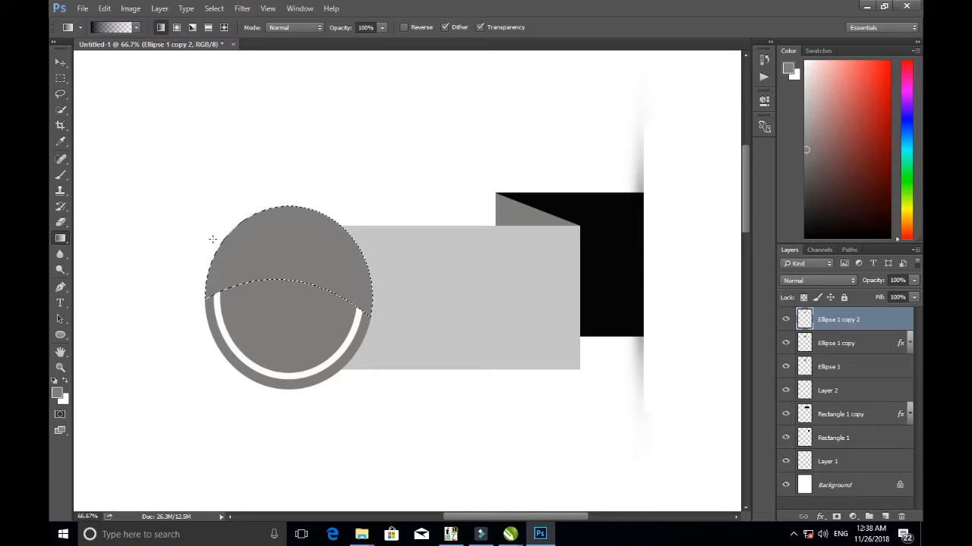
Fill the selected upper part of the circle with the dark gradient, running from its left edge to its right edge.
{"action": "left_click_drag", "start_coordinate": [213, 239], "coordinate": [391, 274]}
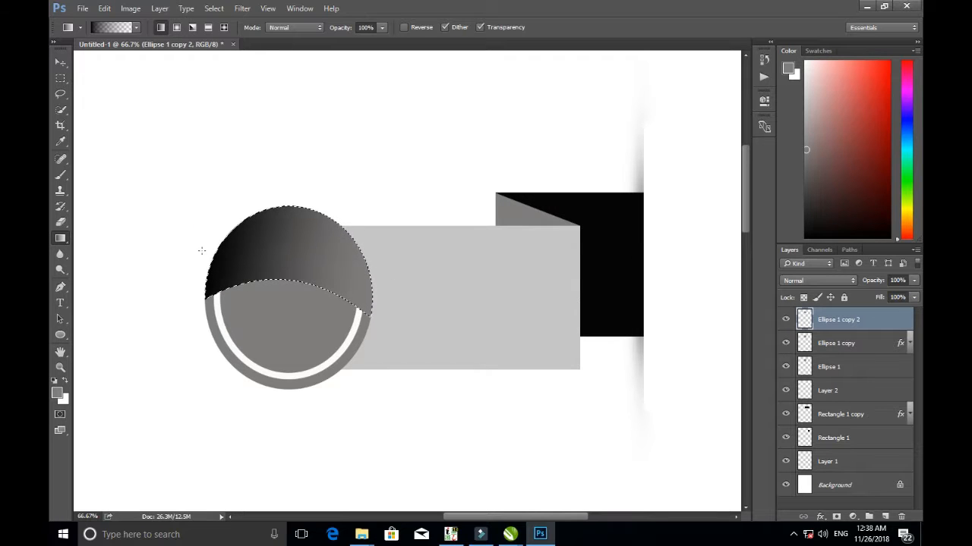
{"action": "left_click_drag", "start_coordinate": [202, 250], "coordinate": [389, 282]}
{"action": "left_click", "coordinate": [60, 61]}
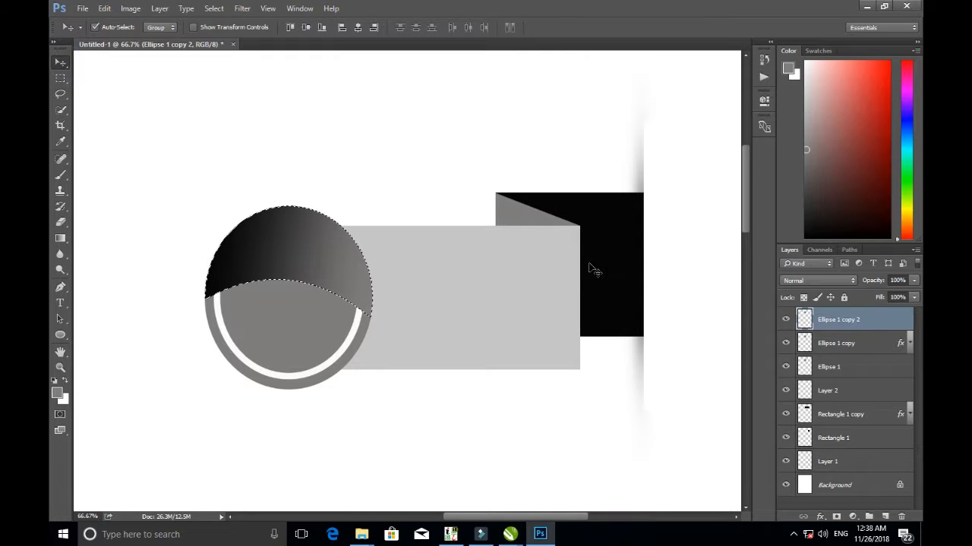
Select the Ellipse 1 layer and switch its visibility off and on to check which part it covers.
{"action": "left_click", "coordinate": [286, 388]}
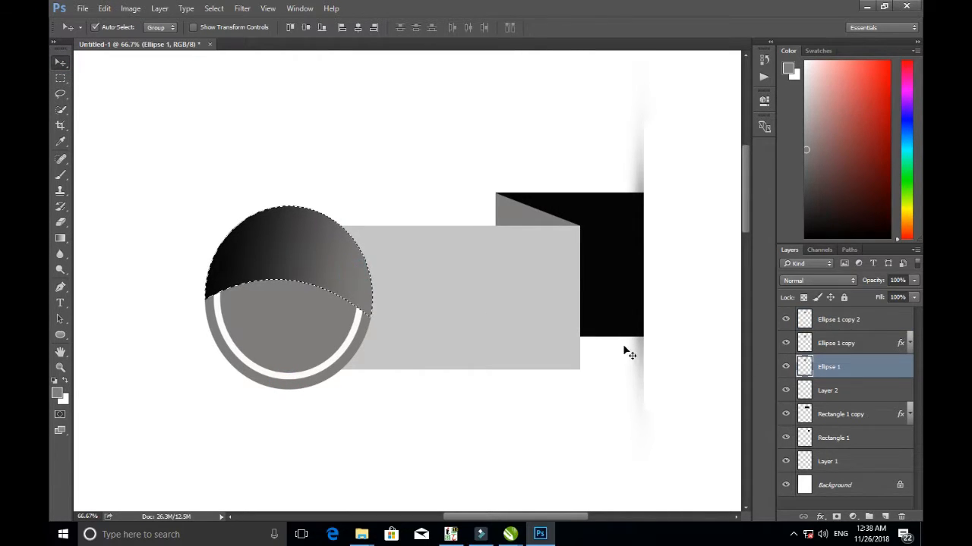
{"action": "left_click", "coordinate": [786, 367]}
{"action": "left_click", "coordinate": [785, 367]}
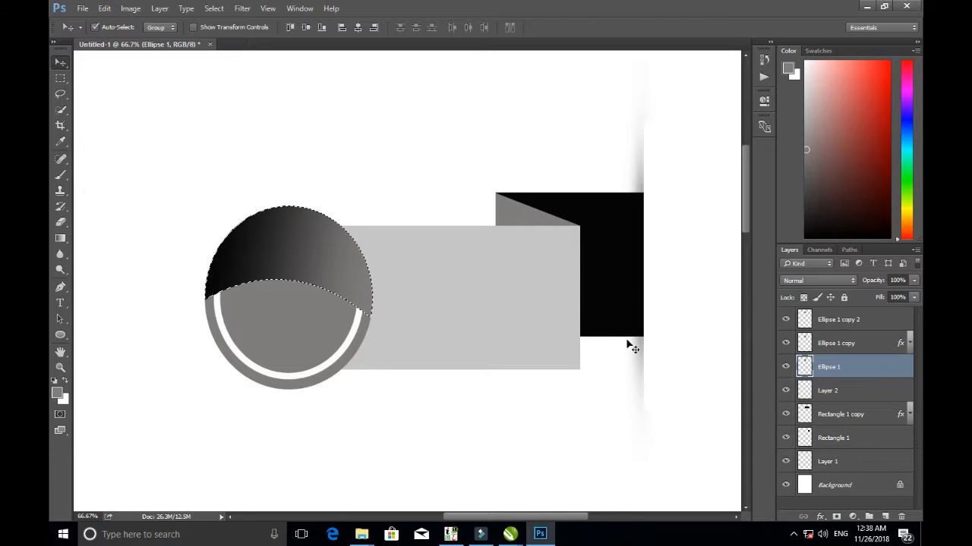
Clear the selection and lower the opacity of the Ellipse 1 copy 2 layer to 19%.
{"action": "key", "text": "ctrl+d"}
{"action": "left_click", "coordinate": [289, 247]}
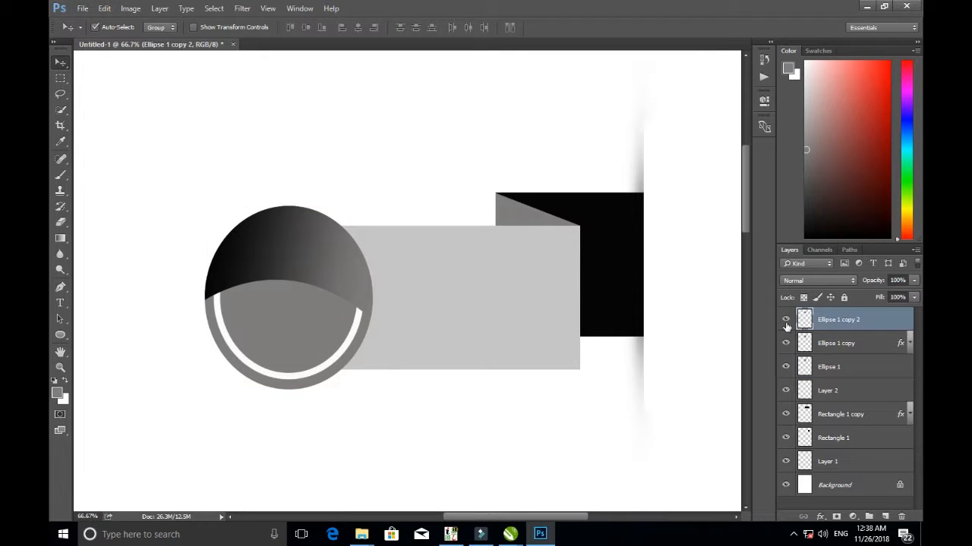
{"action": "left_click", "coordinate": [786, 320]}
{"action": "left_click", "coordinate": [785, 320]}
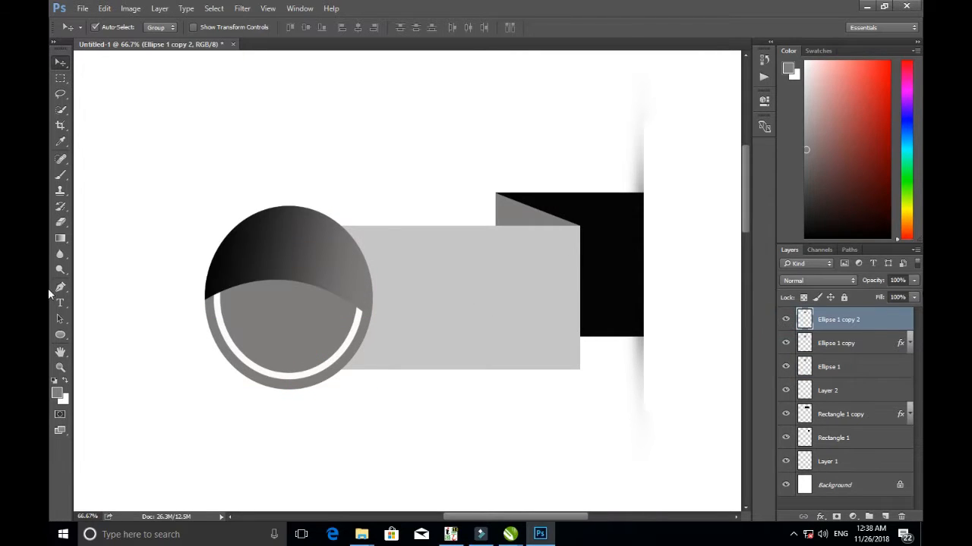
{"action": "left_click", "coordinate": [915, 281]}
{"action": "left_click_drag", "start_coordinate": [896, 294], "coordinate": [870, 297]}
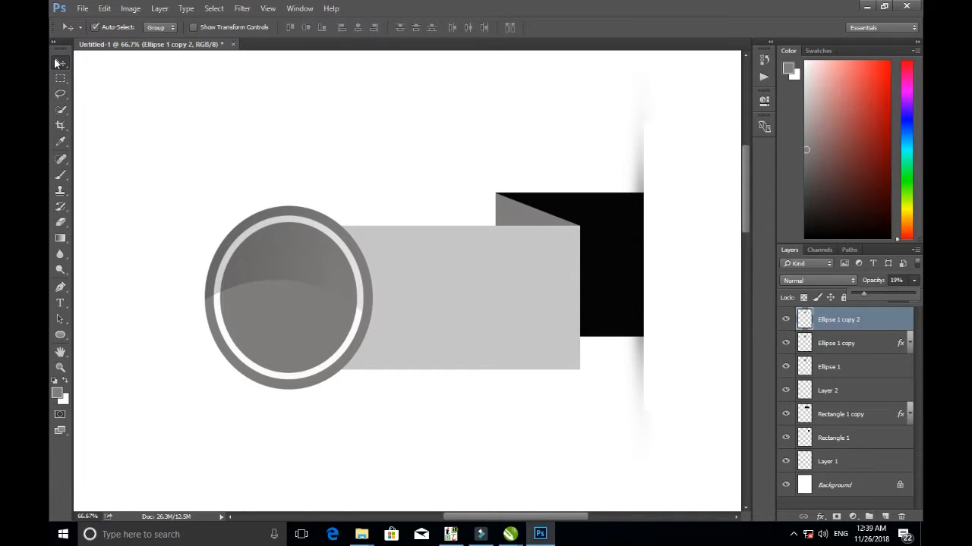
Add a Gradient Overlay to the black Rectangle 1 layer and set the gradient's start colour to dark navy blue.
{"action": "left_click", "coordinate": [599, 204]}
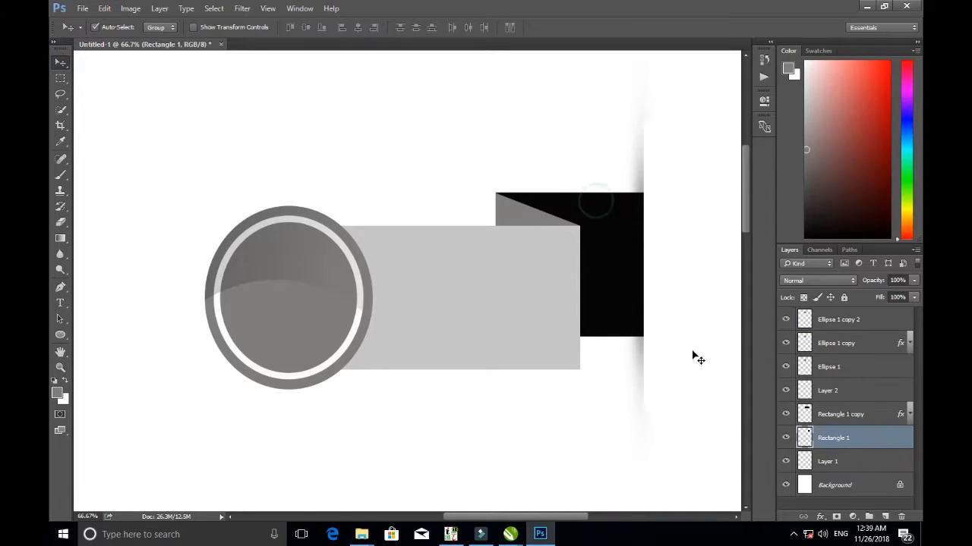
{"action": "left_click", "coordinate": [821, 516]}
{"action": "left_click", "coordinate": [825, 470]}
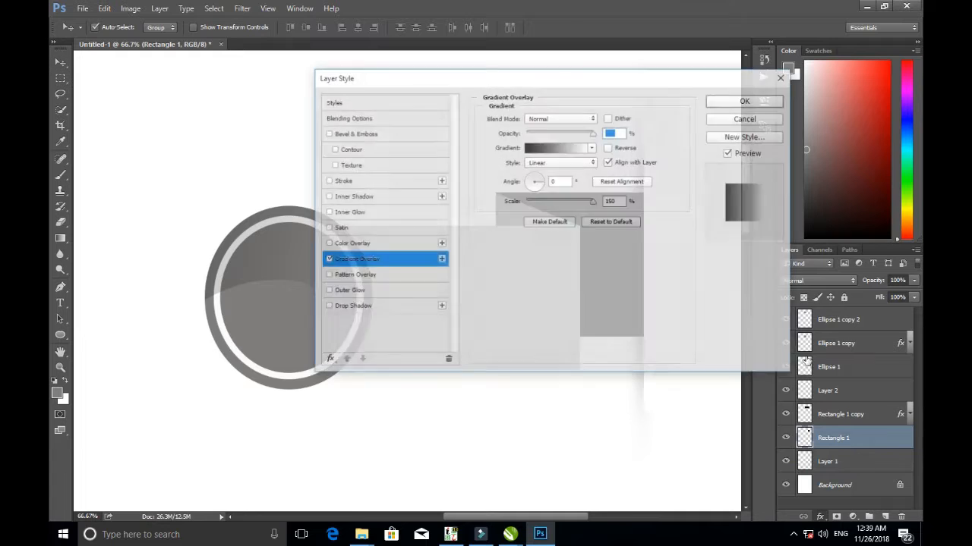
{"action": "left_click", "coordinate": [532, 150]}
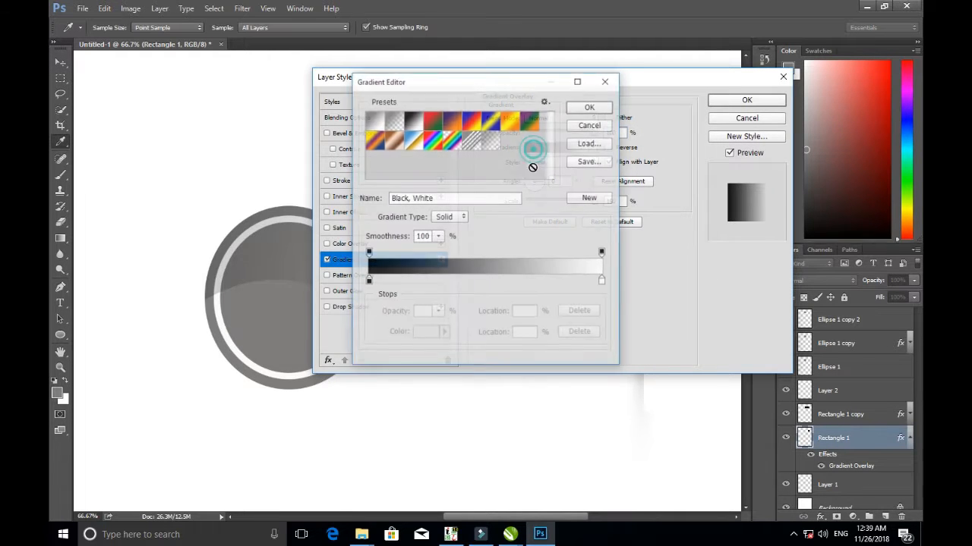
{"action": "double_click", "coordinate": [368, 281]}
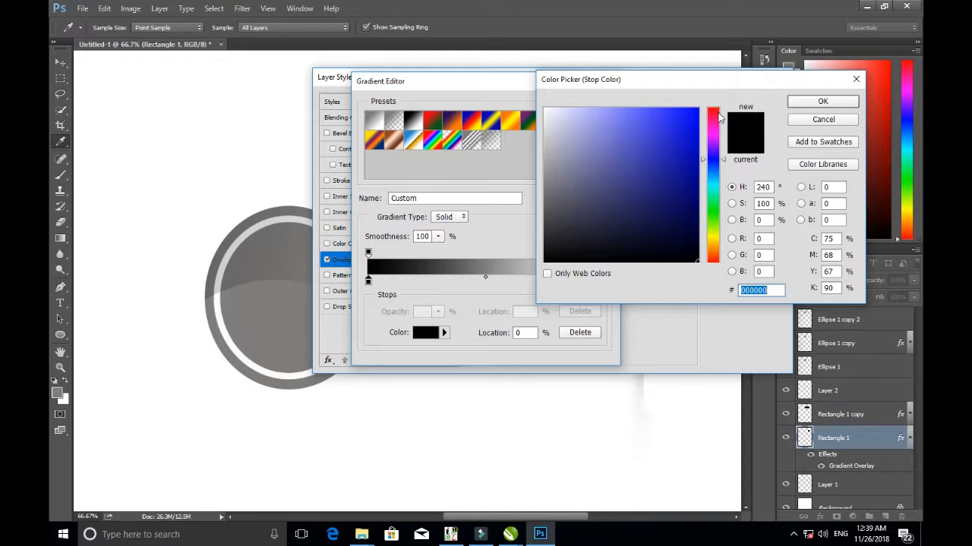
{"action": "left_click_drag", "start_coordinate": [694, 193], "coordinate": [694, 225]}
{"action": "left_click", "coordinate": [789, 102]}
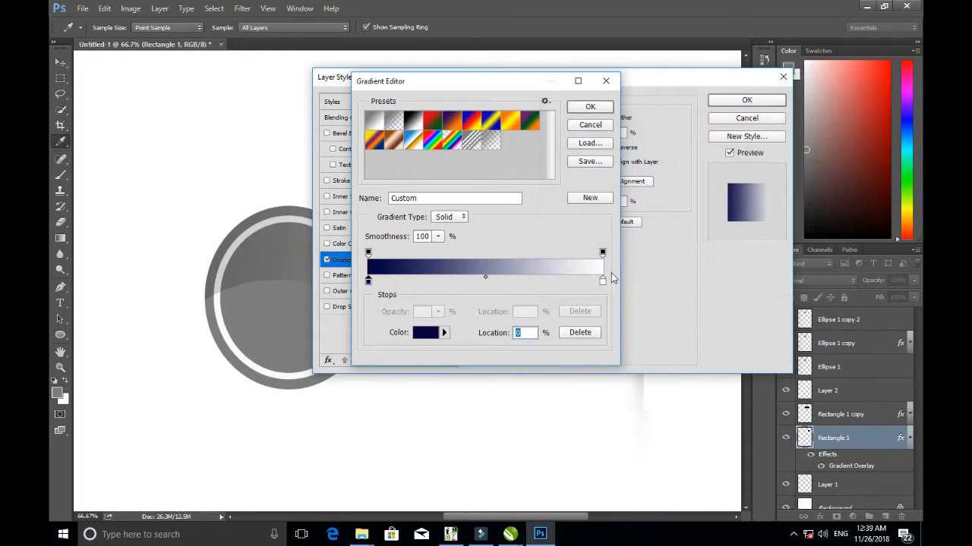
Set the end colour of the Rectangle 1 gradient to bright blue and accept the gradient.
{"action": "double_click", "coordinate": [607, 281]}
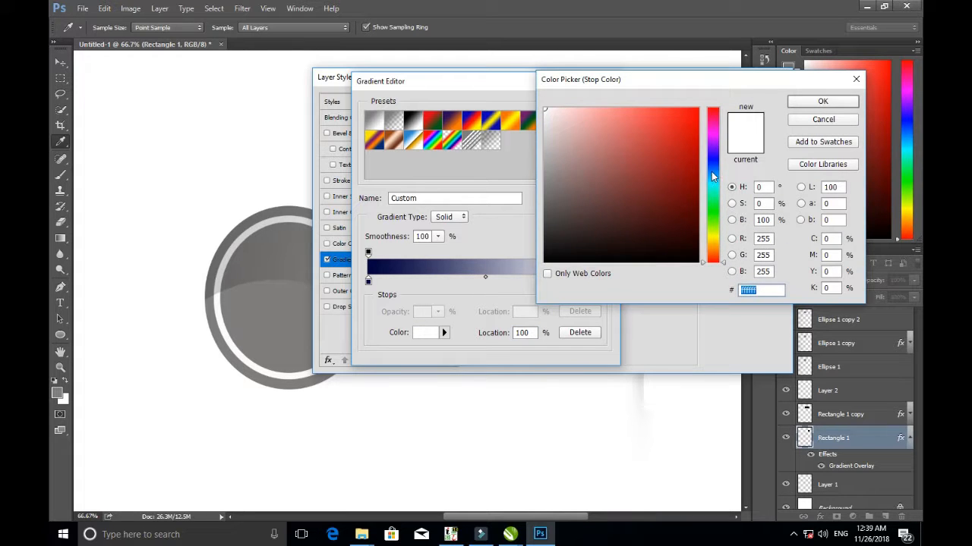
{"action": "left_click", "coordinate": [712, 157]}
{"action": "left_click_drag", "start_coordinate": [687, 159], "coordinate": [694, 113]}
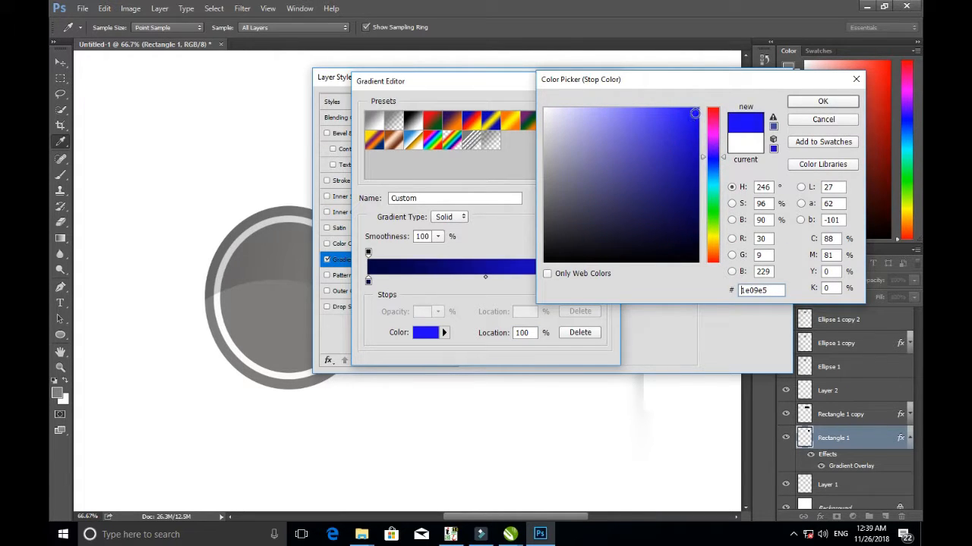
{"action": "left_click", "coordinate": [795, 105]}
{"action": "left_click", "coordinate": [604, 109]}
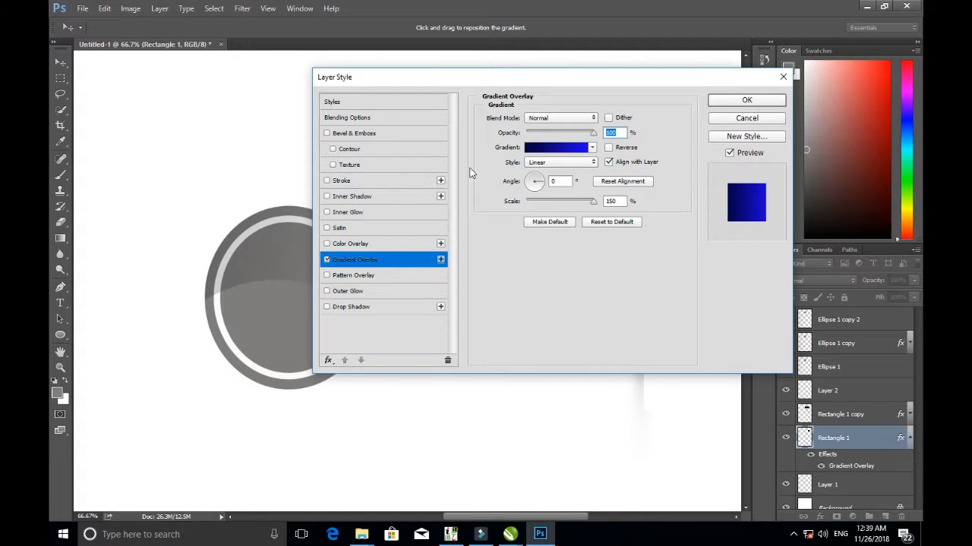
Try reversing the gradient, restore its direction, apply the overlay to Rectangle 1, and check the layer by toggling its visibility.
{"action": "left_click_drag", "start_coordinate": [572, 86], "coordinate": [727, 68]}
{"action": "left_click", "coordinate": [696, 134]}
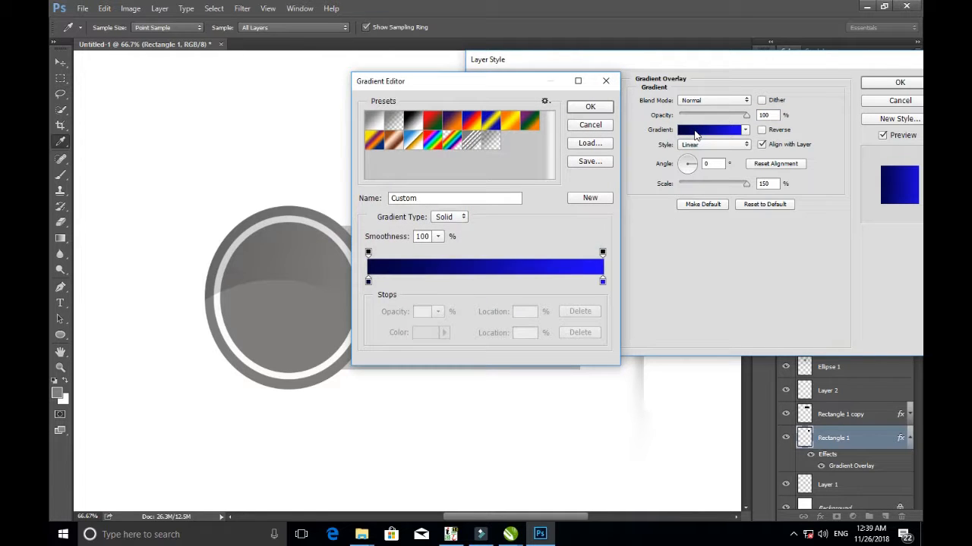
{"action": "key", "text": "Return"}
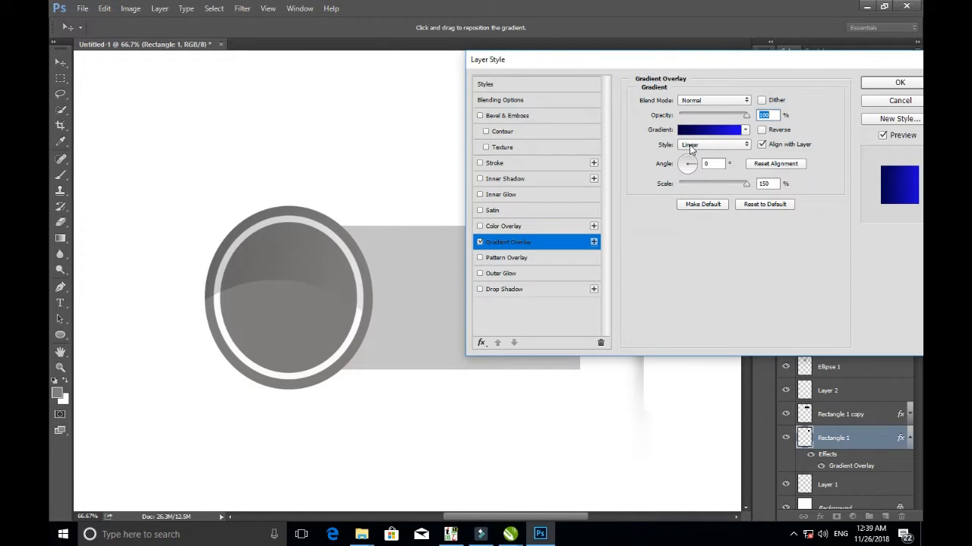
{"action": "left_click", "coordinate": [762, 131]}
{"action": "left_click", "coordinate": [762, 130]}
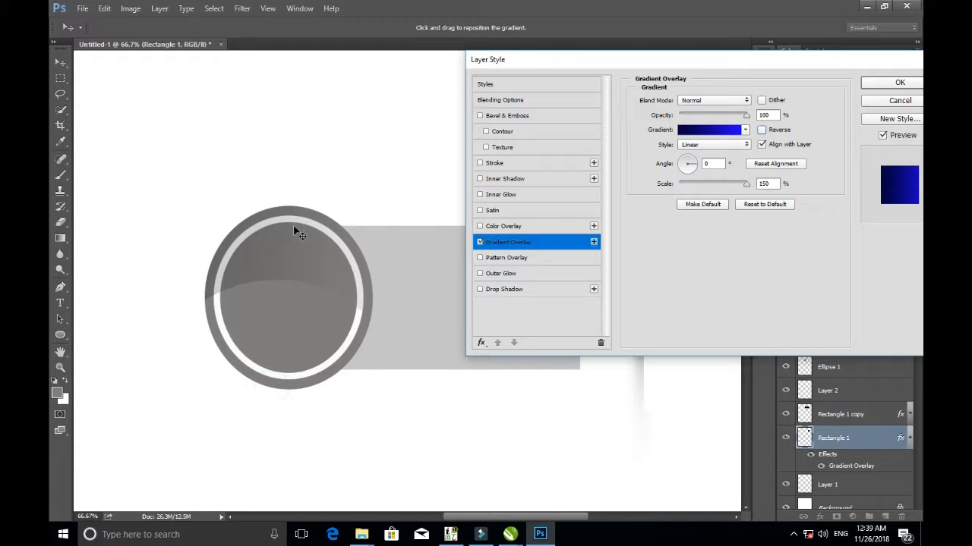
{"action": "left_click", "coordinate": [896, 82]}
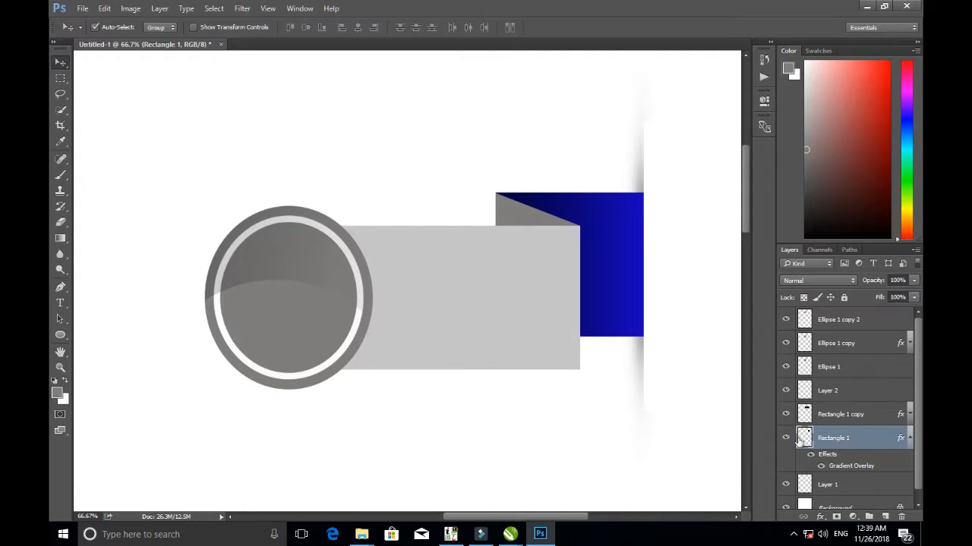
{"action": "left_click", "coordinate": [788, 440]}
{"action": "left_click", "coordinate": [787, 441]}
Add a Gradient Overlay to the Rectangle 1 copy layer and turn off its Color Overlay.
{"action": "left_click", "coordinate": [485, 353]}
{"action": "left_click", "coordinate": [820, 517]}
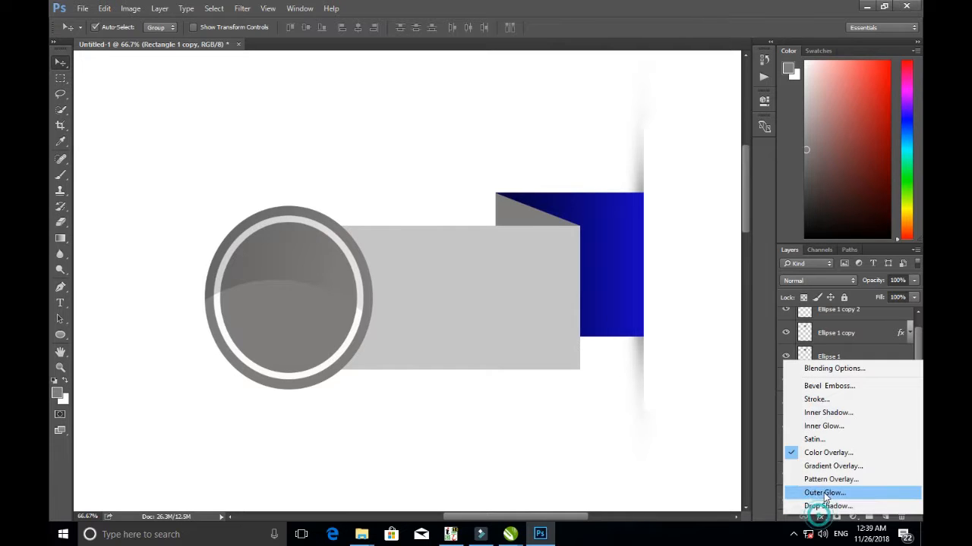
{"action": "left_click", "coordinate": [830, 471]}
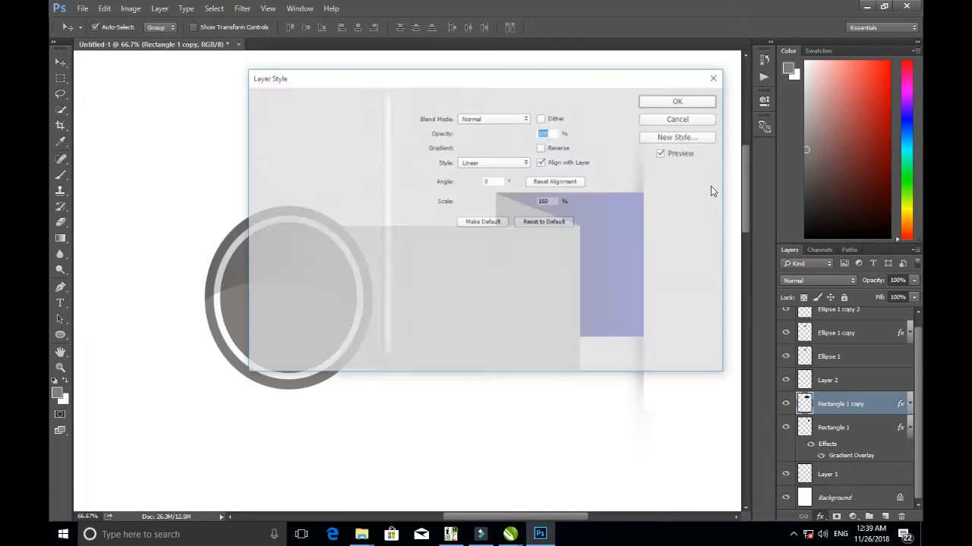
{"action": "left_click_drag", "start_coordinate": [622, 151], "coordinate": [922, 226]}
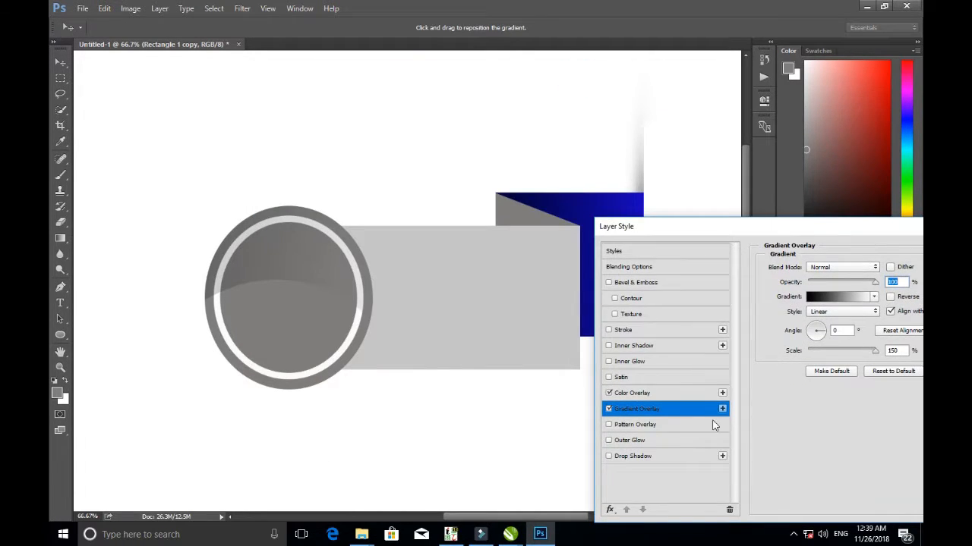
{"action": "left_click", "coordinate": [609, 394]}
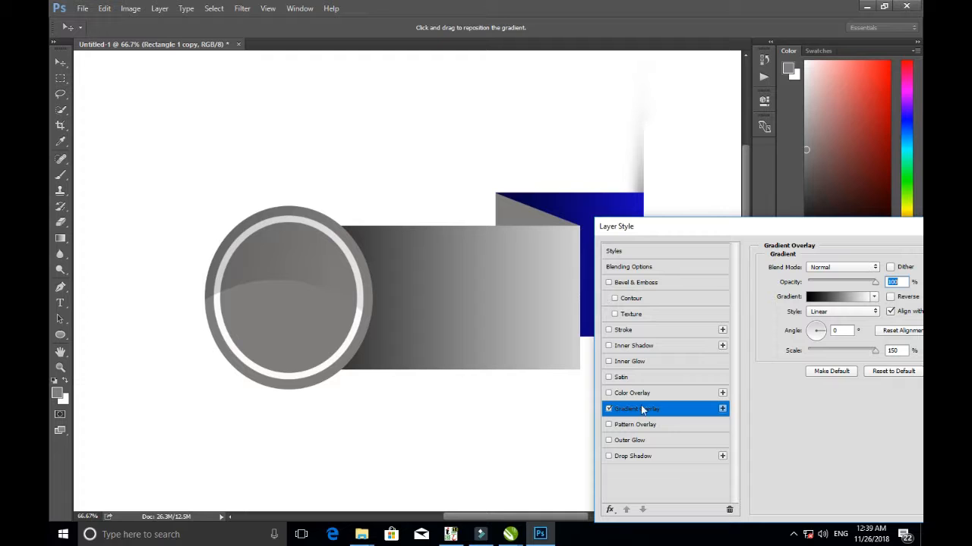
Set the start colour of the Rectangle 1 copy gradient to very dark navy blue.
{"action": "left_click", "coordinate": [827, 298]}
{"action": "left_click_drag", "start_coordinate": [501, 88], "coordinate": [866, 171]}
{"action": "left_click", "coordinate": [605, 201]}
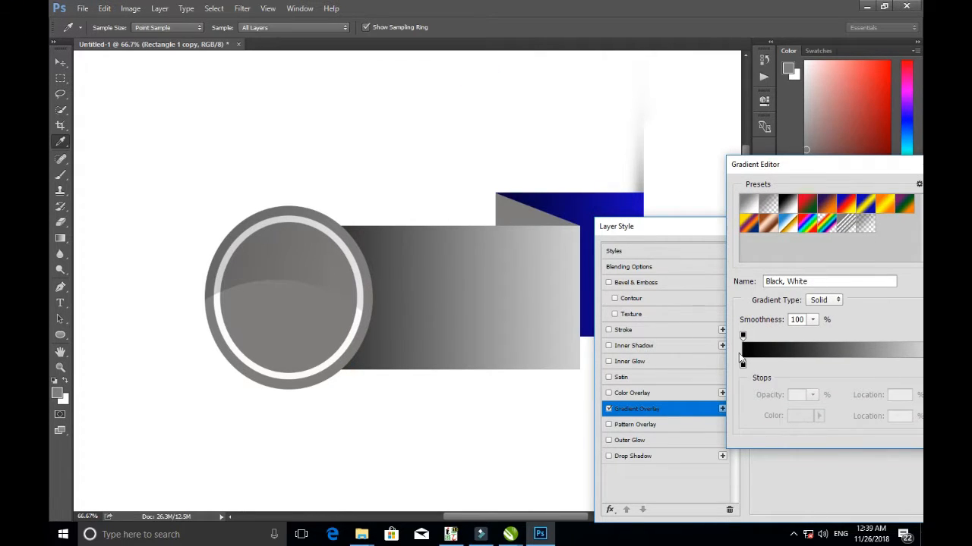
{"action": "left_click", "coordinate": [742, 365]}
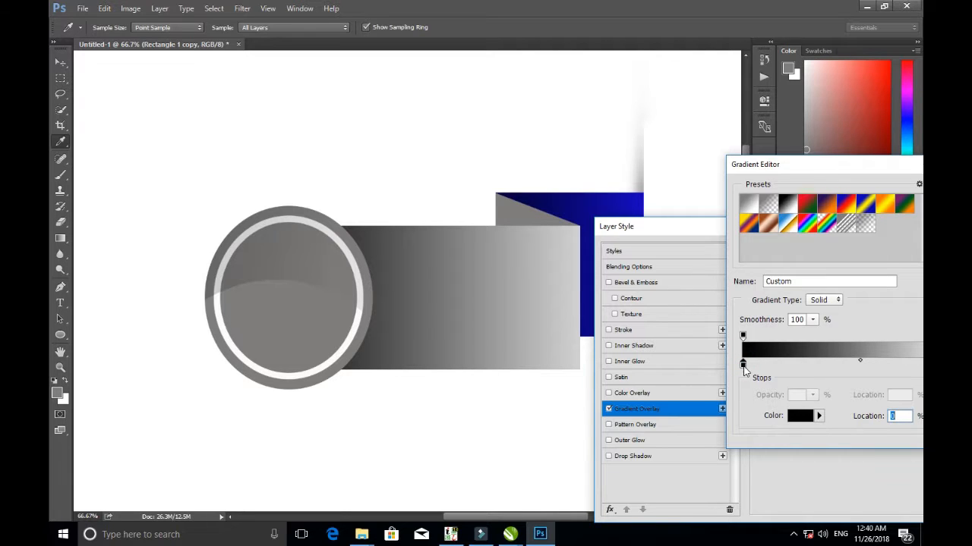
{"action": "double_click", "coordinate": [743, 365]}
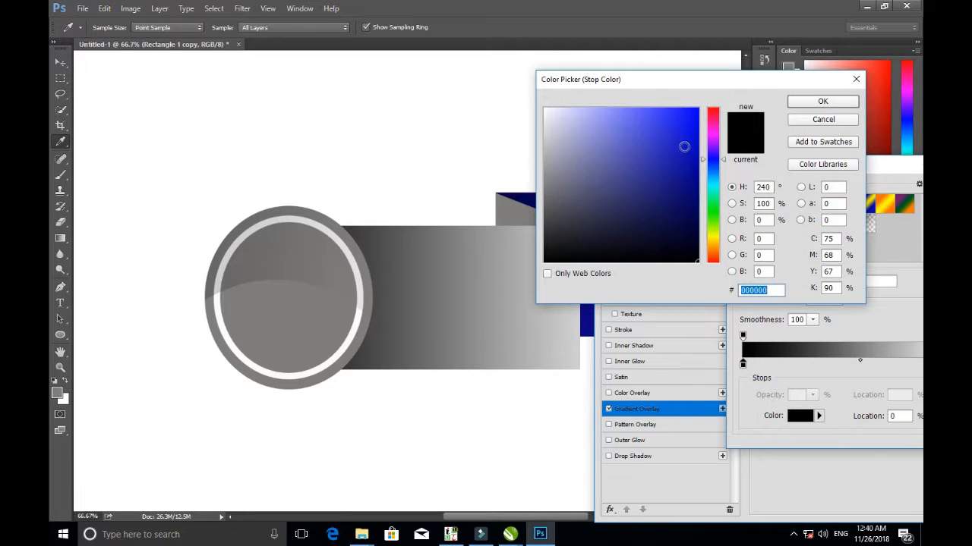
{"action": "left_click_drag", "start_coordinate": [695, 252], "coordinate": [694, 236]}
{"action": "left_click", "coordinate": [809, 104]}
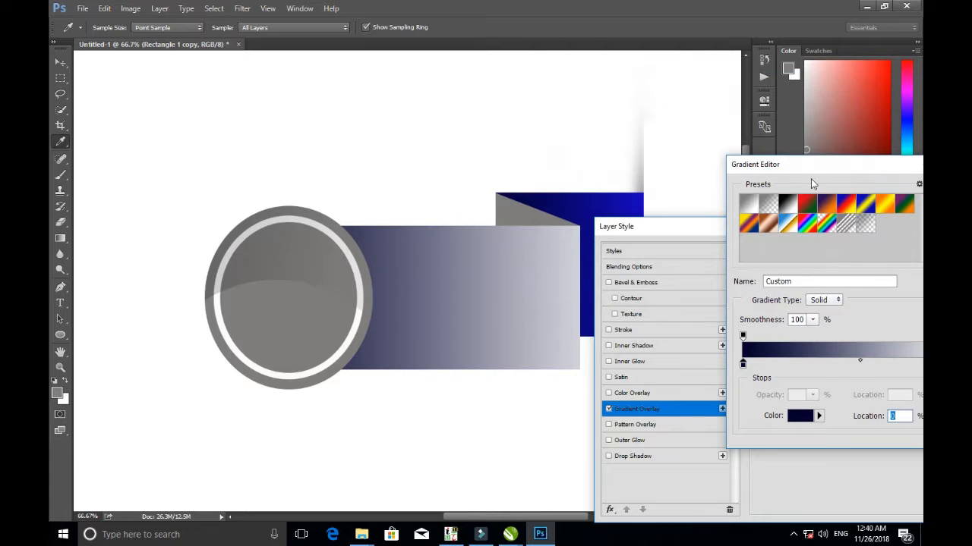
Set the end colour of the Rectangle 1 copy gradient to bright blue.
{"action": "left_click_drag", "start_coordinate": [810, 165], "coordinate": [717, 131]}
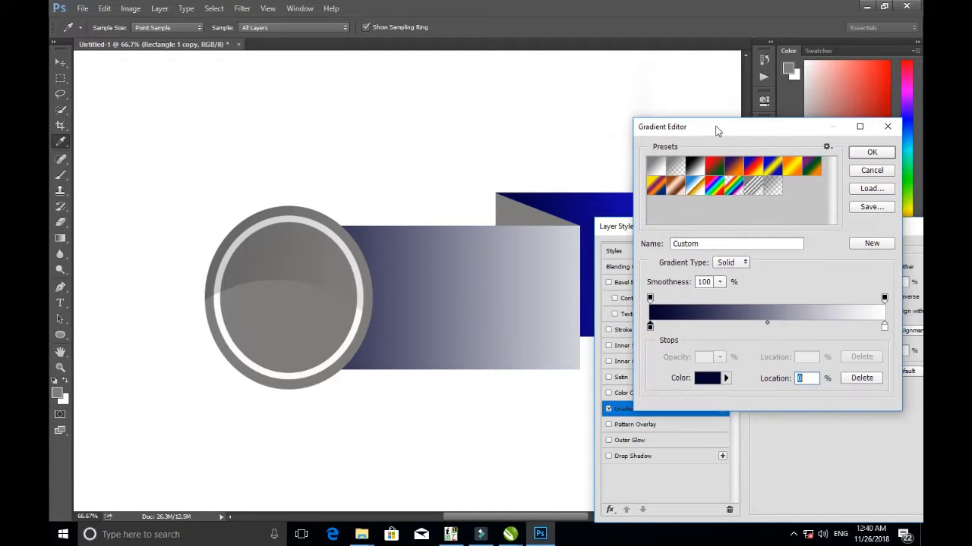
{"action": "double_click", "coordinate": [884, 327]}
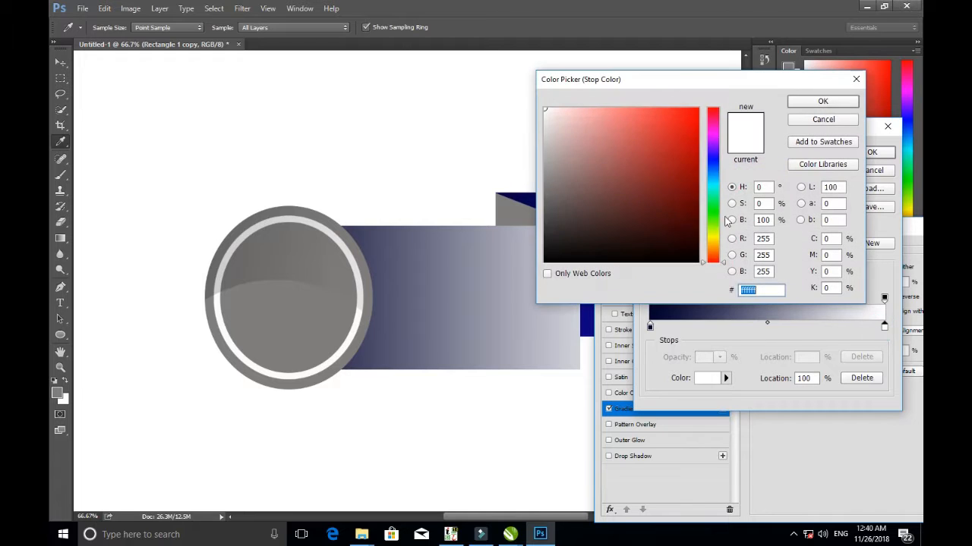
{"action": "left_click_drag", "start_coordinate": [709, 165], "coordinate": [693, 127]}
{"action": "left_click", "coordinate": [821, 101]}
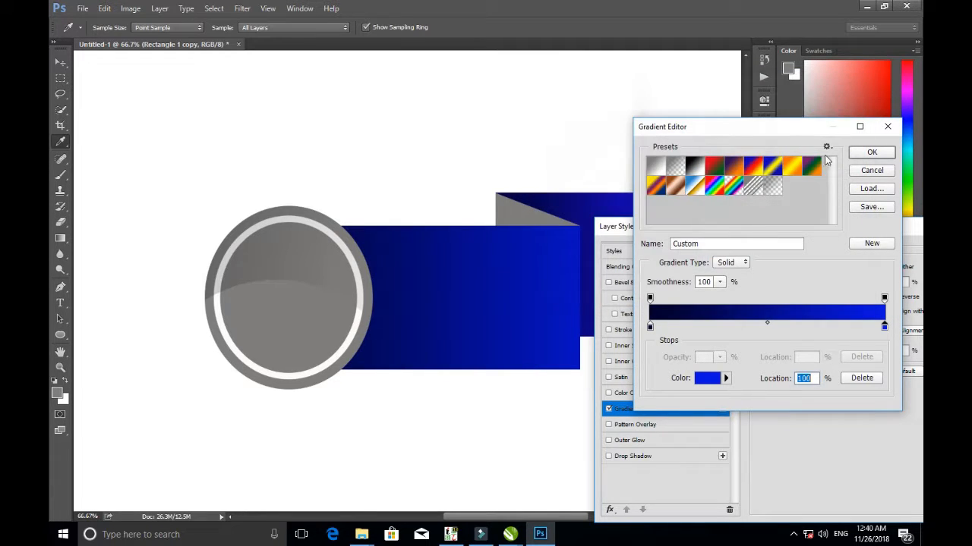
Accept the gradient colours, shift the gradient slightly across the front Rectangle 1 copy panel, and apply the overlay.
{"action": "left_click", "coordinate": [872, 153]}
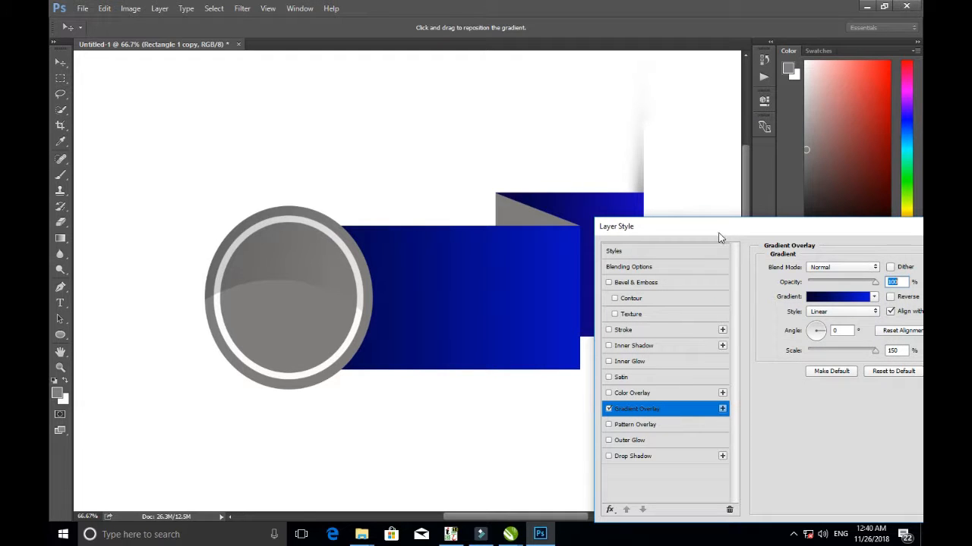
{"action": "left_click_drag", "start_coordinate": [720, 237], "coordinate": [582, 237]}
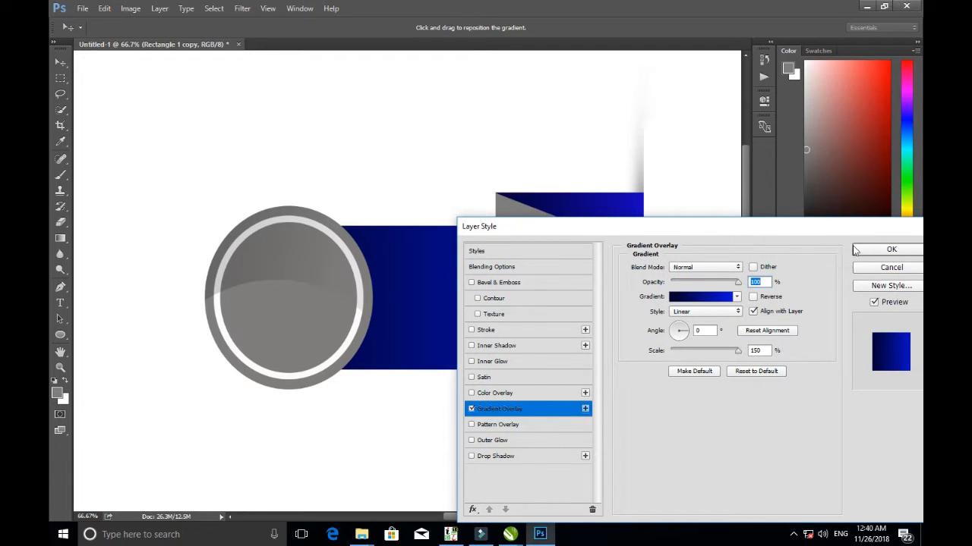
{"action": "left_click_drag", "start_coordinate": [763, 226], "coordinate": [922, 179]}
{"action": "left_click", "coordinate": [396, 288]}
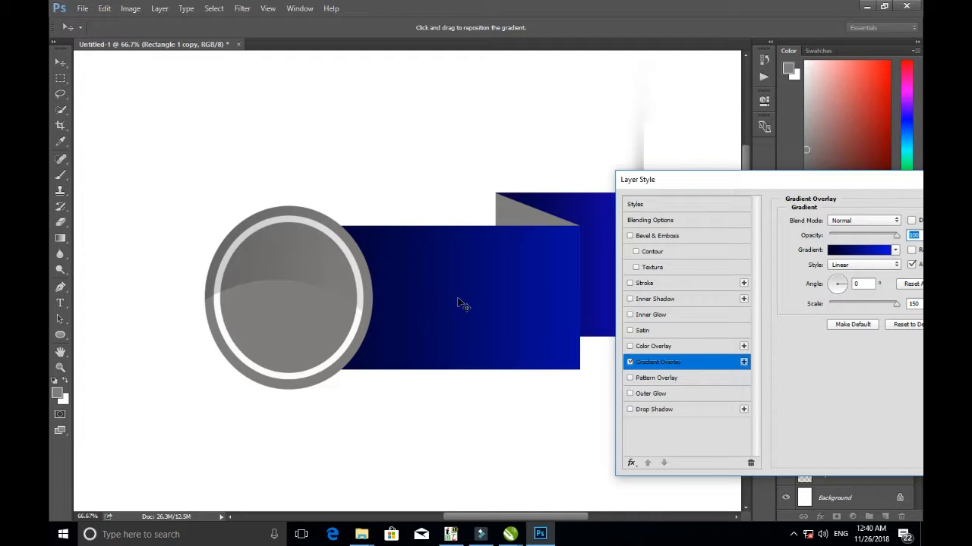
{"action": "left_click_drag", "start_coordinate": [746, 182], "coordinate": [498, 180]}
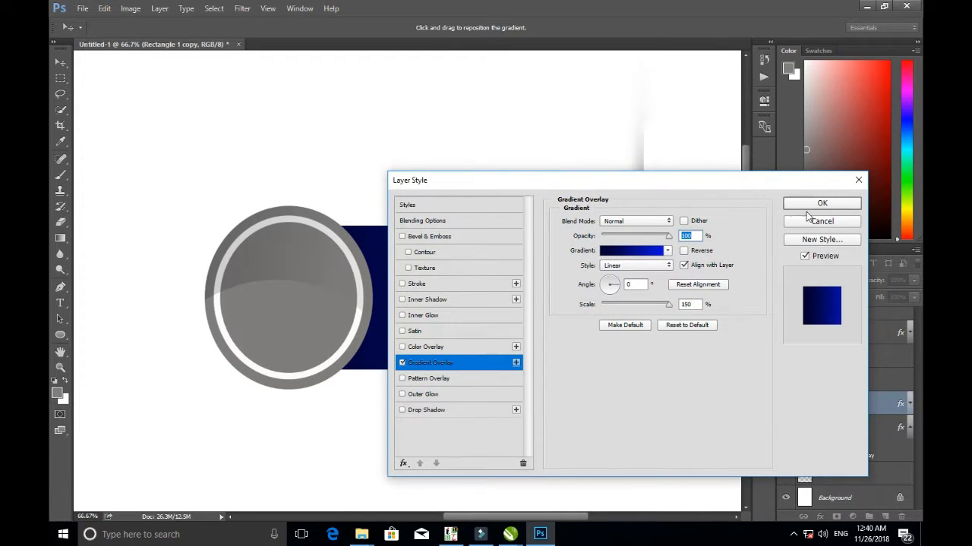
{"action": "left_click", "coordinate": [816, 203]}
Identify the gray fold's layer by toggling its visibility, and add a Gradient Overlay to Layer 2.
{"action": "left_click", "coordinate": [520, 214]}
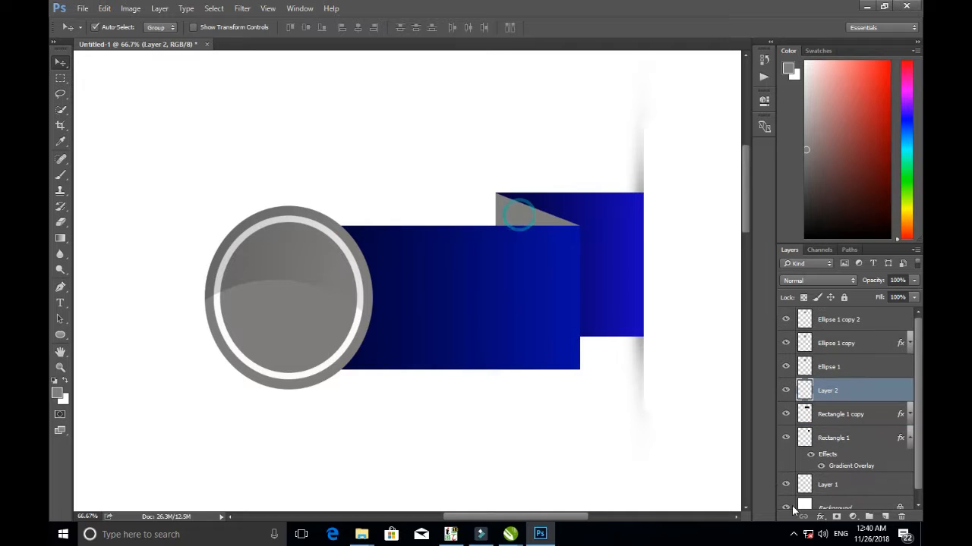
{"action": "left_click", "coordinate": [786, 390]}
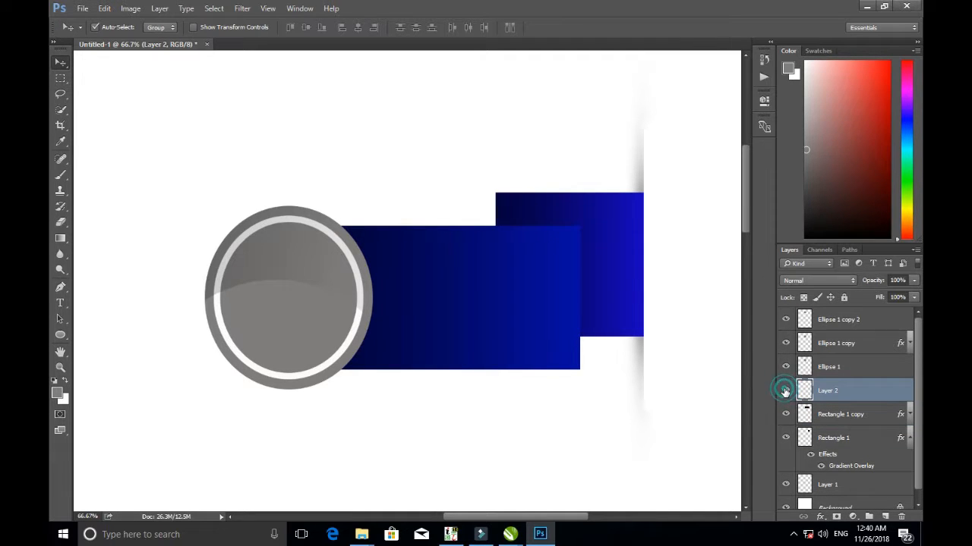
{"action": "left_click", "coordinate": [786, 390]}
{"action": "left_click", "coordinate": [820, 517]}
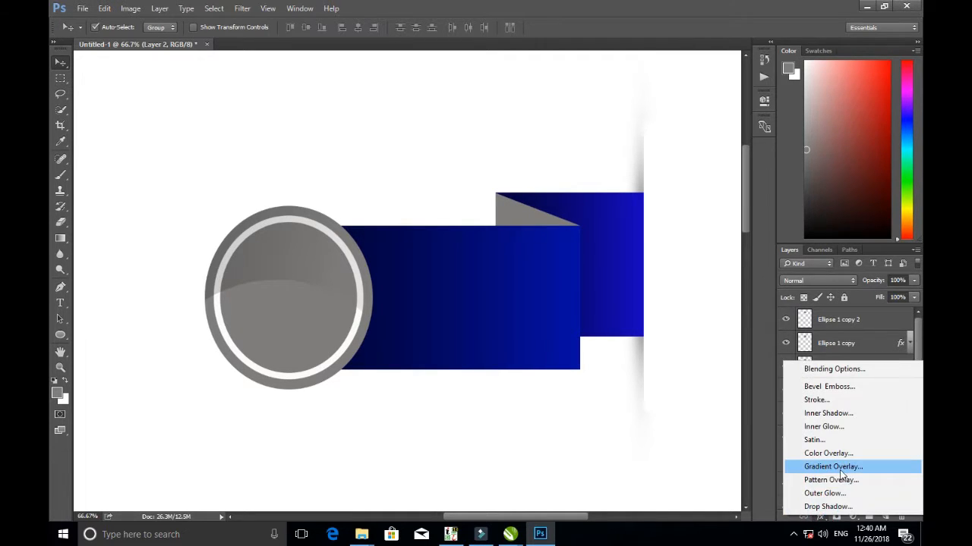
{"action": "left_click", "coordinate": [841, 475]}
{"action": "left_click_drag", "start_coordinate": [602, 182], "coordinate": [793, 119]}
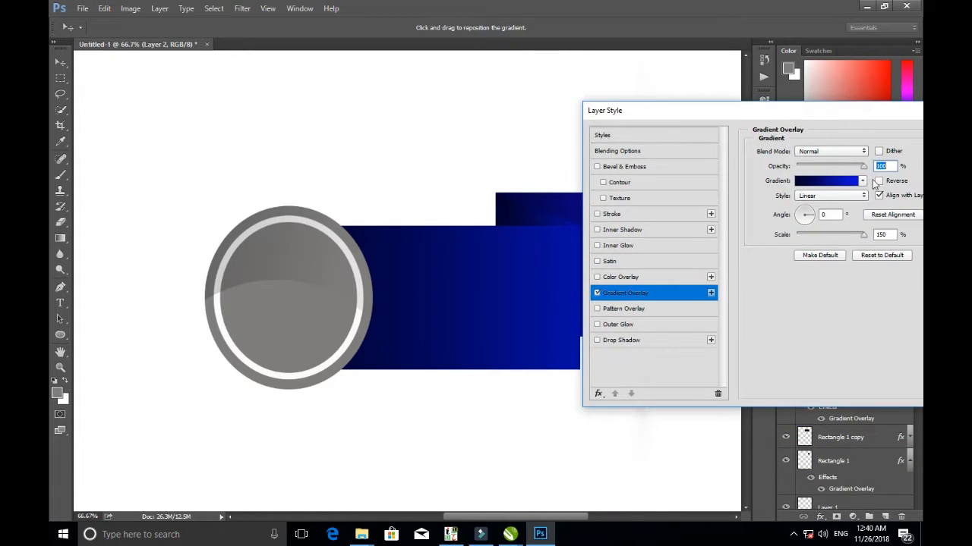
Reverse the fold's gradient, shift it slightly within the fold, and apply the overlay.
{"action": "left_click", "coordinate": [879, 181]}
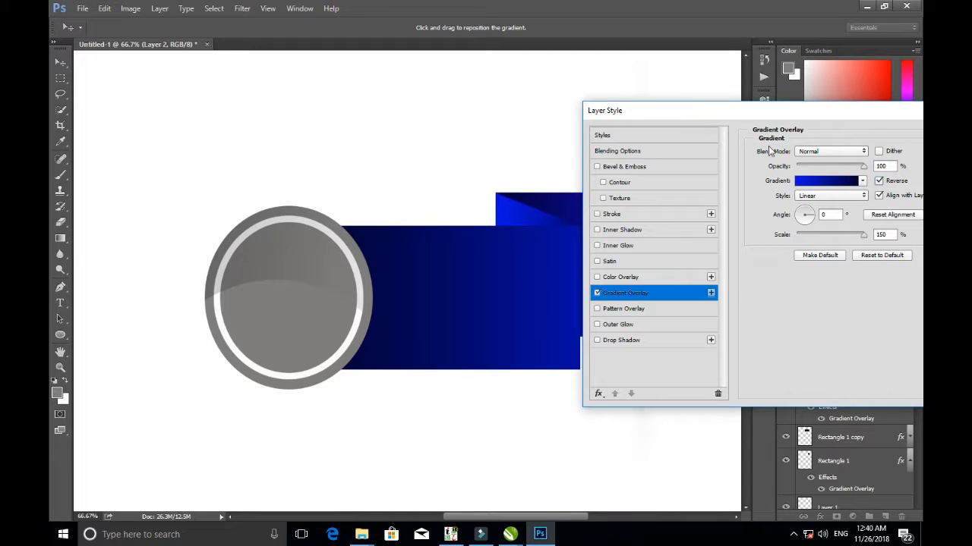
{"action": "mouse_move", "coordinate": [542, 221]}
{"action": "left_mouse_down"}
{"action": "mouse_move", "coordinate": [515, 215]}
{"action": "mouse_move", "coordinate": [531, 222]}
{"action": "left_mouse_up"}
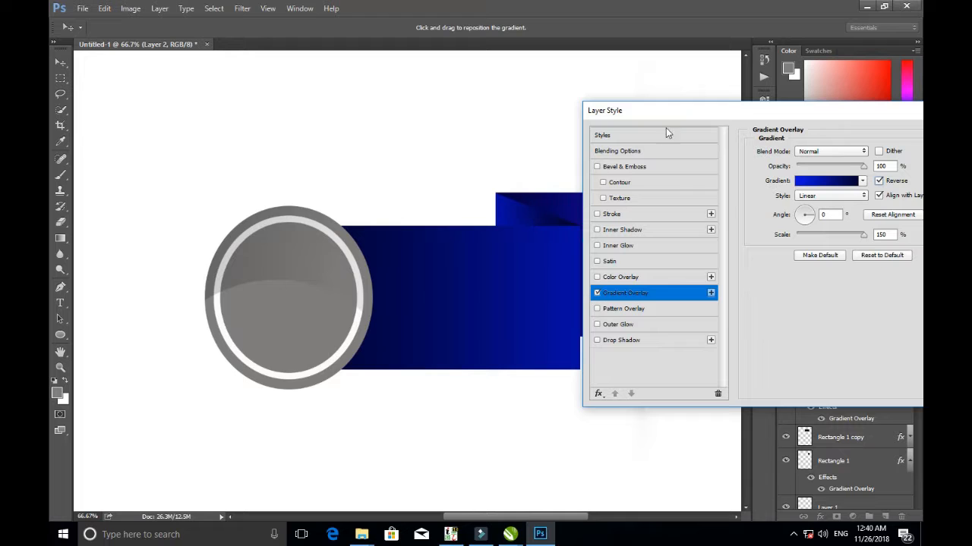
{"action": "left_click_drag", "start_coordinate": [696, 116], "coordinate": [572, 116]}
{"action": "left_click", "coordinate": [874, 128]}
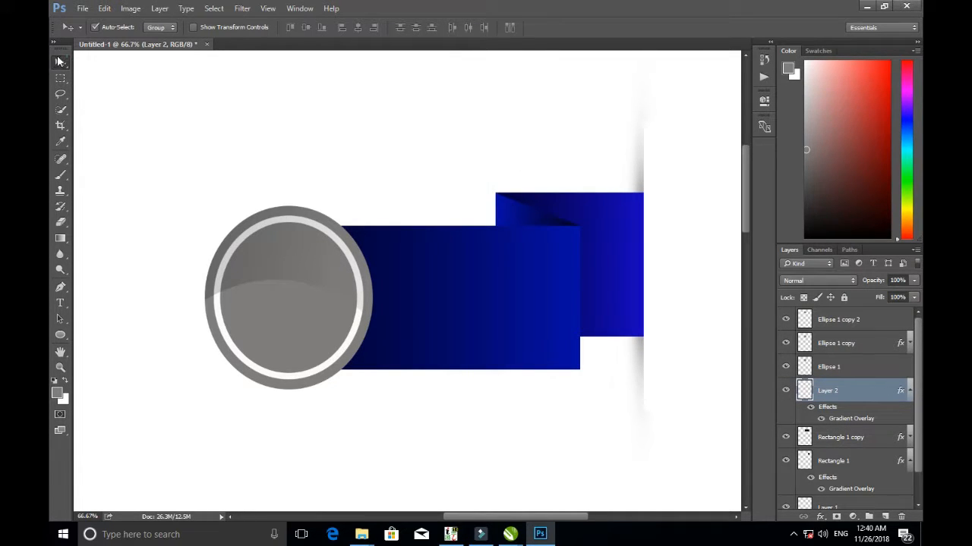
Apply a reversed linear blue Gradient Overlay at 150% scale to the outer circle, Ellipse 1.
{"action": "left_click", "coordinate": [440, 160]}
{"action": "left_click_drag", "start_coordinate": [406, 165], "coordinate": [466, 106]}
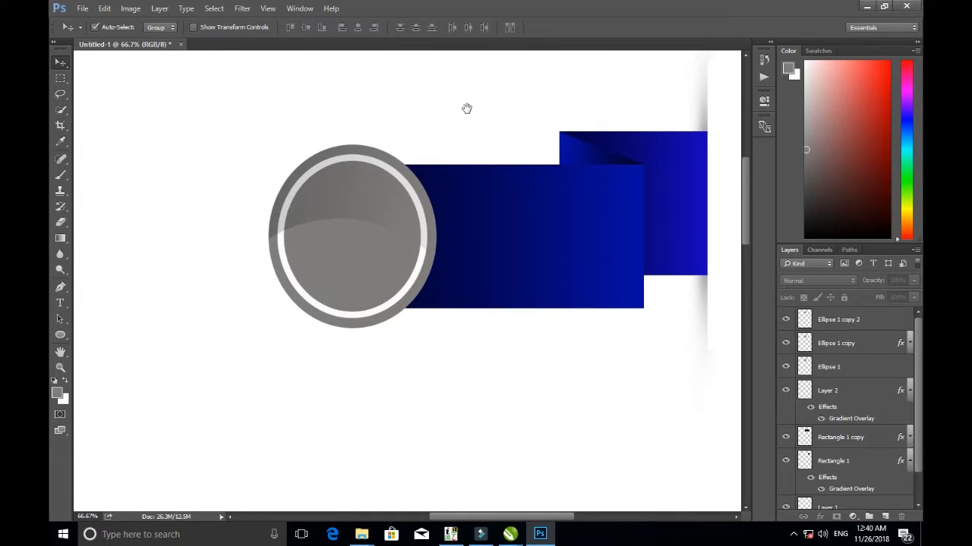
{"action": "left_click", "coordinate": [377, 323]}
{"action": "left_click", "coordinate": [821, 518]}
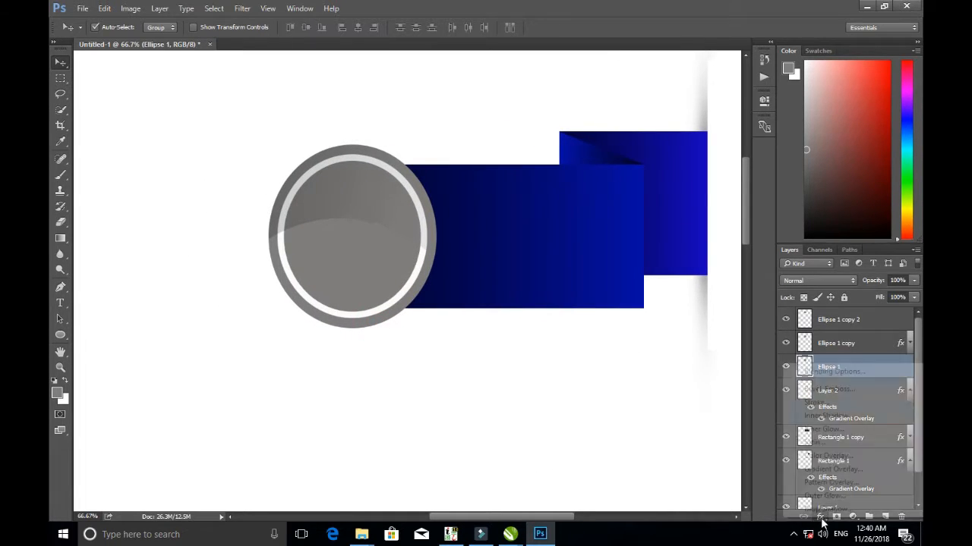
{"action": "left_click", "coordinate": [835, 469]}
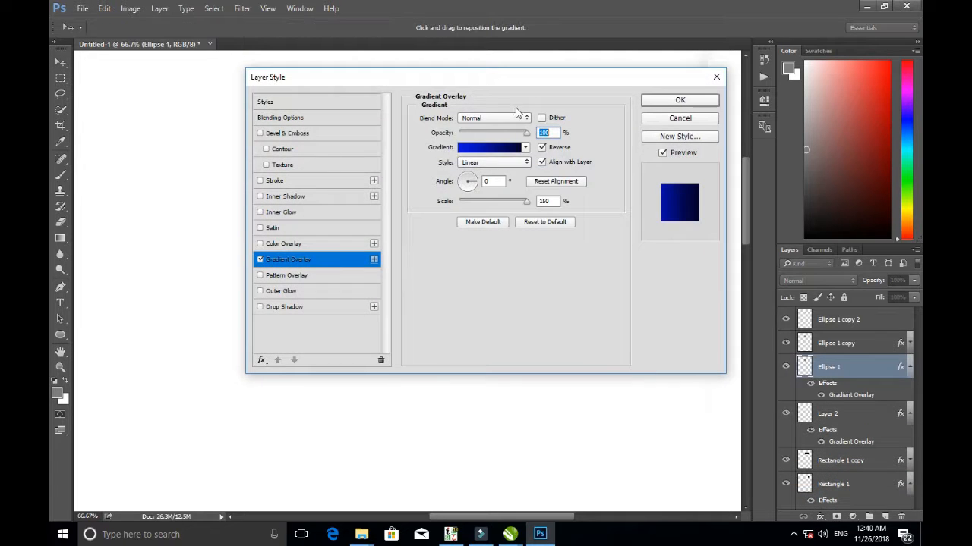
{"action": "left_click_drag", "start_coordinate": [455, 73], "coordinate": [751, 125]}
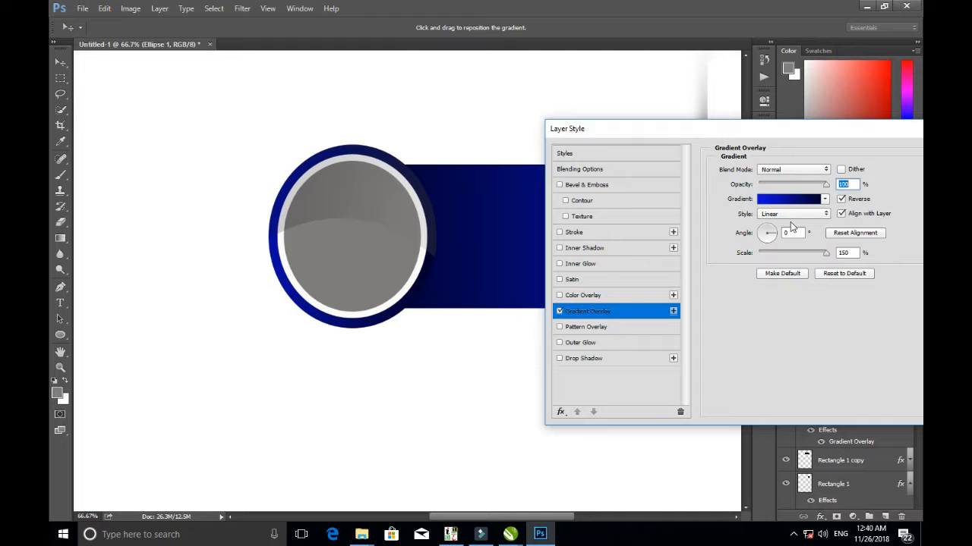
{"action": "left_click_drag", "start_coordinate": [824, 130], "coordinate": [718, 122]}
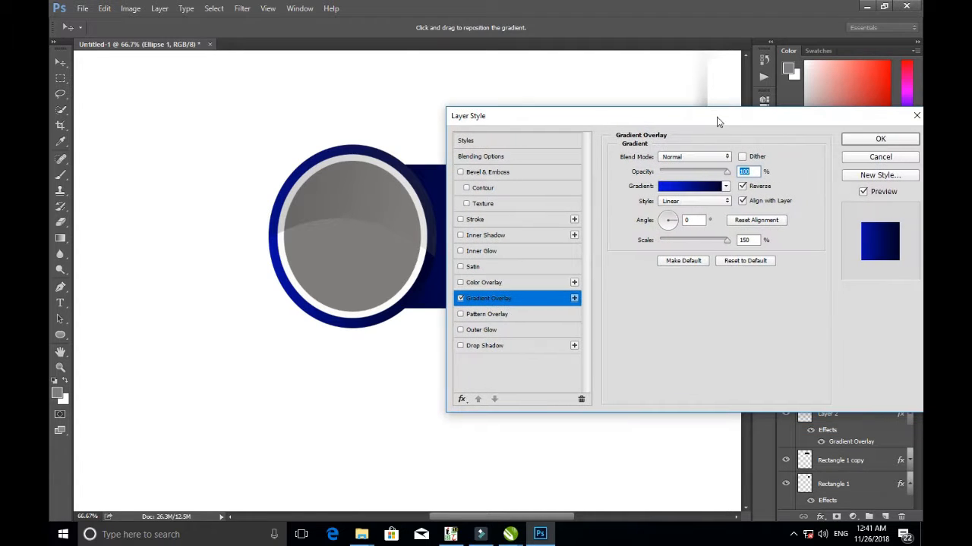
{"action": "left_click", "coordinate": [887, 142]}
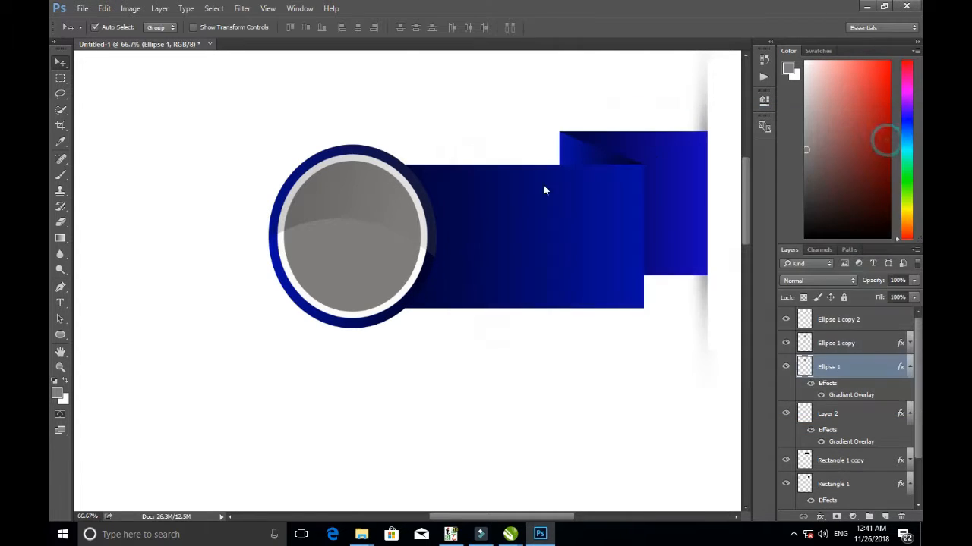
Add a Gradient Overlay to the inner circle, Ellipse 1 copy.
{"action": "left_click", "coordinate": [392, 265]}
{"action": "left_click", "coordinate": [820, 515]}
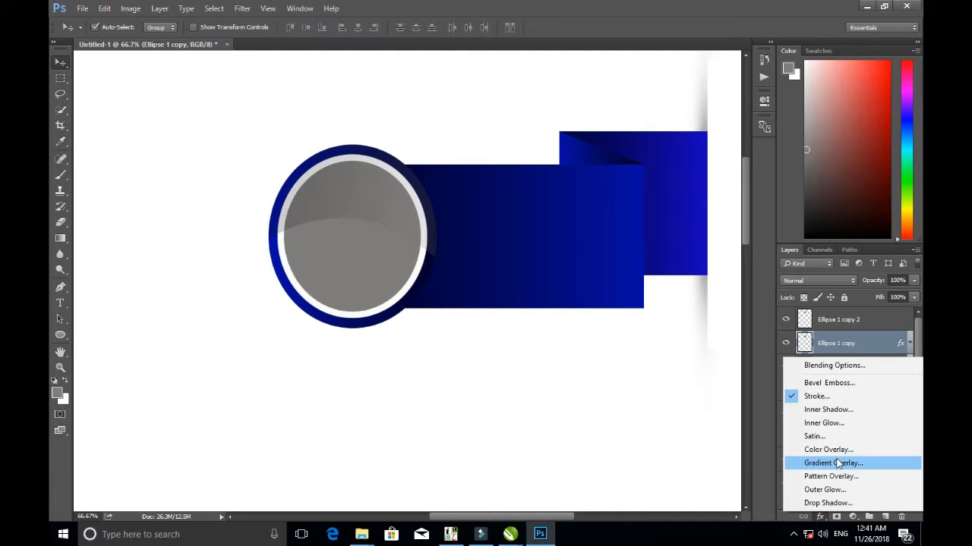
{"action": "left_click", "coordinate": [838, 463]}
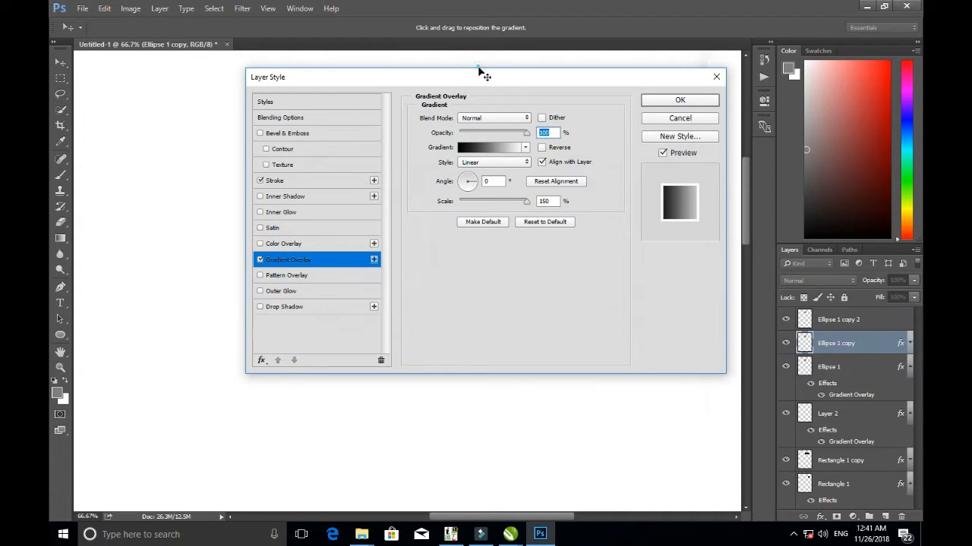
{"action": "left_click_drag", "start_coordinate": [453, 85], "coordinate": [873, 126]}
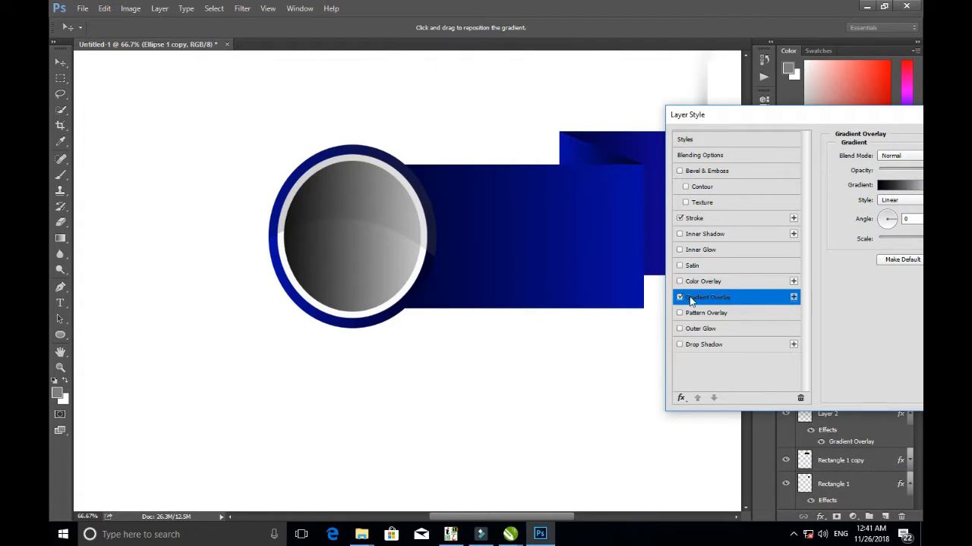
Set the start colour of the inner circle's gradient to very dark navy blue.
{"action": "left_click", "coordinate": [887, 185]}
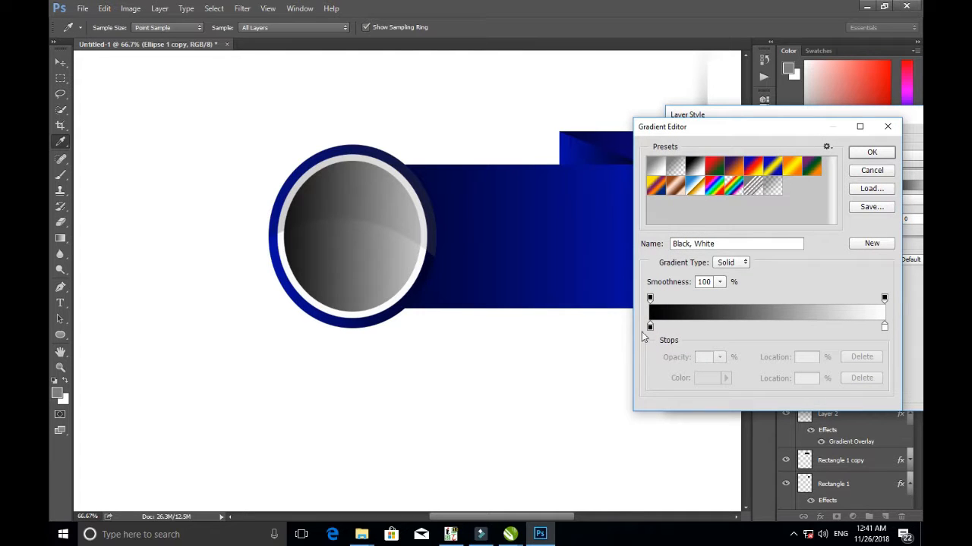
{"action": "double_click", "coordinate": [650, 327]}
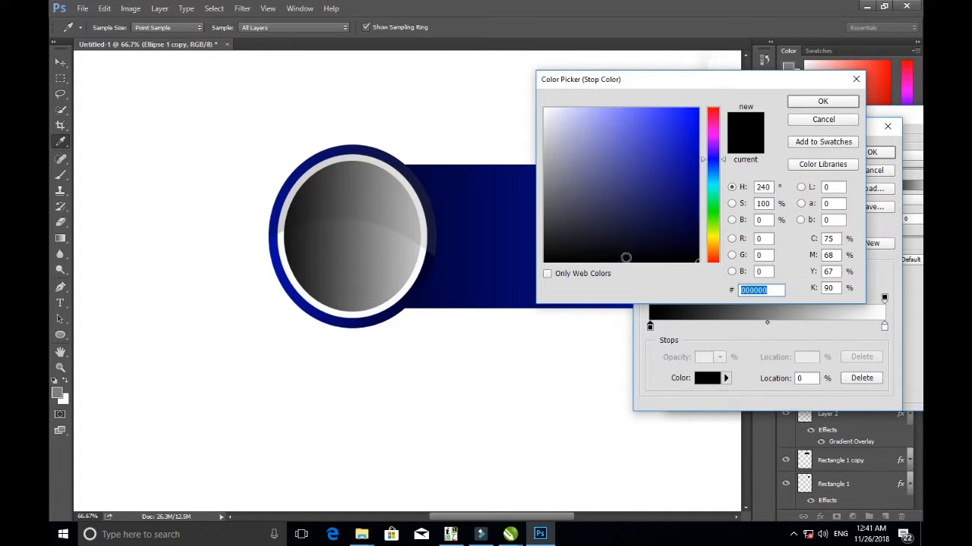
{"action": "left_click_drag", "start_coordinate": [669, 234], "coordinate": [690, 233]}
{"action": "left_click", "coordinate": [822, 101]}
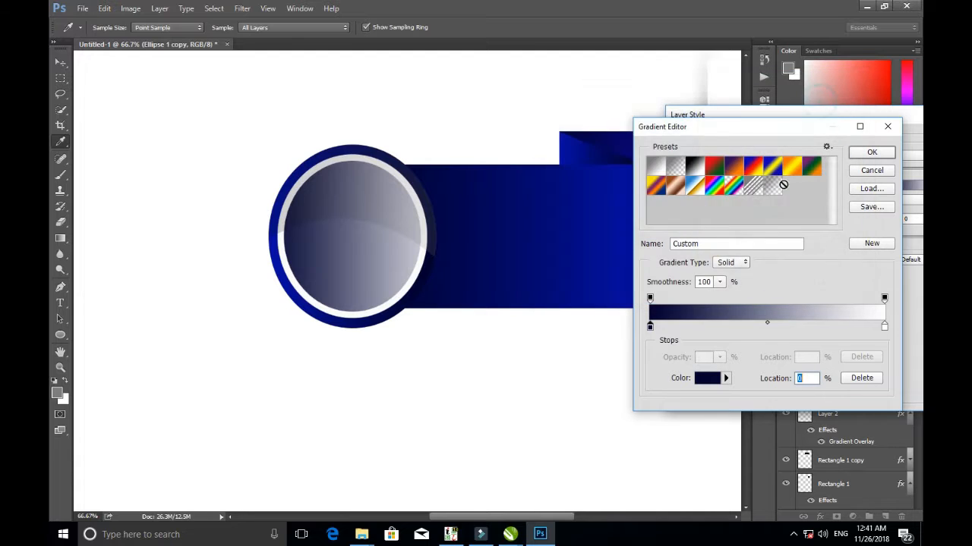
Set the end colour of the inner circle's gradient to bright blue 040ae2 and accept the gradient.
{"action": "double_click", "coordinate": [884, 328]}
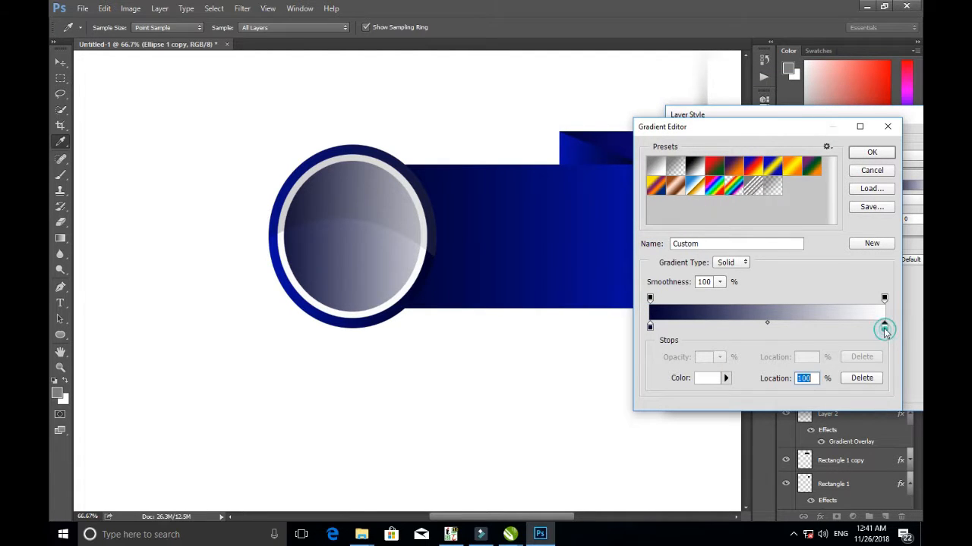
{"action": "left_click", "coordinate": [718, 161]}
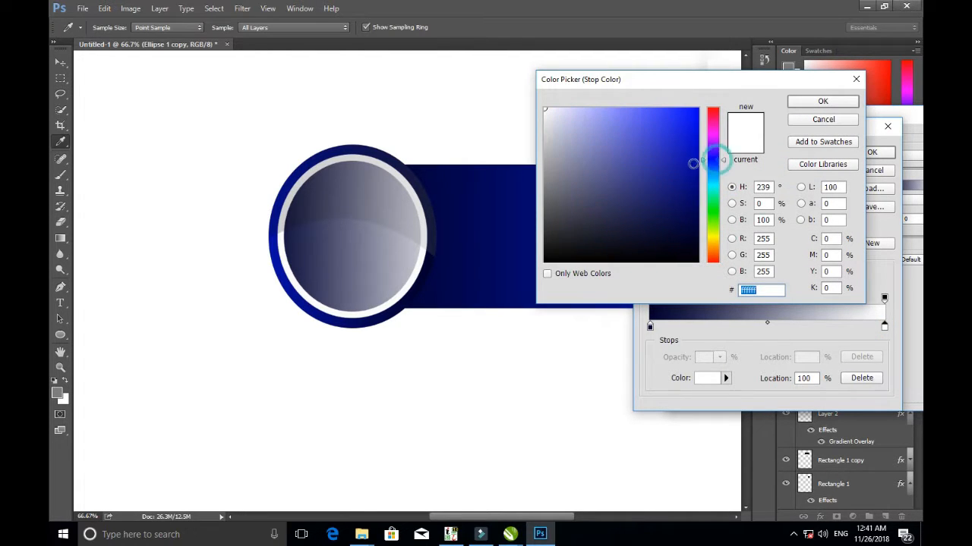
{"action": "mouse_move", "coordinate": [699, 157]}
{"action": "left_mouse_down"}
{"action": "mouse_move", "coordinate": [689, 159]}
{"action": "mouse_move", "coordinate": [695, 125]}
{"action": "left_mouse_up"}
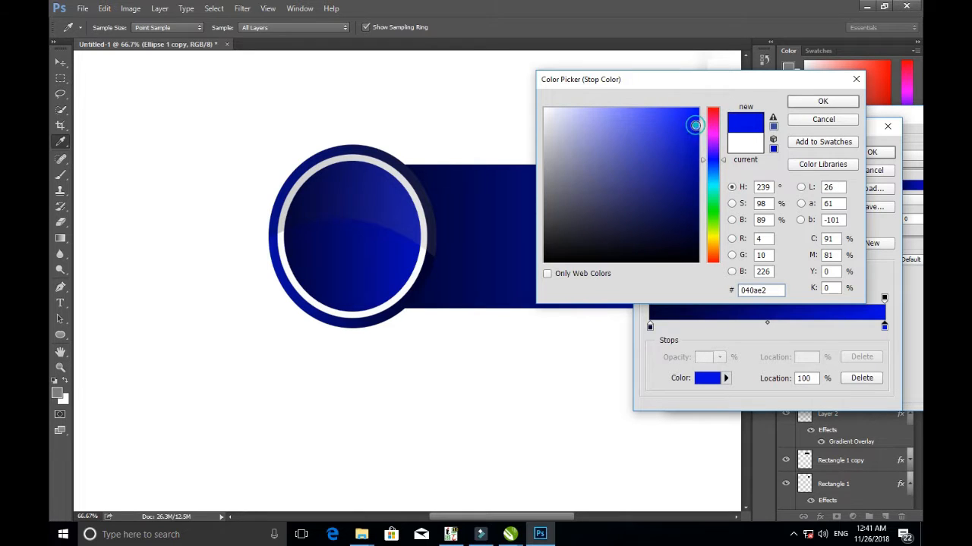
{"action": "left_click", "coordinate": [803, 102]}
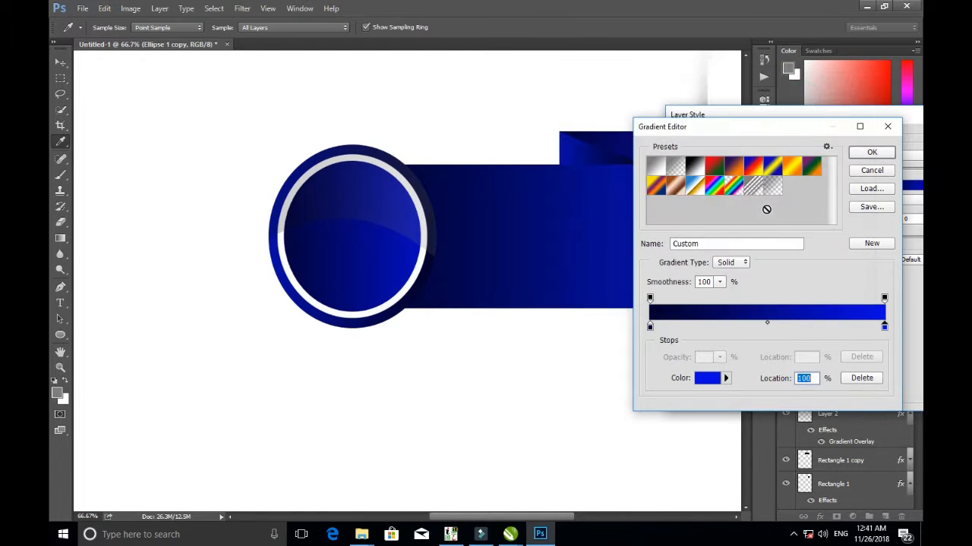
{"action": "left_click", "coordinate": [870, 154]}
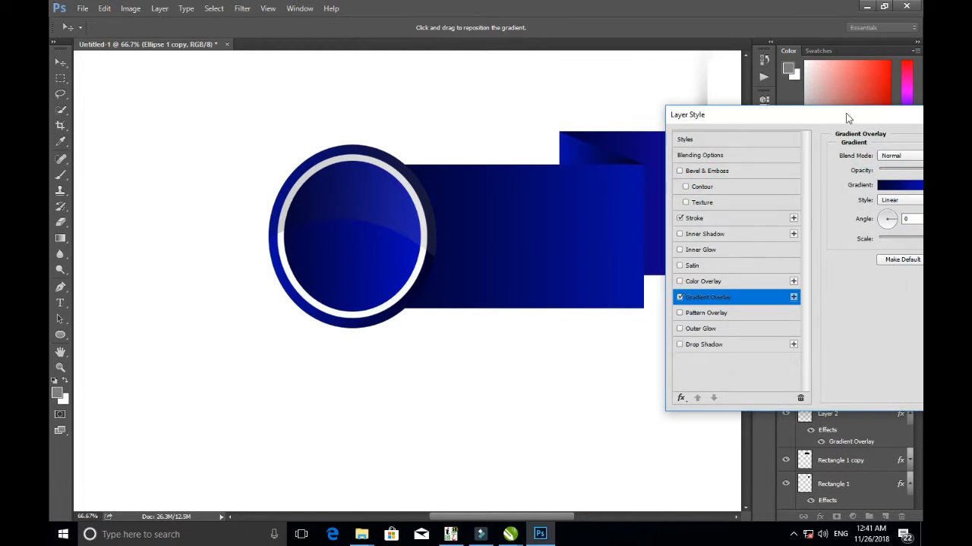
Change the inner circle's gradient style to Radial and reverse its direction.
{"action": "left_click_drag", "start_coordinate": [847, 118], "coordinate": [656, 88]}
{"action": "left_click", "coordinate": [730, 170]}
{"action": "left_click", "coordinate": [727, 182]}
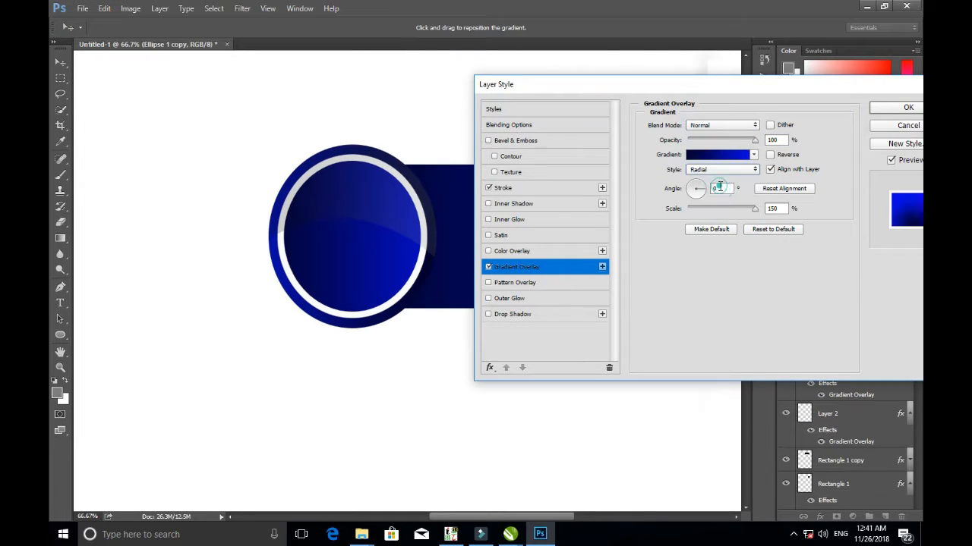
{"action": "left_click", "coordinate": [770, 155]}
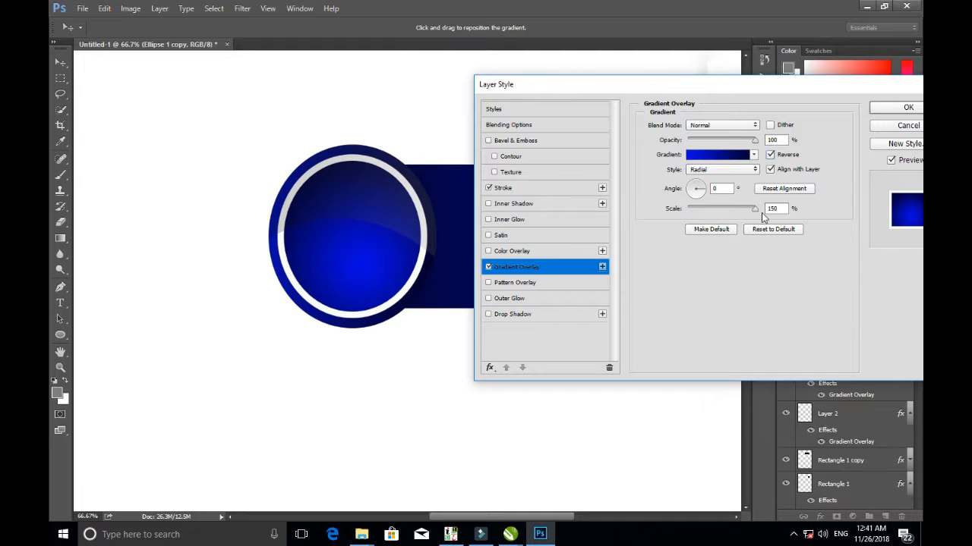
Reduce the radial gradient's scale to about 99% and move its bright glow near the centre of the inner circle.
{"action": "left_click_drag", "start_coordinate": [762, 218], "coordinate": [744, 216]}
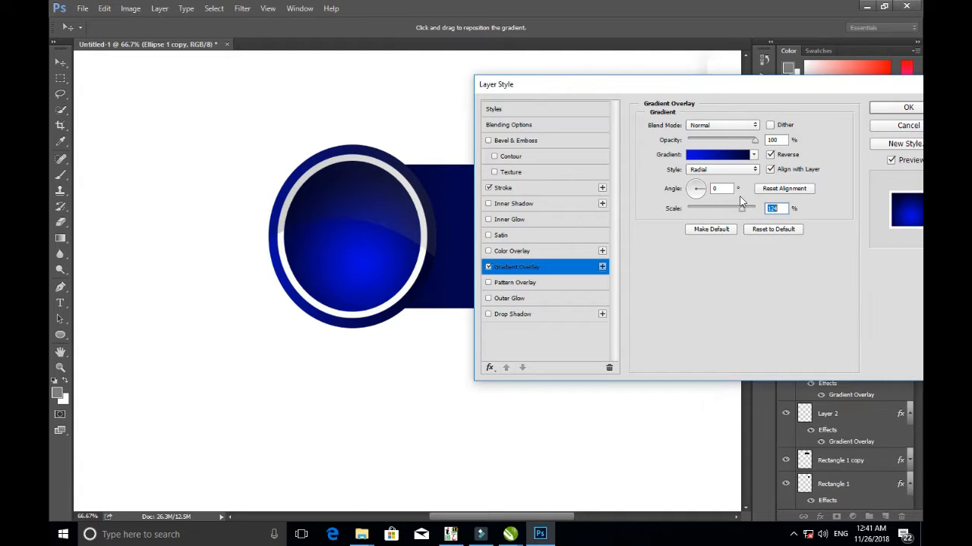
{"action": "mouse_move", "coordinate": [754, 142]}
{"action": "left_mouse_down"}
{"action": "mouse_move", "coordinate": [738, 144]}
{"action": "mouse_move", "coordinate": [772, 144]}
{"action": "left_mouse_up"}
{"action": "left_click_drag", "start_coordinate": [381, 257], "coordinate": [366, 240]}
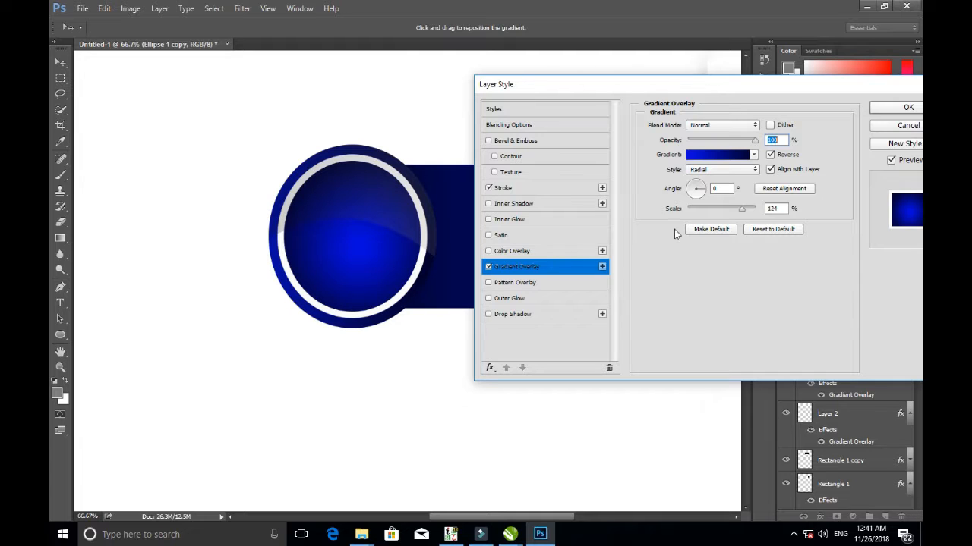
{"action": "left_click_drag", "start_coordinate": [744, 209], "coordinate": [713, 215]}
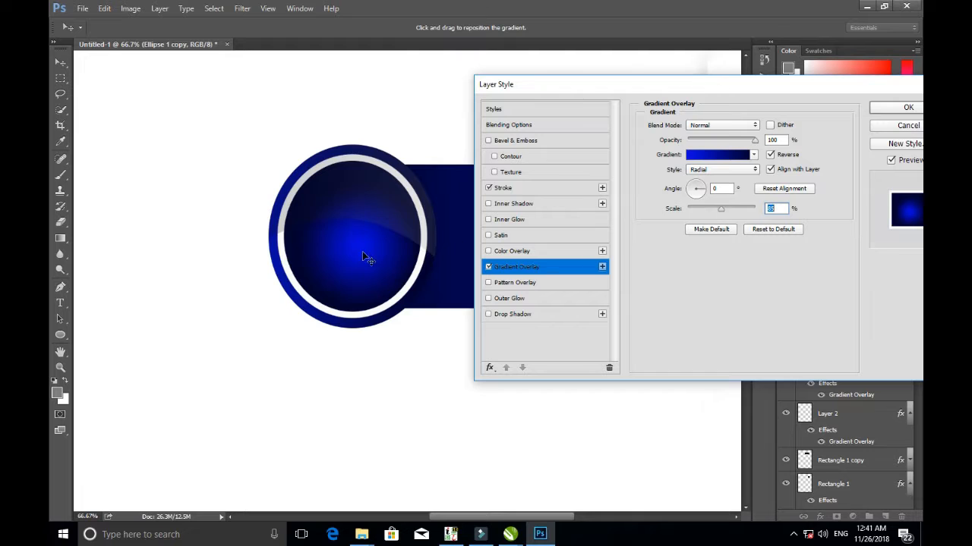
{"action": "left_click_drag", "start_coordinate": [352, 242], "coordinate": [348, 238]}
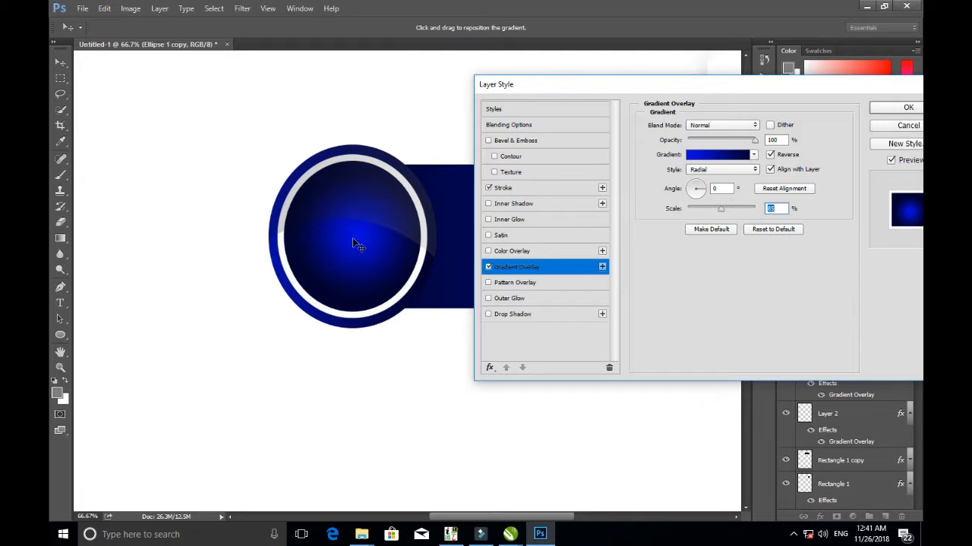
{"action": "left_click_drag", "start_coordinate": [721, 213], "coordinate": [728, 212]}
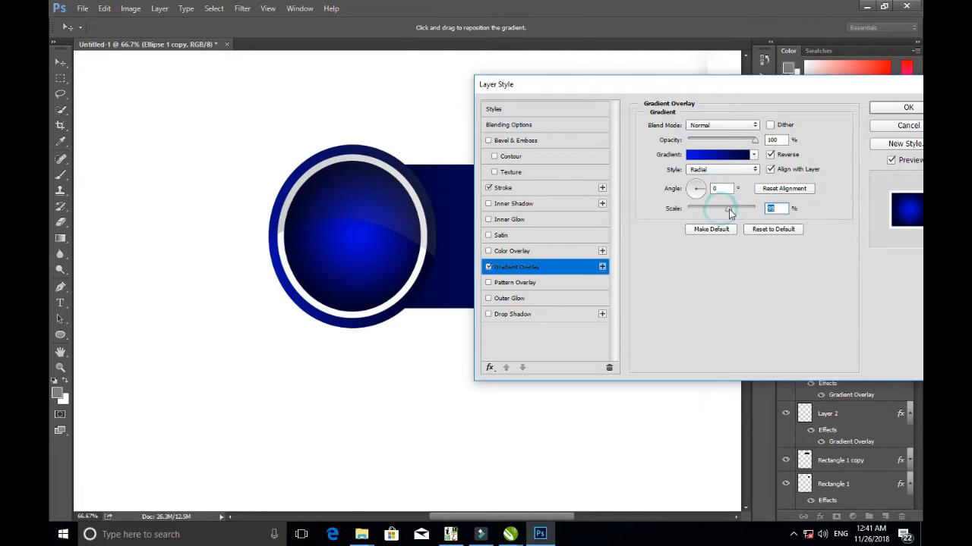
Accept the inner circle's gradient, and set the glossy highlight layer's blend mode to Soft Light with 79% opacity.
{"action": "left_click", "coordinate": [907, 108]}
{"action": "key", "text": "ctrl+j"}
{"action": "left_click", "coordinate": [815, 282]}
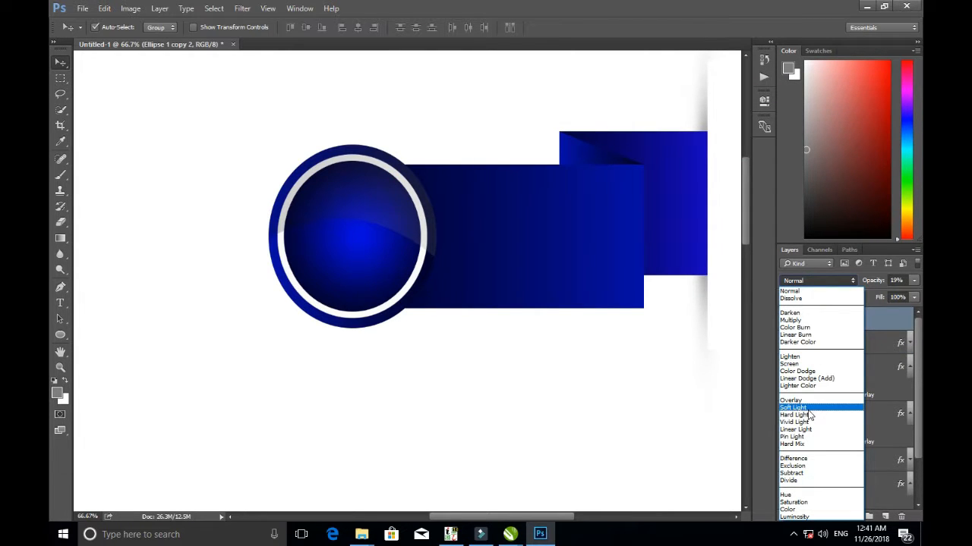
{"action": "left_click", "coordinate": [807, 410]}
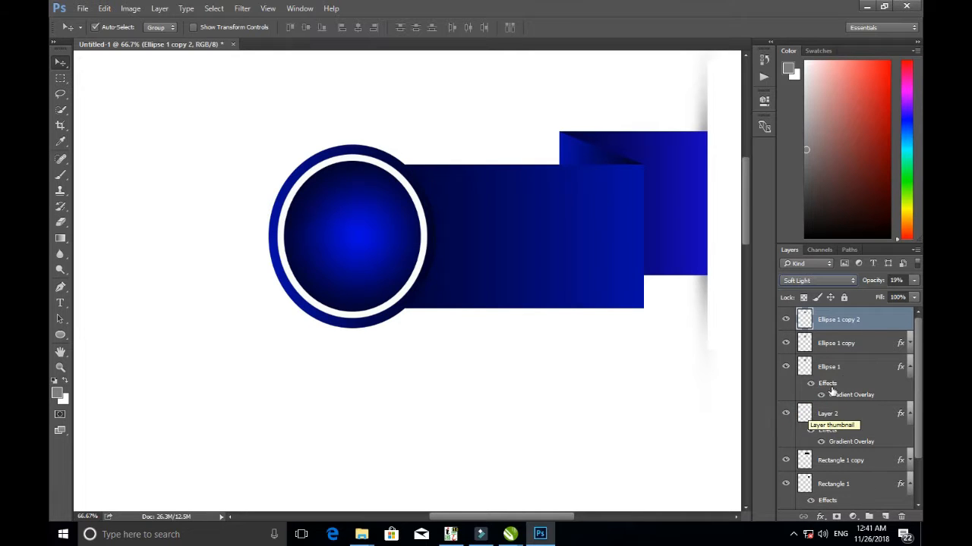
{"action": "left_click", "coordinate": [915, 283]}
{"action": "left_click_drag", "start_coordinate": [867, 296], "coordinate": [902, 297]}
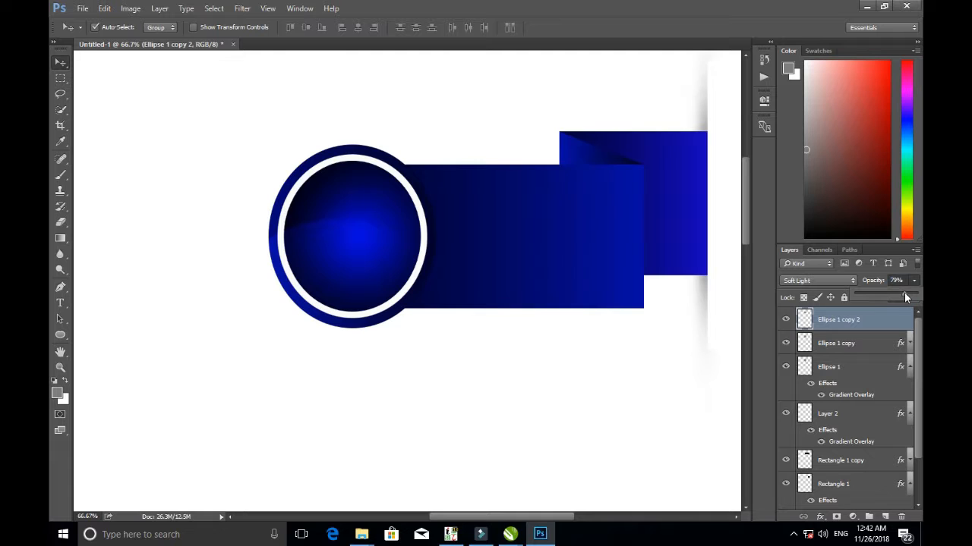
{"action": "left_click", "coordinate": [60, 65]}
{"action": "left_click", "coordinate": [244, 374]}
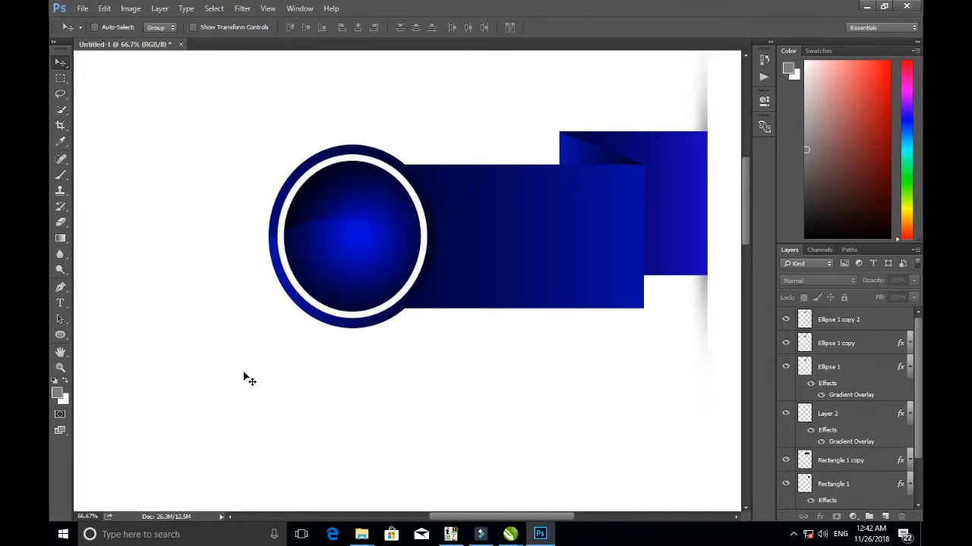
{"action": "key", "text": "ctrl+minus"}
{"action": "key", "text": "ctrl+plus"}
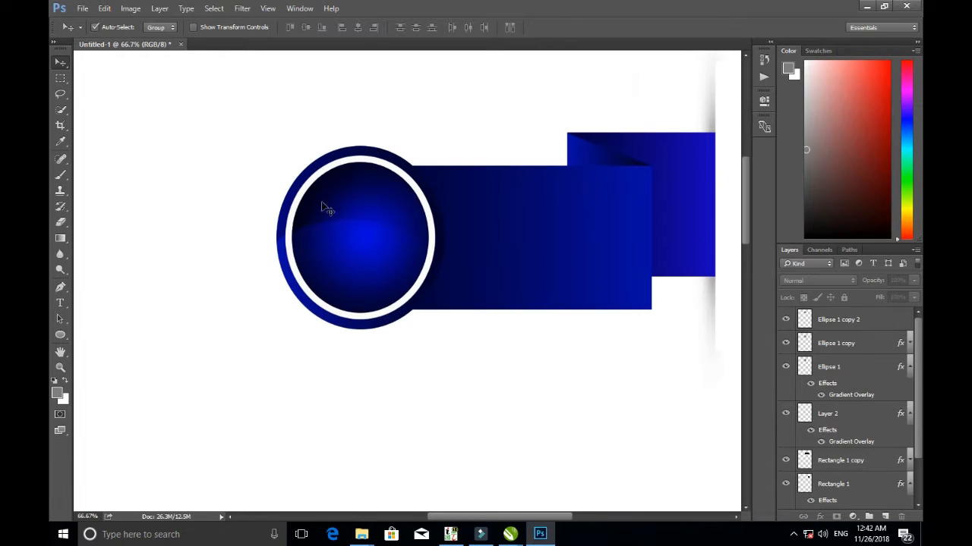
Add a Gradient Overlay to the glossy highlight layer using the Black, White preset.
{"action": "left_click", "coordinate": [354, 185], "text": "ctrl"}
{"action": "left_click", "coordinate": [802, 318]}
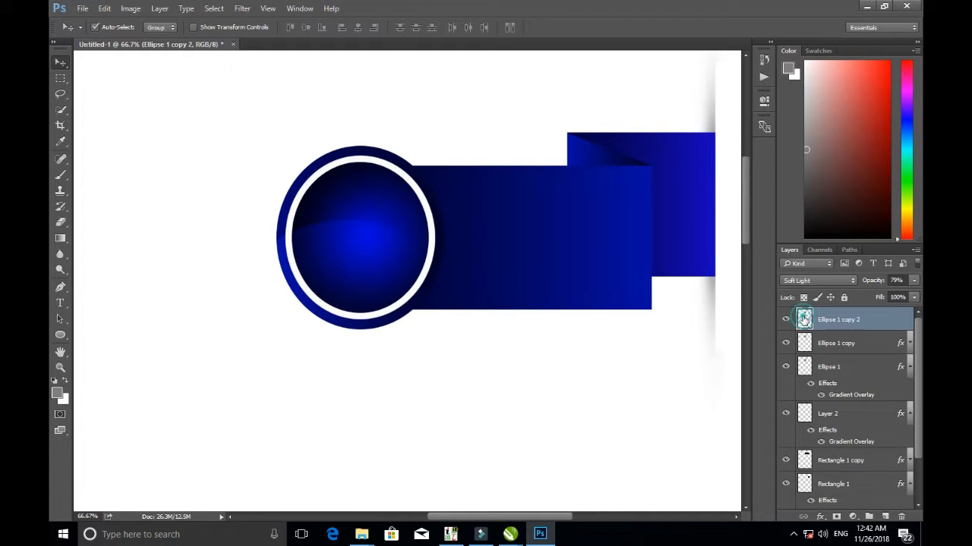
{"action": "left_click", "coordinate": [822, 517]}
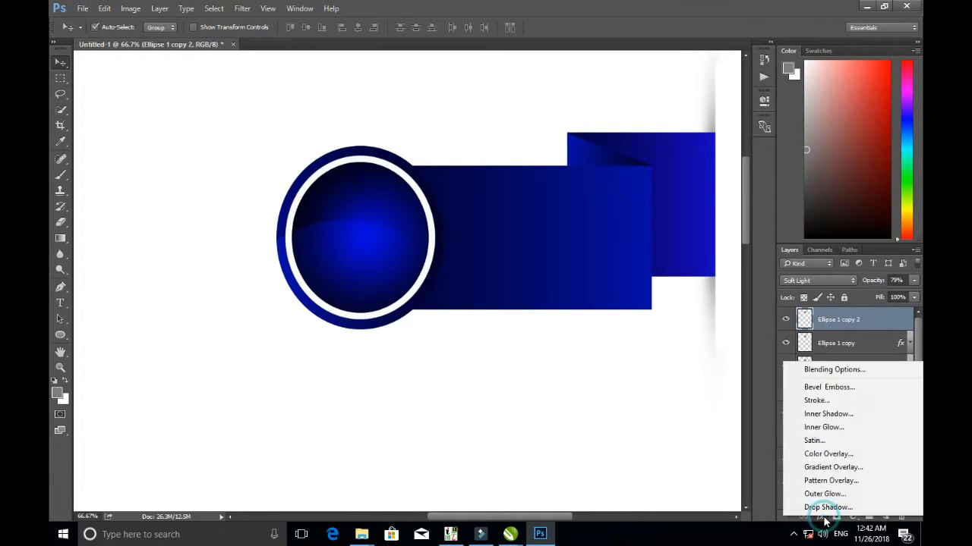
{"action": "left_click", "coordinate": [830, 471]}
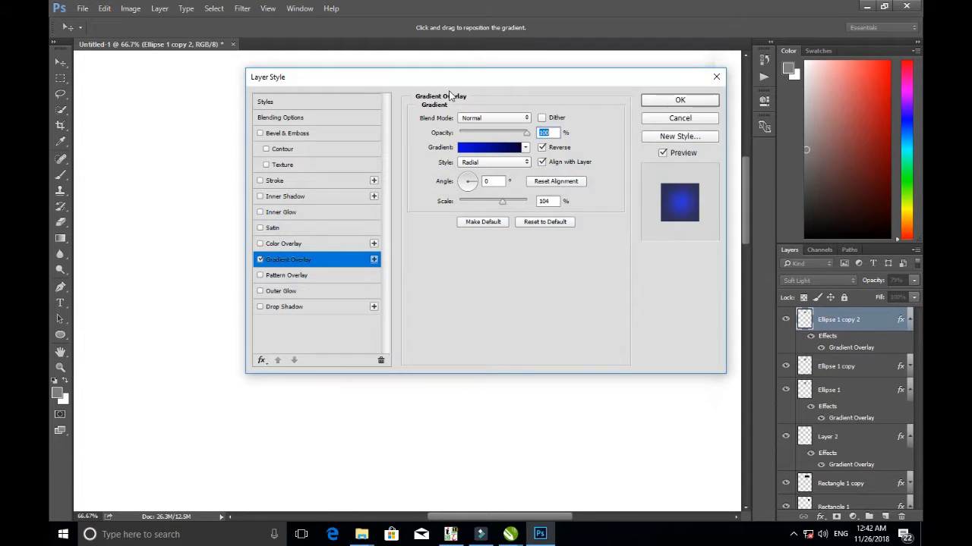
{"action": "left_click_drag", "start_coordinate": [429, 73], "coordinate": [724, 106]}
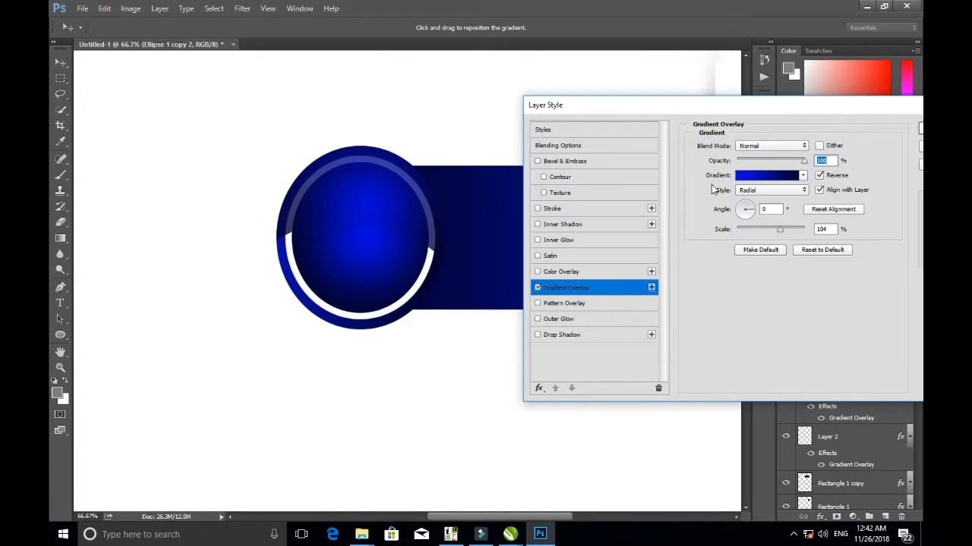
{"action": "left_click", "coordinate": [768, 178]}
{"action": "left_click", "coordinate": [695, 167]}
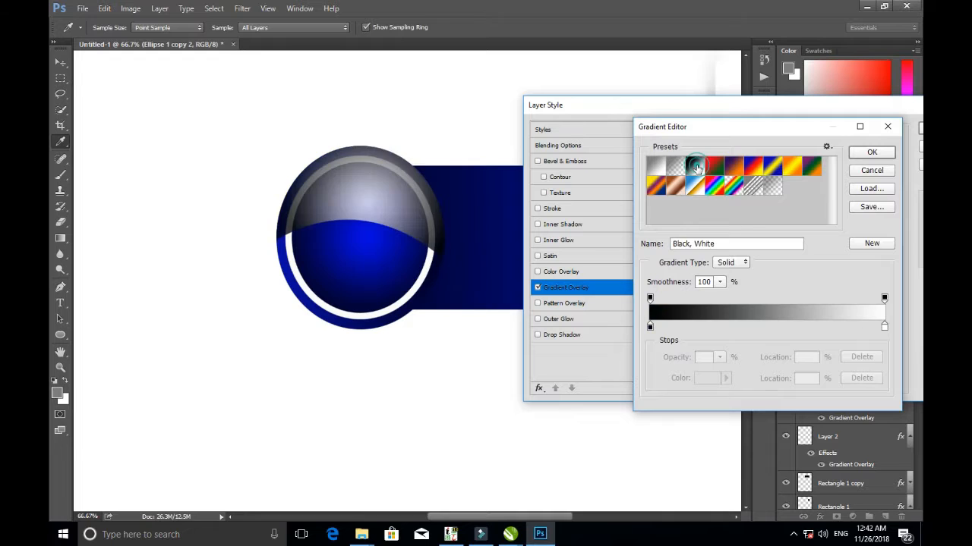
{"action": "left_click", "coordinate": [871, 152]}
Change the highlight's gradient style to Linear and accept the layer style.
{"action": "left_click_drag", "start_coordinate": [847, 108], "coordinate": [787, 106]}
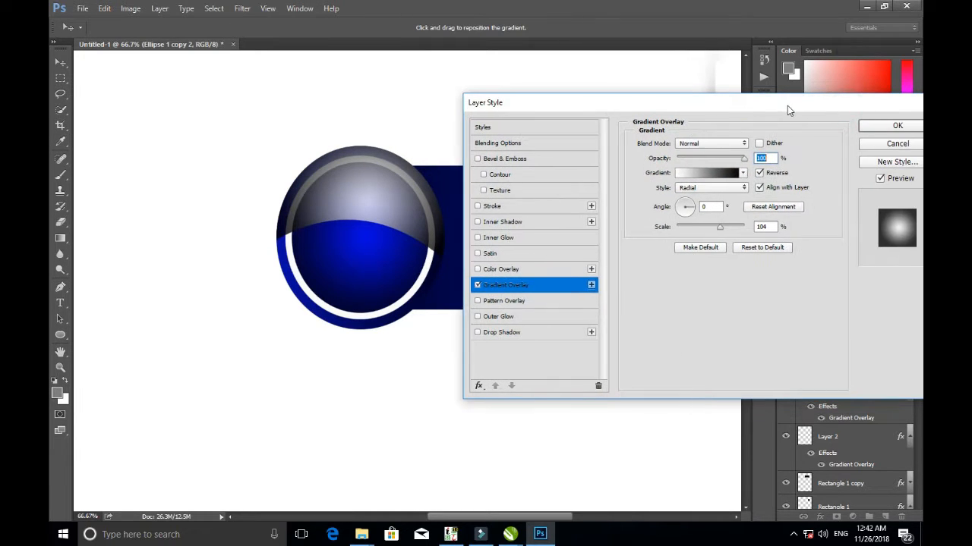
{"action": "left_click", "coordinate": [725, 189]}
{"action": "left_click", "coordinate": [710, 191]}
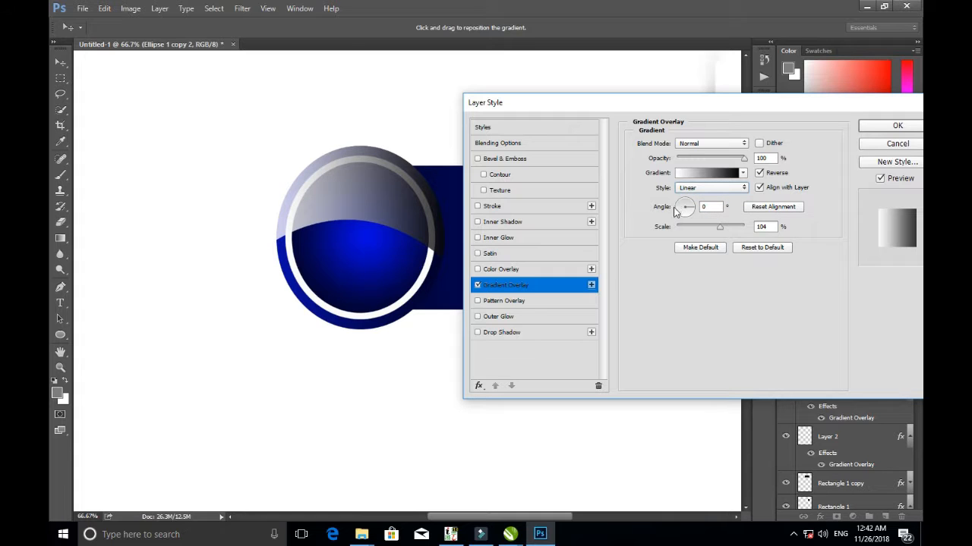
{"action": "left_click", "coordinate": [894, 127]}
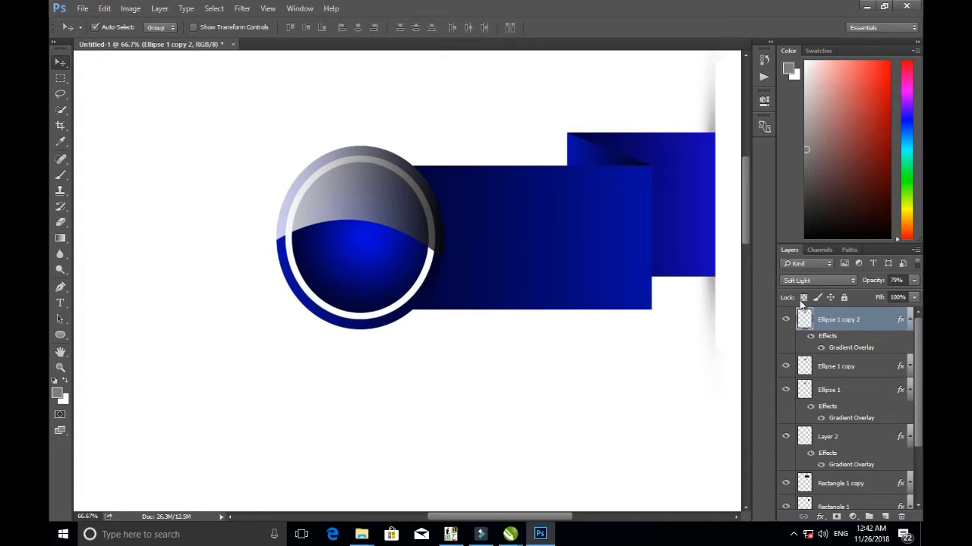
Lower the glossy highlight layer's opacity to 19% and set its blend mode to Lighten.
{"action": "left_click", "coordinate": [914, 282]}
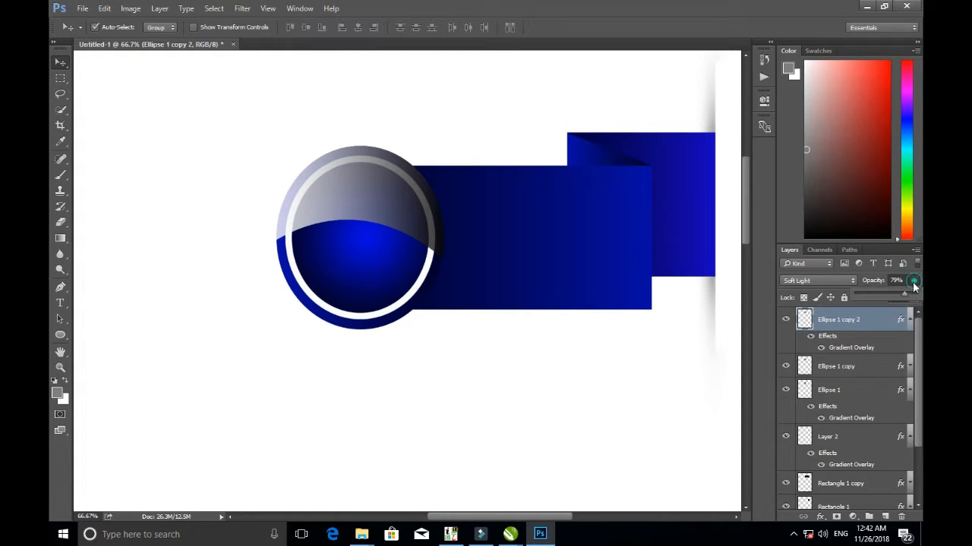
{"action": "left_click_drag", "start_coordinate": [889, 296], "coordinate": [868, 297]}
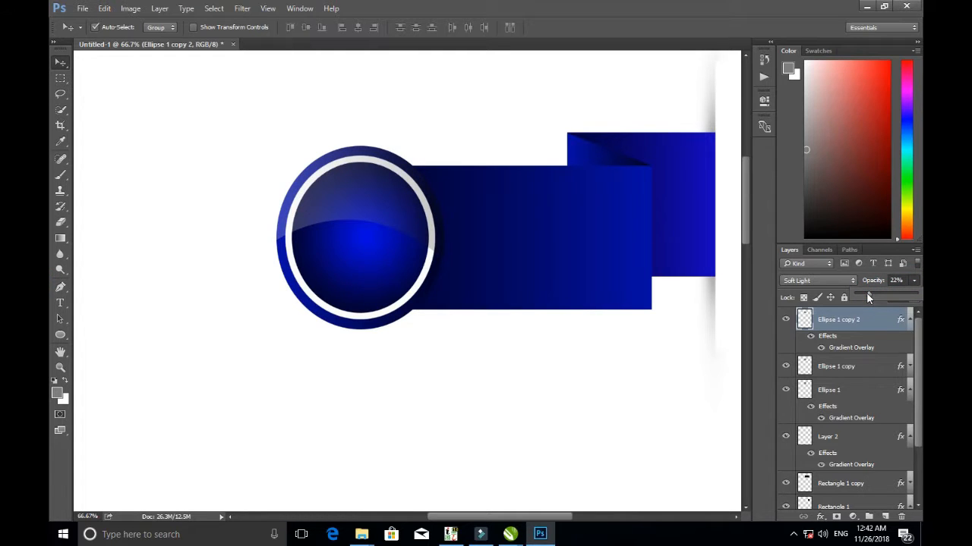
{"action": "left_click", "coordinate": [865, 294]}
{"action": "mouse_move", "coordinate": [870, 295]}
{"action": "left_mouse_down"}
{"action": "mouse_move", "coordinate": [877, 299]}
{"action": "mouse_move", "coordinate": [869, 303]}
{"action": "left_mouse_up"}
{"action": "left_click", "coordinate": [61, 64]}
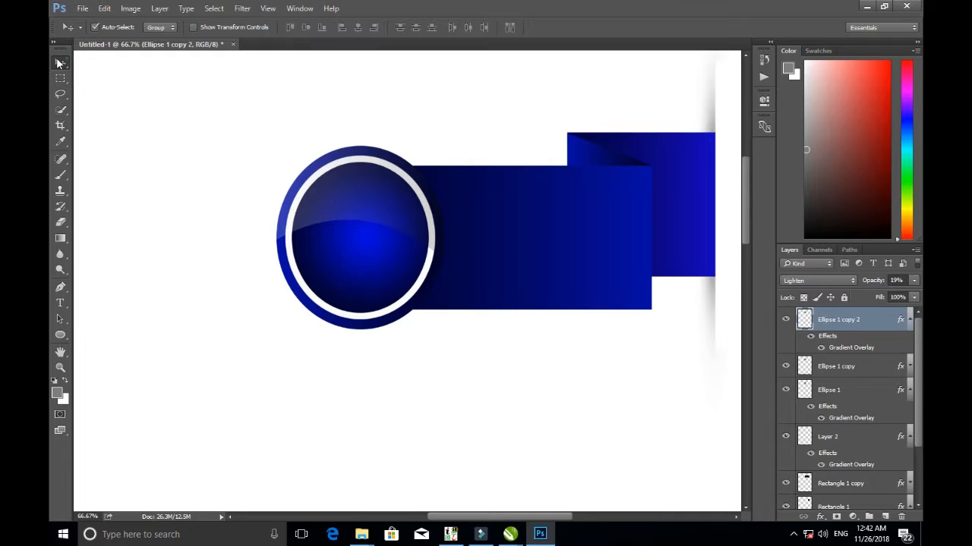
Collapse the effects lists of the ellipse, fold and rectangle layers.
{"action": "left_click", "coordinate": [908, 320]}
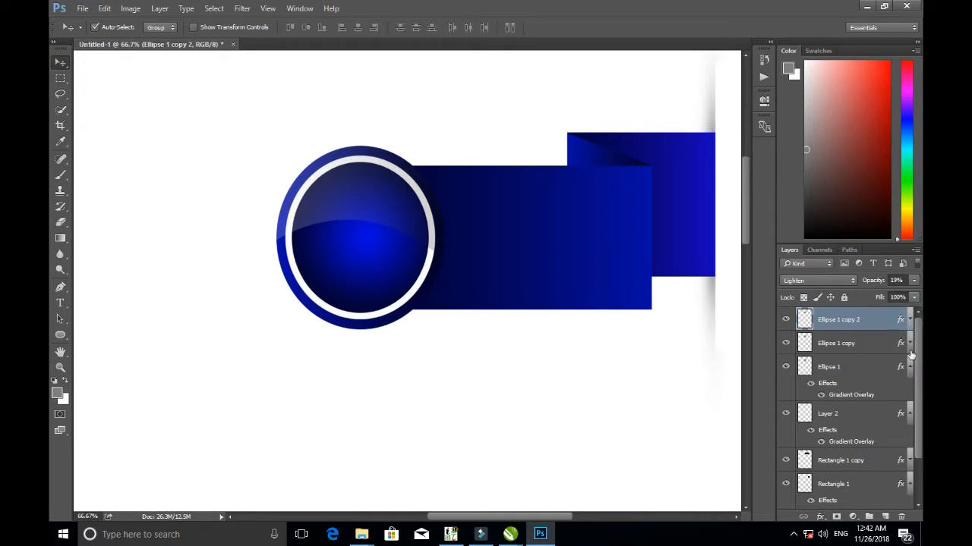
{"action": "left_click", "coordinate": [910, 343]}
{"action": "left_click", "coordinate": [910, 343]}
{"action": "left_click", "coordinate": [910, 417]}
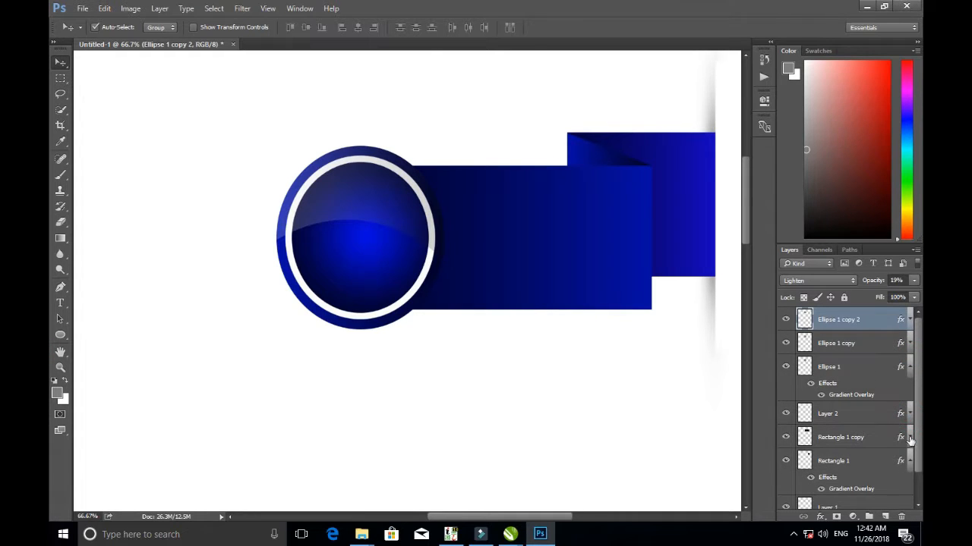
{"action": "left_click", "coordinate": [910, 366]}
{"action": "scroll", "coordinate": [914, 411], "scroll_direction": "down", "scroll_amount": 1}
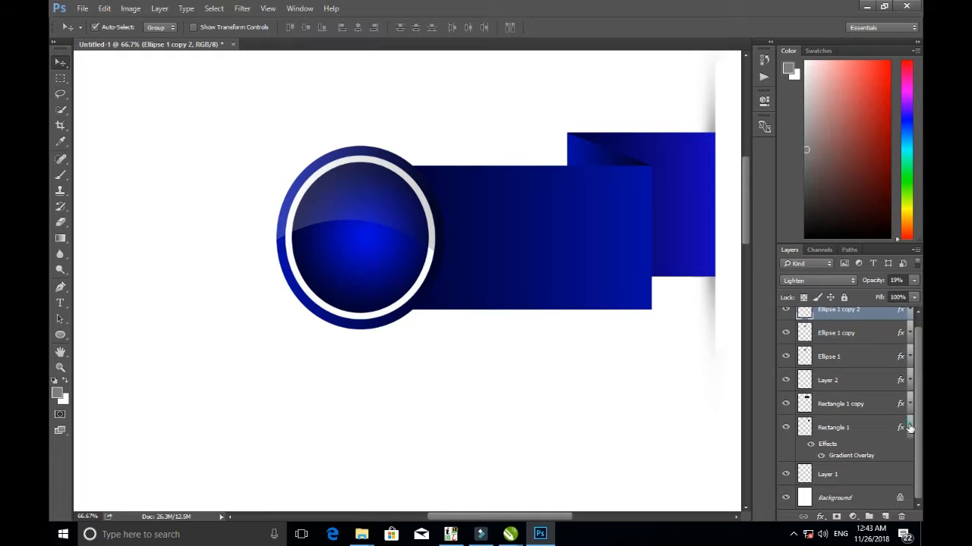
{"action": "left_click", "coordinate": [910, 427]}
{"action": "key", "text": "ctrl+minus"}
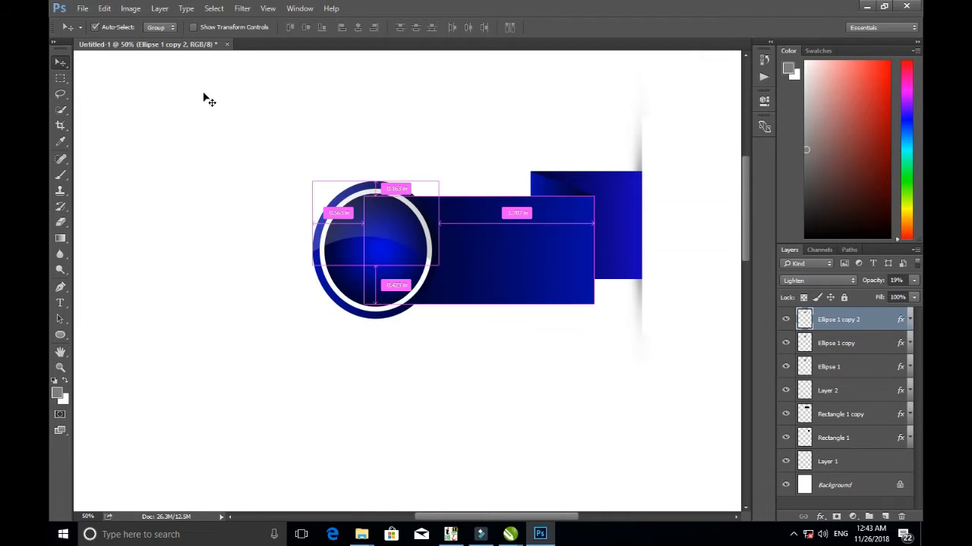
{"action": "left_click", "coordinate": [180, 199]}
{"action": "left_click", "coordinate": [473, 395]}
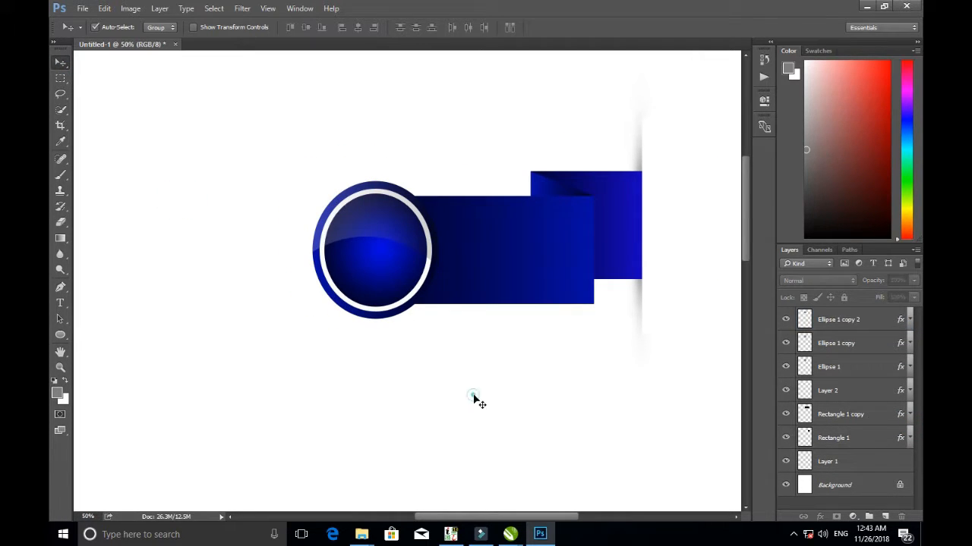
{"action": "left_click", "coordinate": [401, 435]}
{"action": "key", "text": "t"}
{"action": "left_click", "coordinate": [185, 370]}
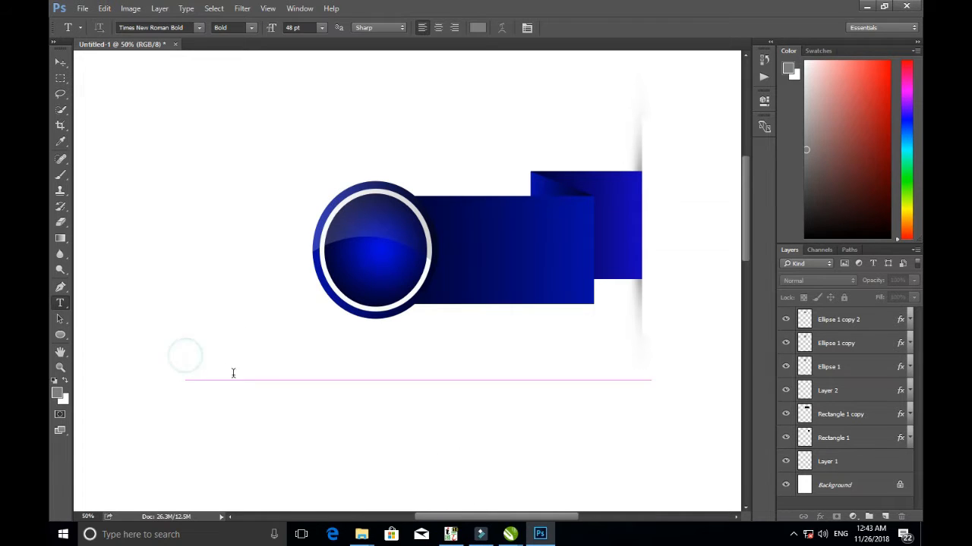
{"action": "left_click", "coordinate": [59, 63]}
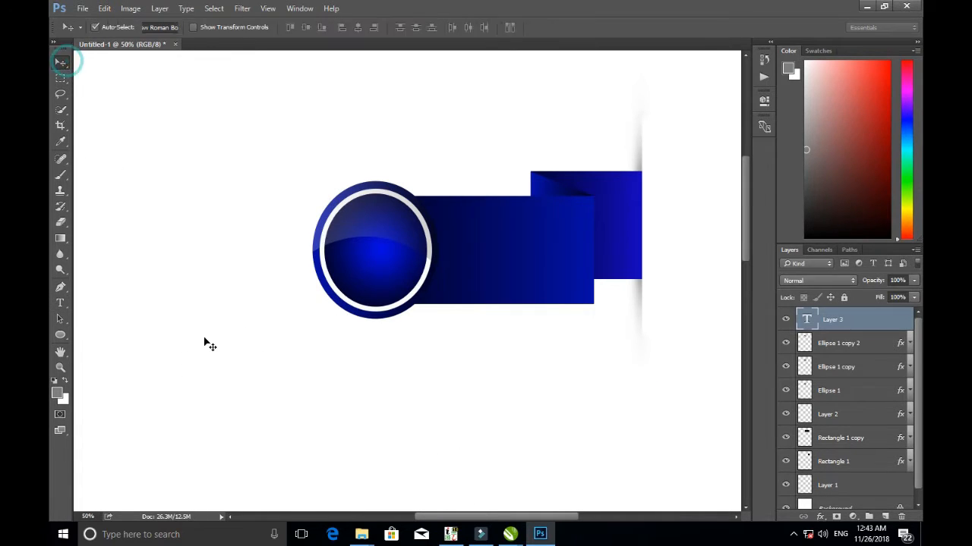
Draw a paragraph text box across the ribbon's front panel and leave it empty.
{"action": "key", "text": "t"}
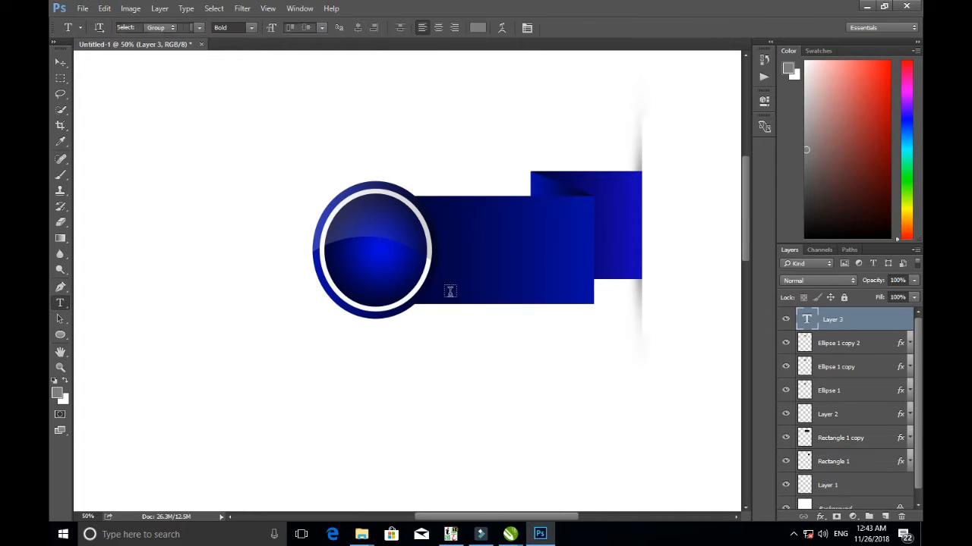
{"action": "left_click_drag", "start_coordinate": [444, 217], "coordinate": [586, 289]}
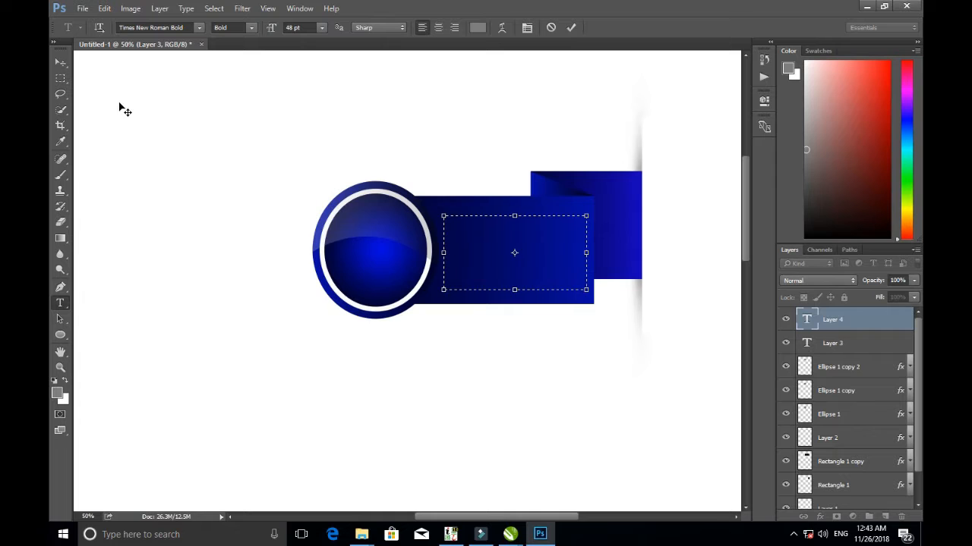
{"action": "left_click", "coordinate": [59, 63]}
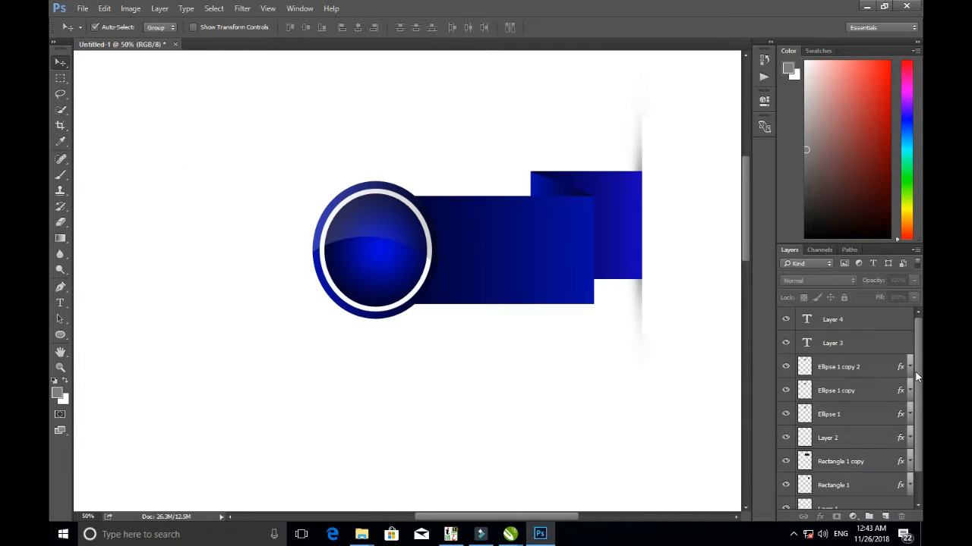
Select all the ribbon's layers together and move the design toward the upper right of the page.
{"action": "scroll", "coordinate": [917, 375], "scroll_direction": "down", "scroll_amount": 2}
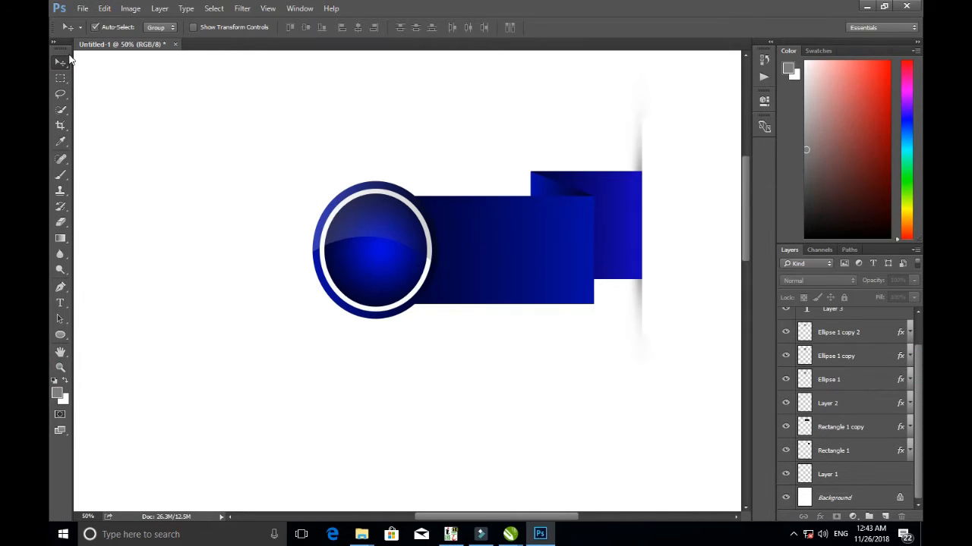
{"action": "left_click_drag", "start_coordinate": [707, 96], "coordinate": [217, 389]}
{"action": "key", "text": "ctrl+minus"}
{"action": "left_click_drag", "start_coordinate": [446, 274], "coordinate": [498, 273]}
{"action": "key", "text": "ctrl+z"}
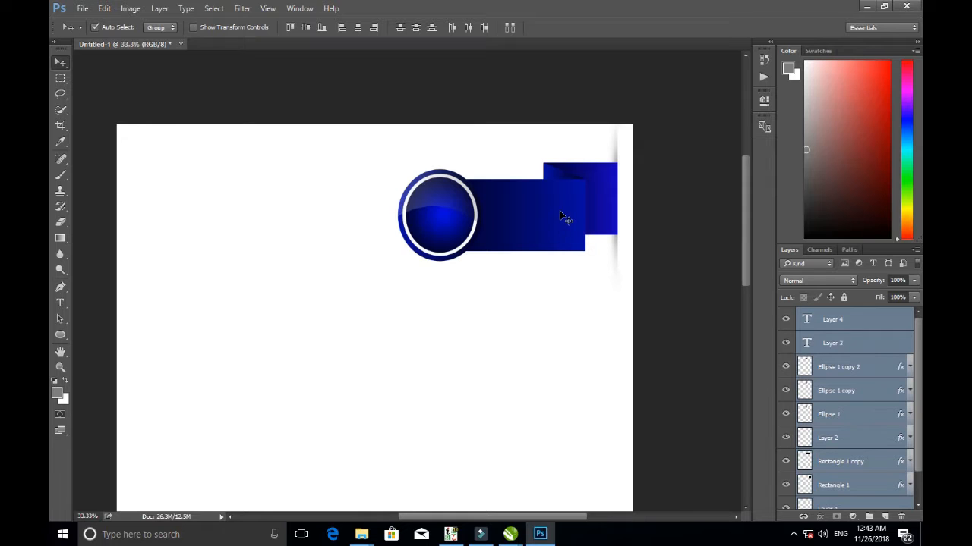
Duplicate the whole ribbon twice, stacking the copies below it with each one stepped further to the left.
{"action": "key", "text": "ctrl"}
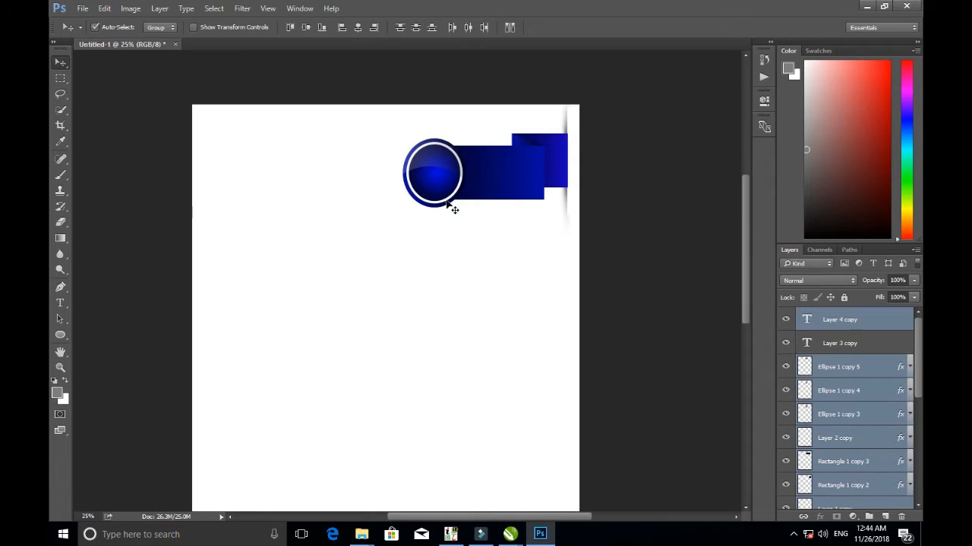
{"action": "key", "text": "ctrl"}
{"action": "left_click_drag", "start_coordinate": [478, 188], "coordinate": [485, 327]}
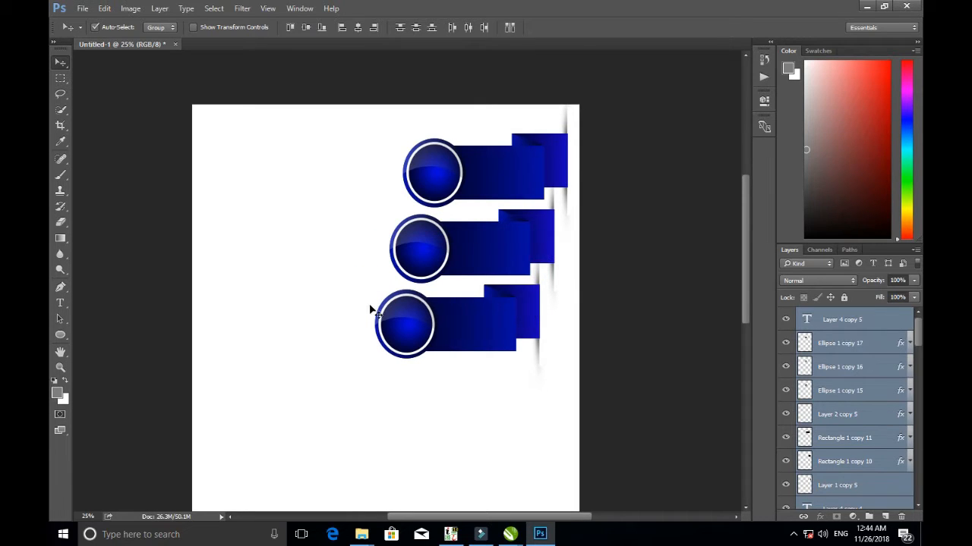
{"action": "key", "text": "Left"}
{"action": "left_click", "coordinate": [300, 238]}
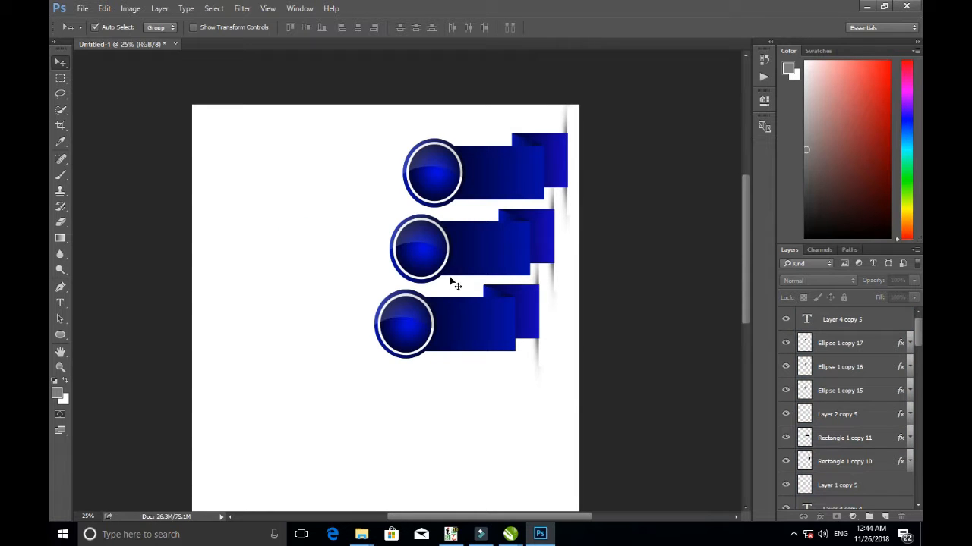
Set the start colour of the middle ribbon's rear panel gradient to very dark green.
{"action": "left_click", "coordinate": [540, 228]}
{"action": "left_click", "coordinate": [820, 517]}
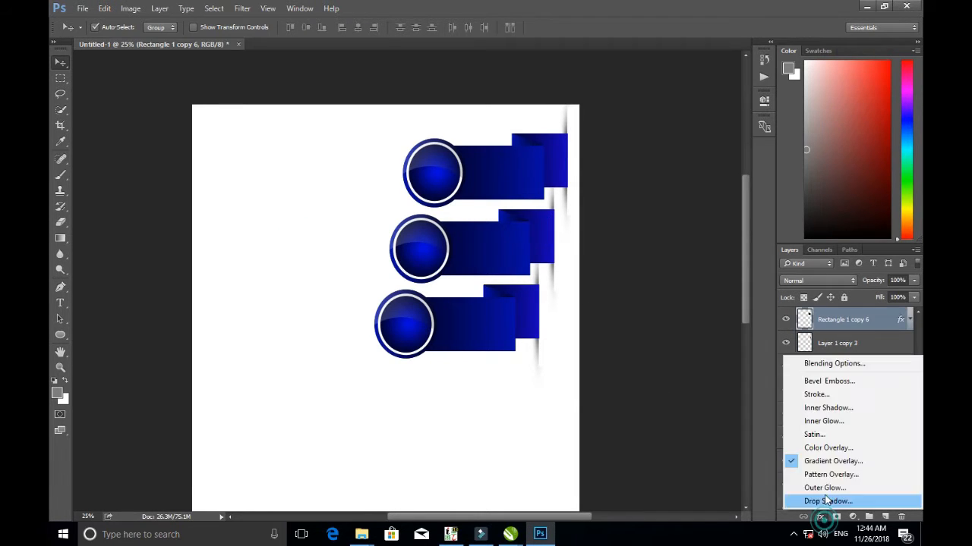
{"action": "left_click", "coordinate": [831, 461]}
{"action": "left_click_drag", "start_coordinate": [547, 79], "coordinate": [886, 120]}
{"action": "left_click", "coordinate": [824, 188]}
{"action": "double_click", "coordinate": [649, 328]}
{"action": "left_click", "coordinate": [714, 216]}
{"action": "left_click_drag", "start_coordinate": [697, 219], "coordinate": [692, 225]}
{"action": "left_click", "coordinate": [822, 100]}
Set the end colour of the middle ribbon's rear panel gradient to green 377203 and accept the layer style.
{"action": "left_click", "coordinate": [885, 328]}
{"action": "double_click", "coordinate": [884, 328]}
{"action": "left_click", "coordinate": [694, 186]}
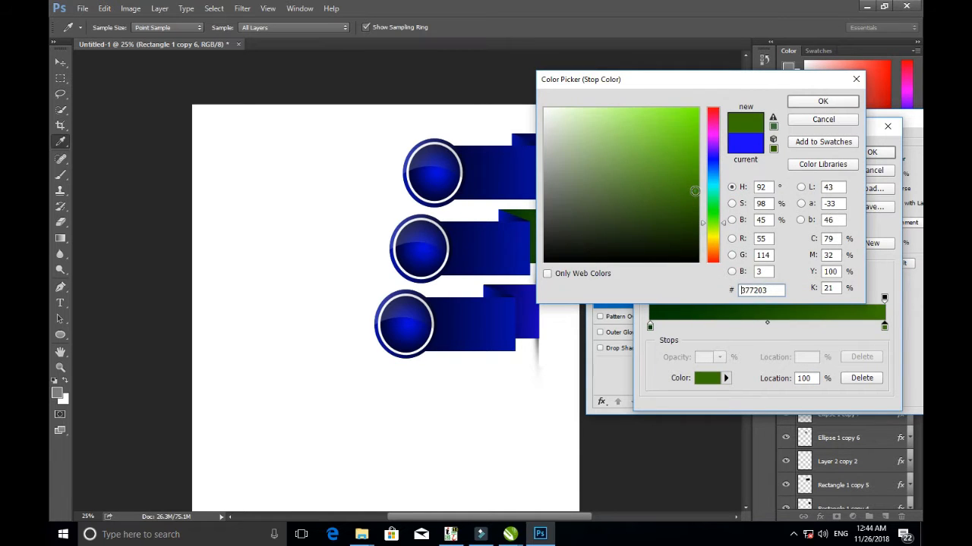
{"action": "left_click", "coordinate": [813, 100]}
{"action": "left_click", "coordinate": [872, 152]}
{"action": "left_click", "coordinate": [873, 132]}
Open the Gradient Overlay of the middle ribbon's front panel and save its blue gradient as a new preset.
{"action": "left_click", "coordinate": [835, 318]}
{"action": "left_click", "coordinate": [820, 517]}
{"action": "left_click", "coordinate": [831, 462]}
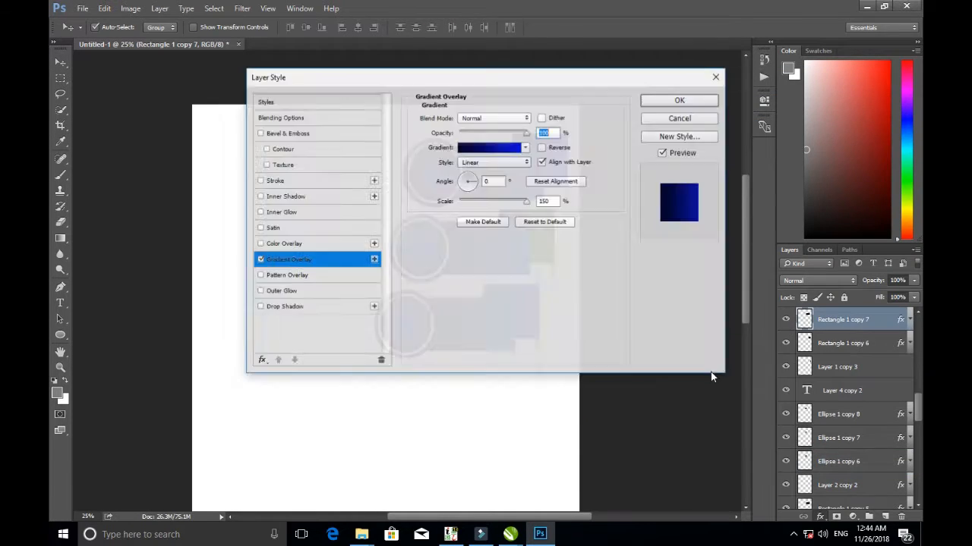
{"action": "left_click_drag", "start_coordinate": [466, 79], "coordinate": [885, 79]}
{"action": "left_click", "coordinate": [882, 148]}
{"action": "left_click", "coordinate": [880, 244]}
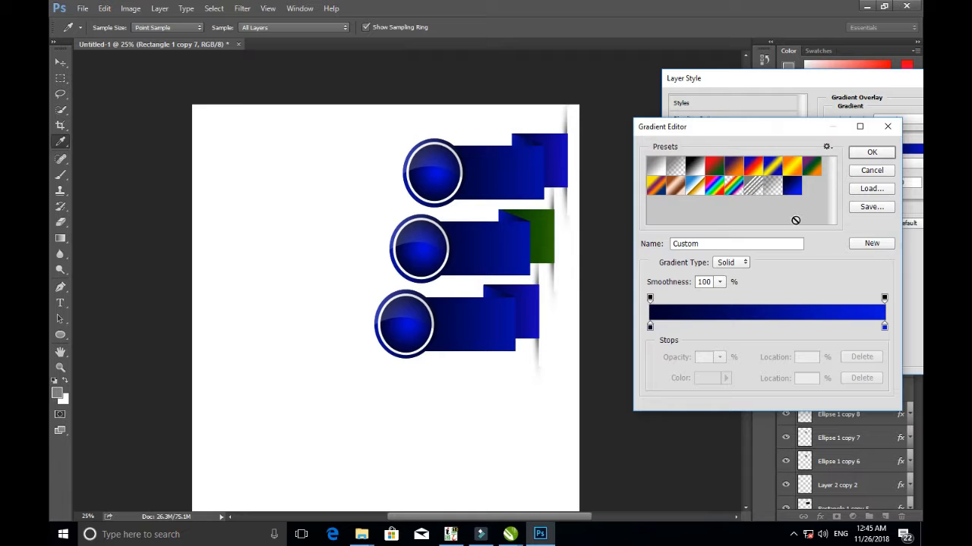
Set the start colour of the middle ribbon's front panel gradient to dark green 013303.
{"action": "left_click", "coordinate": [649, 328]}
{"action": "double_click", "coordinate": [649, 328]}
{"action": "left_click", "coordinate": [713, 210]}
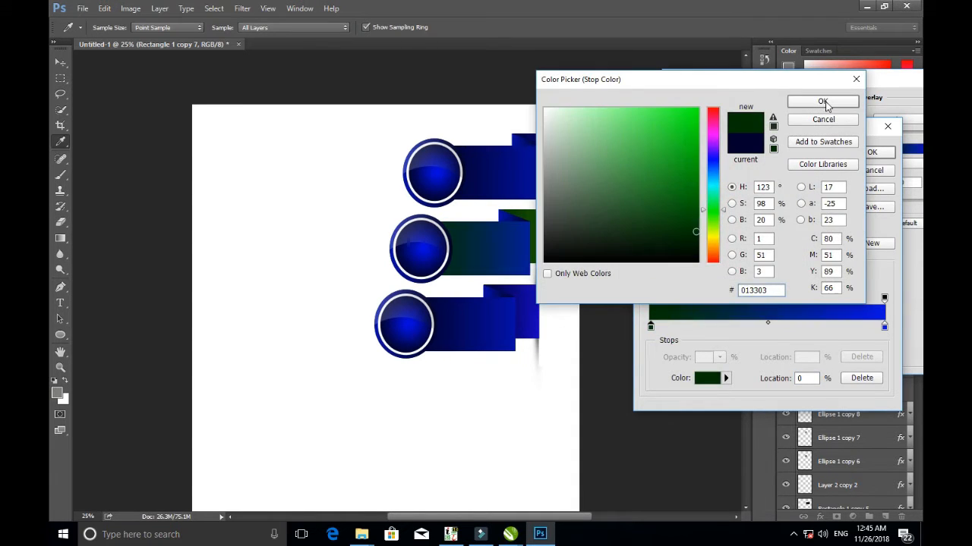
{"action": "left_click", "coordinate": [825, 102]}
Set the front panel gradient's end colour to medium green, save the green gradient as a preset and accept the layer style.
{"action": "double_click", "coordinate": [884, 327]}
{"action": "left_click", "coordinate": [712, 221]}
{"action": "left_click", "coordinate": [691, 208]}
{"action": "left_click", "coordinate": [690, 175]}
{"action": "left_click", "coordinate": [812, 103]}
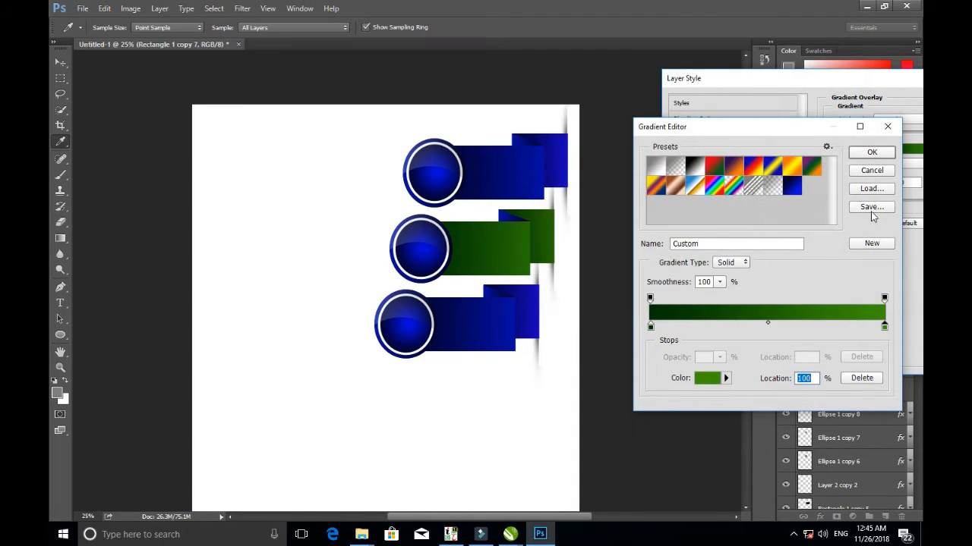
{"action": "left_click", "coordinate": [871, 152]}
{"action": "left_click_drag", "start_coordinate": [721, 78], "coordinate": [549, 78]}
{"action": "left_click", "coordinate": [897, 103]}
Apply the saved green gradient to the middle ribbon's fold as its Gradient Overlay.
{"action": "left_click", "coordinate": [513, 215]}
{"action": "left_click", "coordinate": [819, 517]}
{"action": "left_click", "coordinate": [827, 475]}
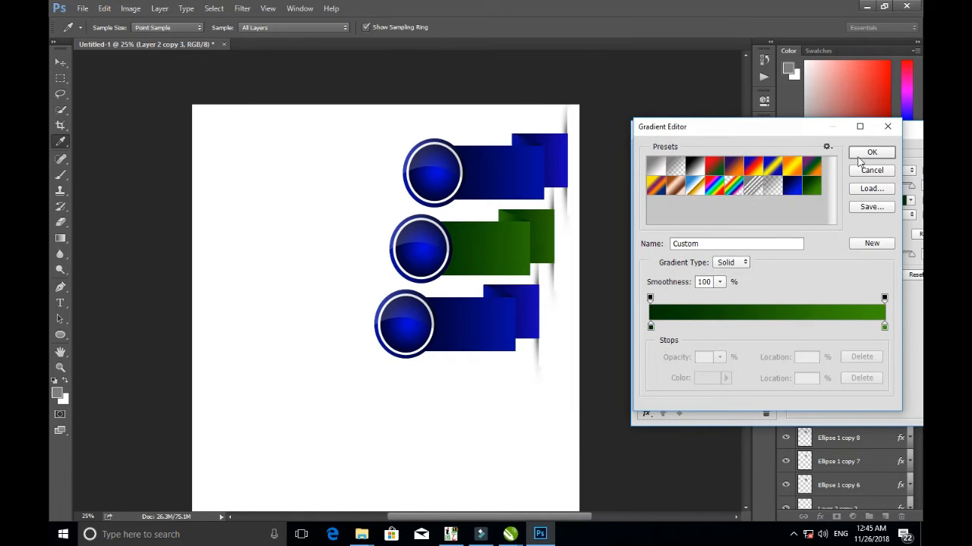
{"action": "left_click", "coordinate": [869, 152]}
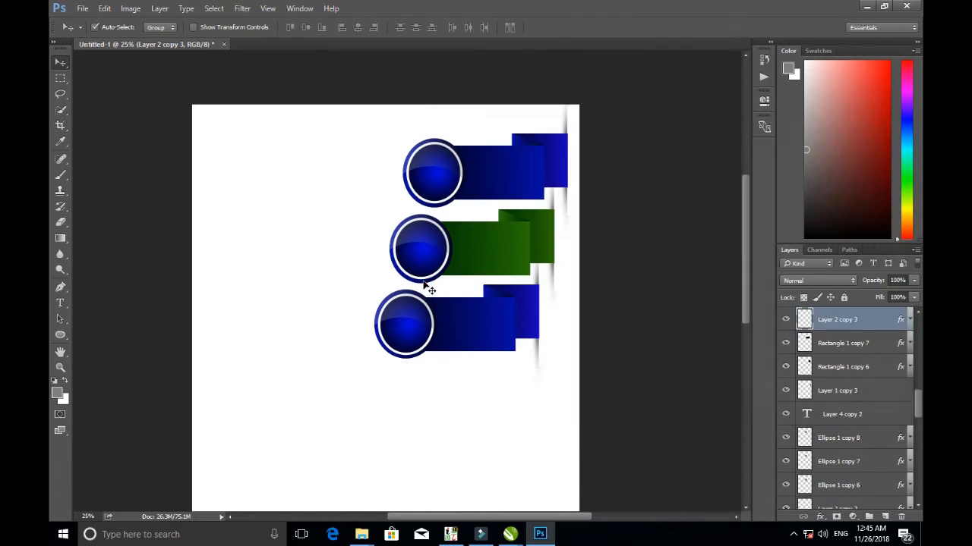
Apply the saved green gradient to the Gradient Overlays of the middle ribbon's outer circle and glossy inner circle.
{"action": "left_click", "coordinate": [820, 517]}
{"action": "left_click", "coordinate": [830, 462]}
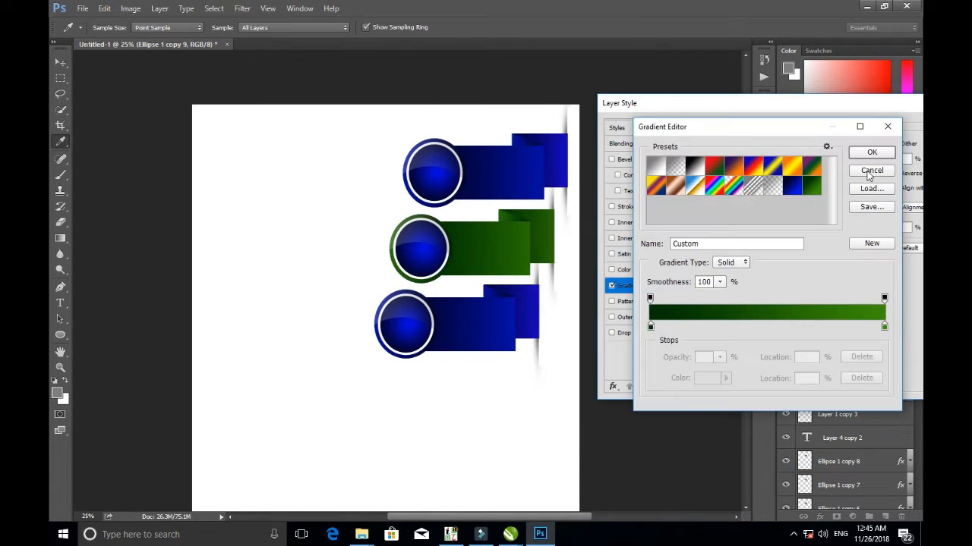
{"action": "left_click", "coordinate": [872, 170]}
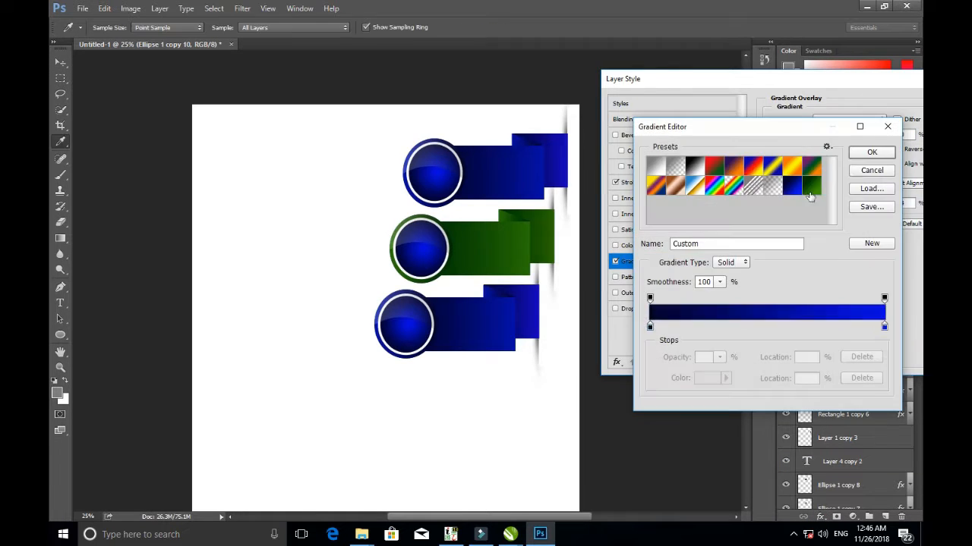
{"action": "left_click", "coordinate": [810, 196]}
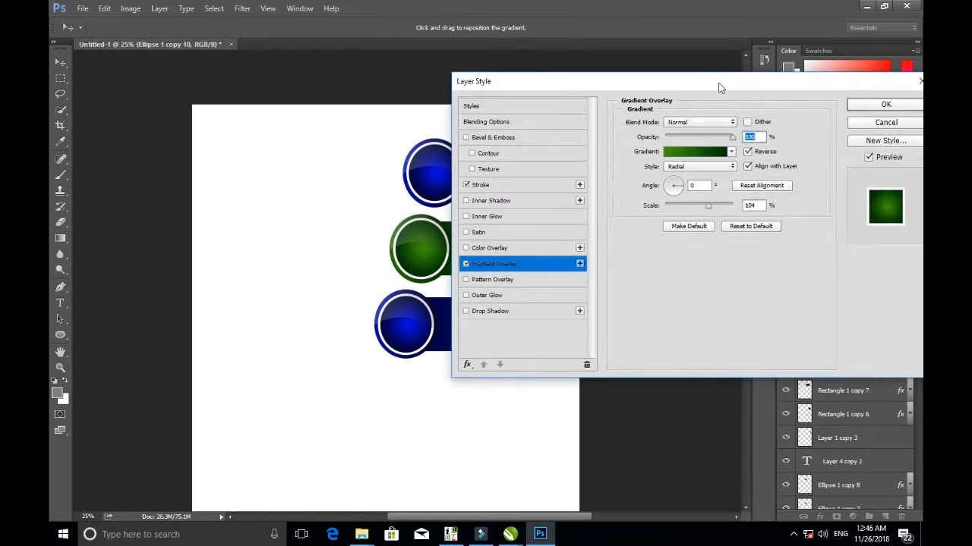
{"action": "left_click", "coordinate": [885, 102]}
Set the start colour of the bottom ribbon's rear panel gradient to dark brown 402e01.
{"action": "left_click", "coordinate": [844, 356]}
{"action": "left_click", "coordinate": [820, 517]}
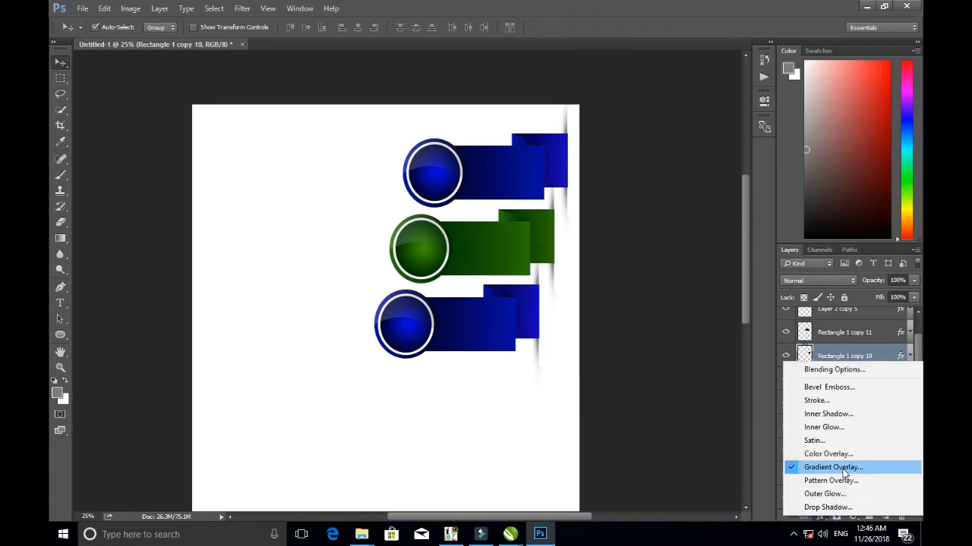
{"action": "left_click", "coordinate": [845, 474]}
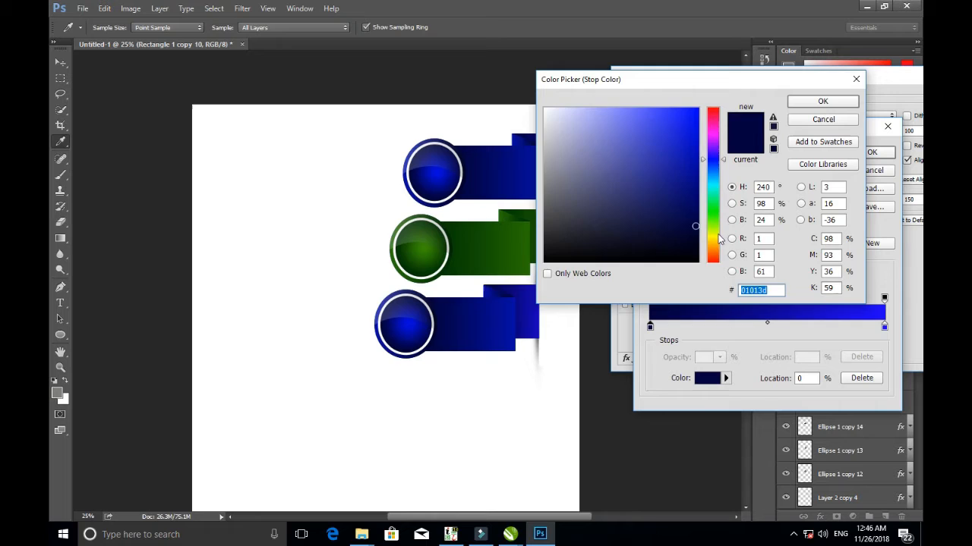
{"action": "left_click", "coordinate": [696, 223]}
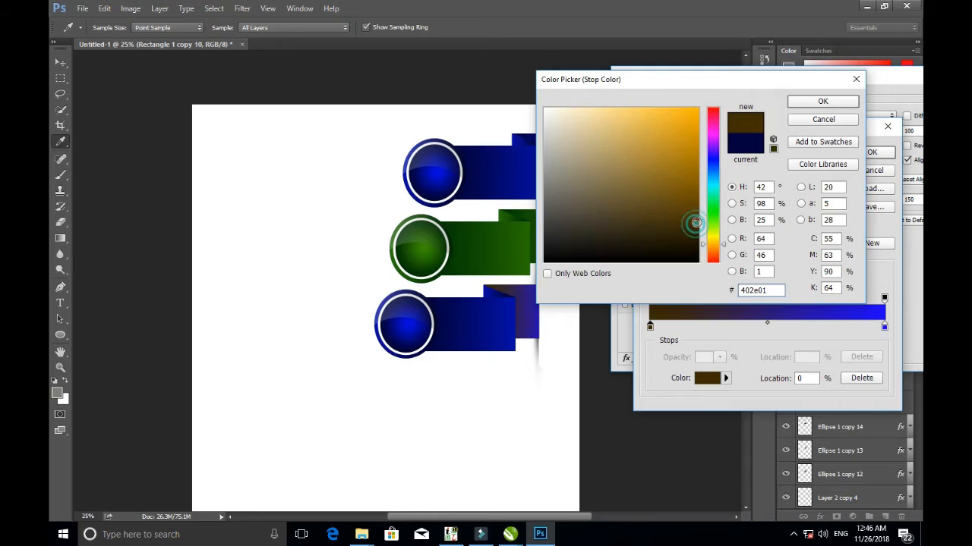
{"action": "left_click", "coordinate": [822, 101]}
Set the rear panel gradient's end colour to bright orange and shift its midpoint slightly toward the orange end.
{"action": "double_click", "coordinate": [883, 326]}
{"action": "left_click_drag", "start_coordinate": [691, 219], "coordinate": [694, 151]}
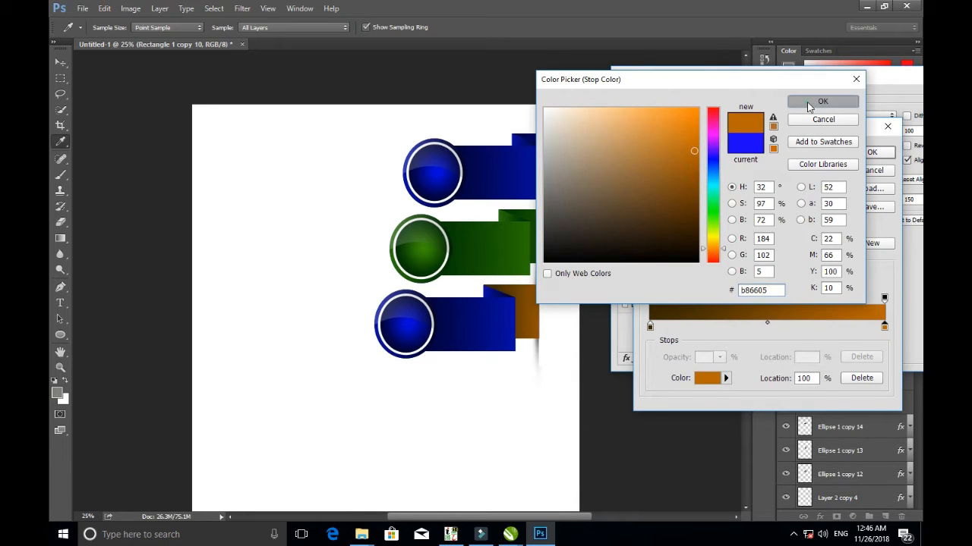
{"action": "left_click", "coordinate": [808, 103]}
{"action": "mouse_move", "coordinate": [767, 323]}
{"action": "left_mouse_down"}
{"action": "mouse_move", "coordinate": [793, 324]}
{"action": "mouse_move", "coordinate": [774, 322]}
{"action": "left_mouse_up"}
{"action": "double_click", "coordinate": [884, 327]}
{"action": "left_click", "coordinate": [692, 126]}
{"action": "left_click", "coordinate": [814, 101]}
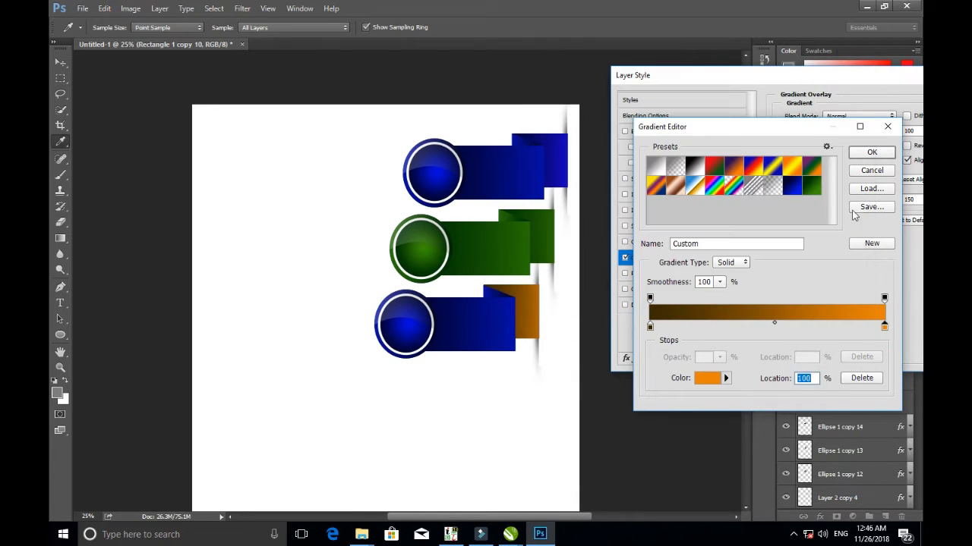
Save the orange gradient as a new preset and accept the rear panel's layer style.
{"action": "left_click", "coordinate": [865, 246]}
{"action": "key", "text": "Return"}
{"action": "key", "text": "Return"}
{"action": "left_click", "coordinate": [486, 328]}
{"action": "left_click", "coordinate": [494, 292], "text": "shift"}
{"action": "left_click", "coordinate": [394, 354], "text": "shift"}
{"action": "left_click", "coordinate": [406, 334], "text": "shift"}
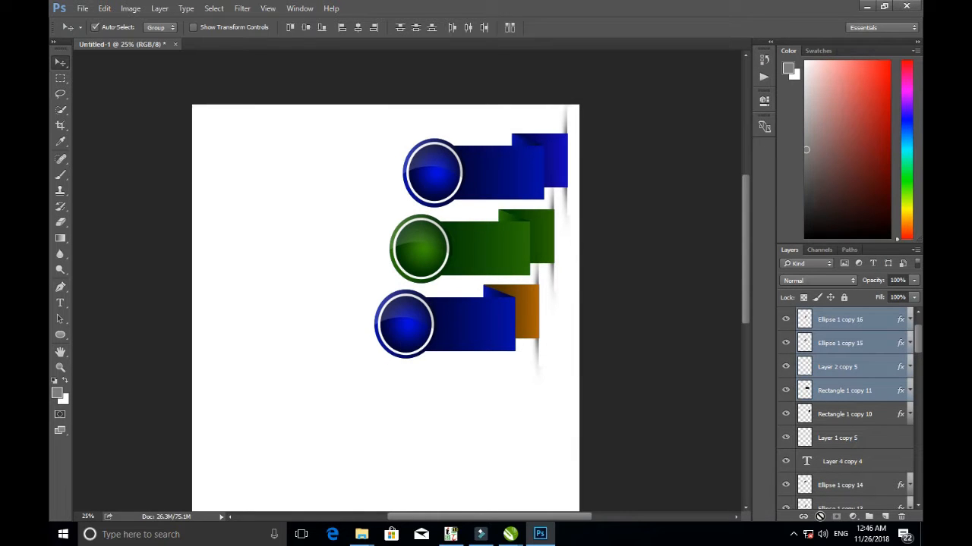
{"action": "key", "text": "ctrl+e"}
{"action": "left_click", "coordinate": [819, 516]}
{"action": "left_click", "coordinate": [833, 465]}
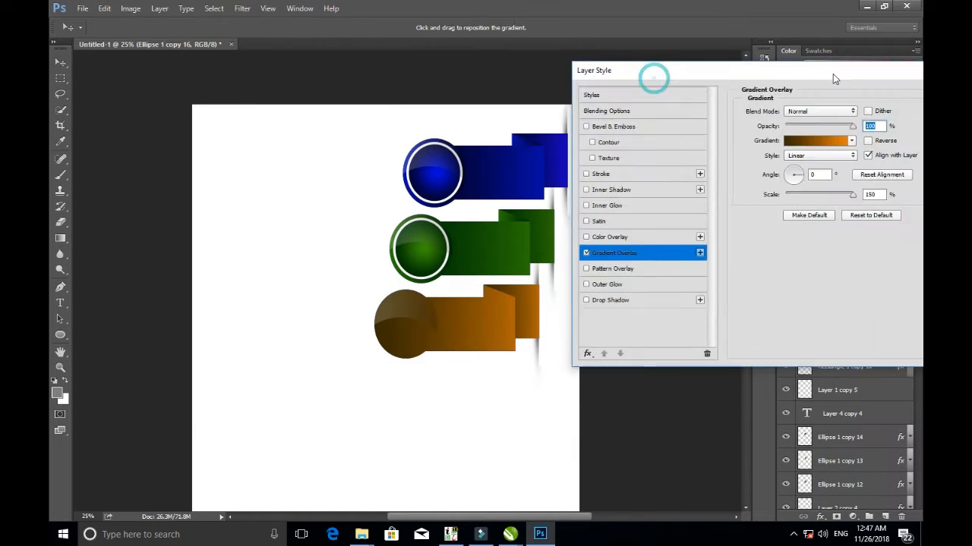
{"action": "left_click_drag", "start_coordinate": [832, 74], "coordinate": [854, 70]}
{"action": "left_click", "coordinate": [839, 140]}
{"action": "left_click", "coordinate": [872, 153]}
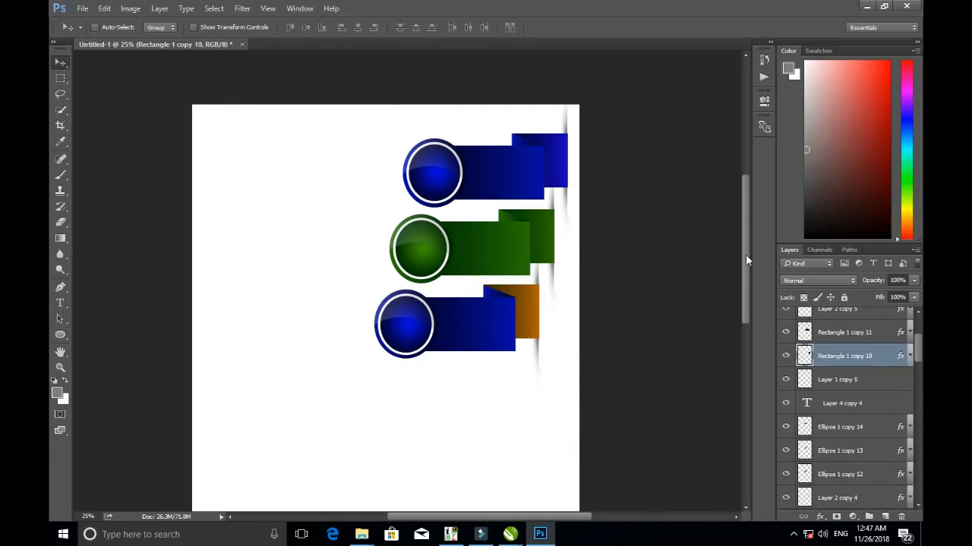
Apply the saved orange gradient to the bottom ribbon's front panel as its Gradient Overlay.
{"action": "left_click", "coordinate": [786, 356]}
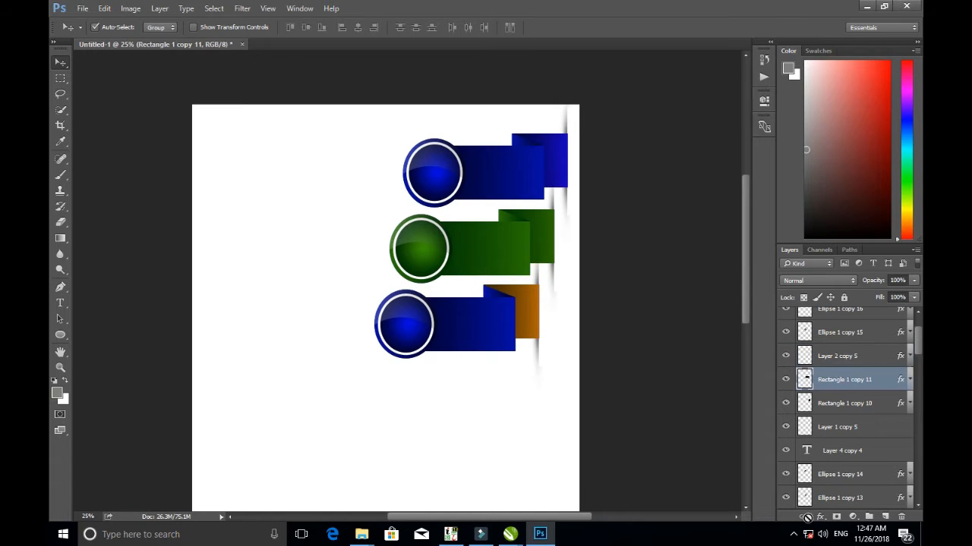
{"action": "left_click", "coordinate": [819, 516]}
{"action": "left_click", "coordinate": [282, 258]}
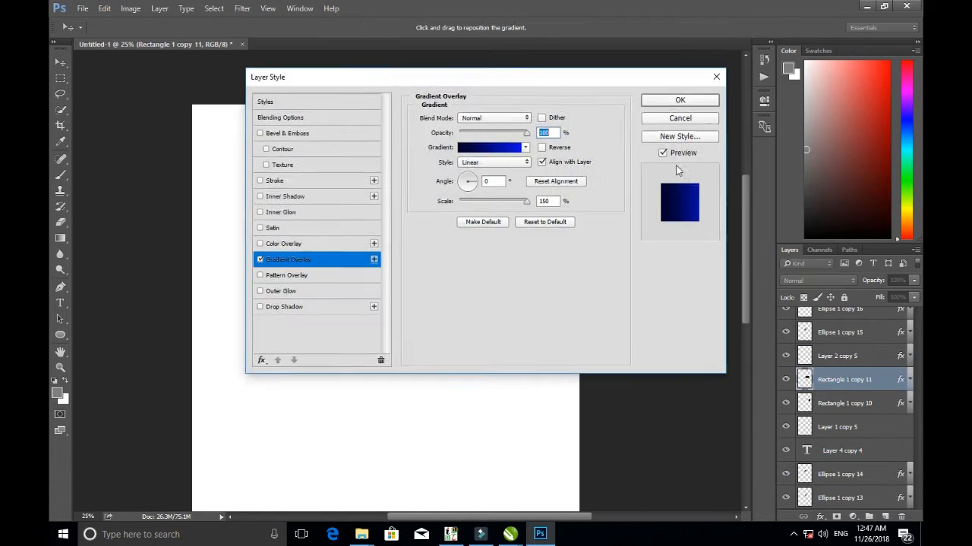
{"action": "left_click_drag", "start_coordinate": [261, 72], "coordinate": [631, 100]}
{"action": "left_click", "coordinate": [827, 164]}
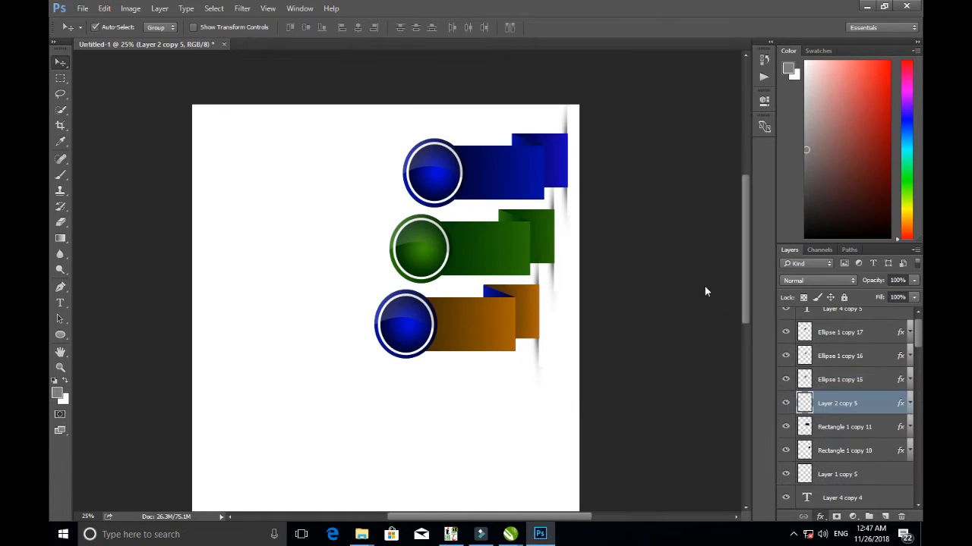
Apply the saved orange gradient to the bottom ribbon's fold, outer circle and glossy inner circle.
{"action": "left_click", "coordinate": [644, 263]}
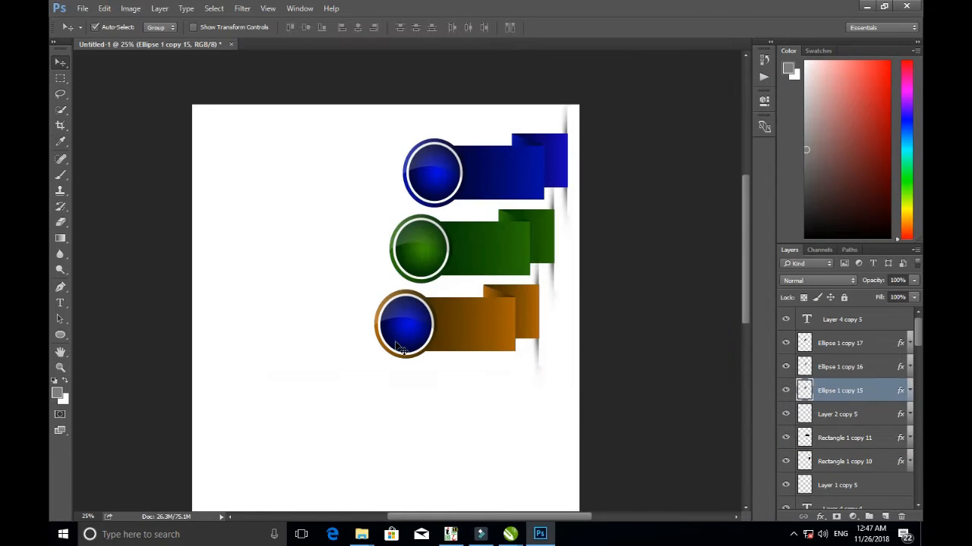
{"action": "left_click", "coordinate": [827, 367]}
{"action": "left_click", "coordinate": [819, 516]}
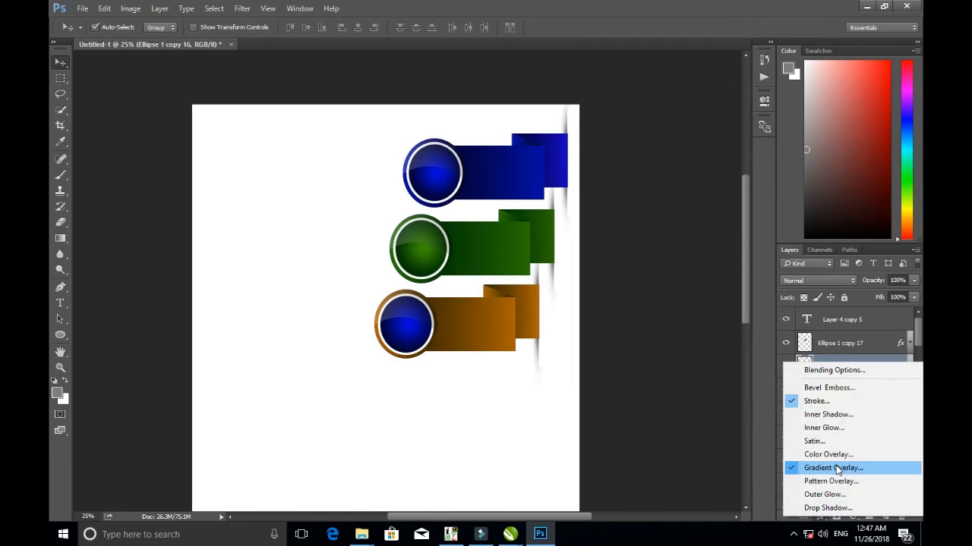
{"action": "left_click", "coordinate": [826, 463]}
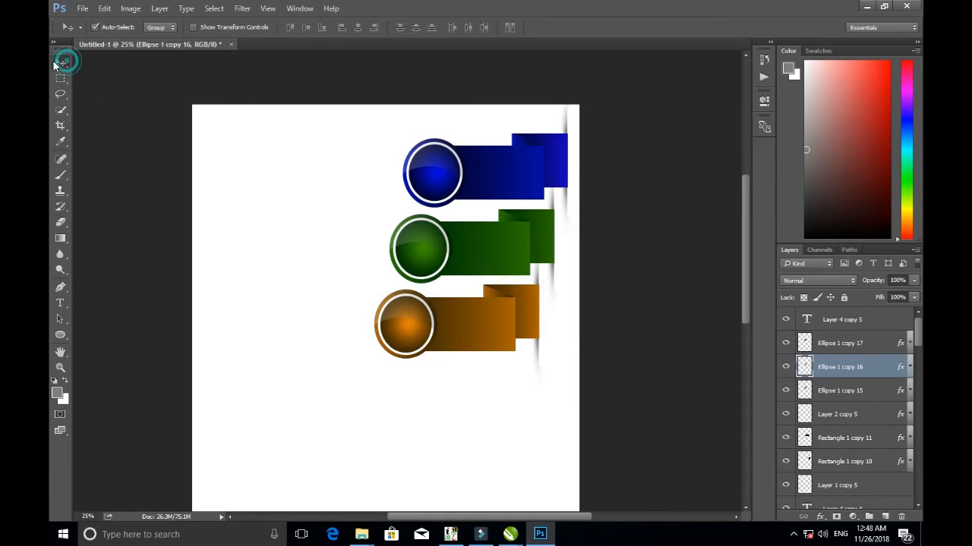
Add a text box on the blue ribbon's front panel and paste the "loram ispust" filler paragraph in white 6 pt Times New Roman Bold.
{"action": "scroll", "coordinate": [429, 436], "scroll_direction": "up", "scroll_amount": 1}
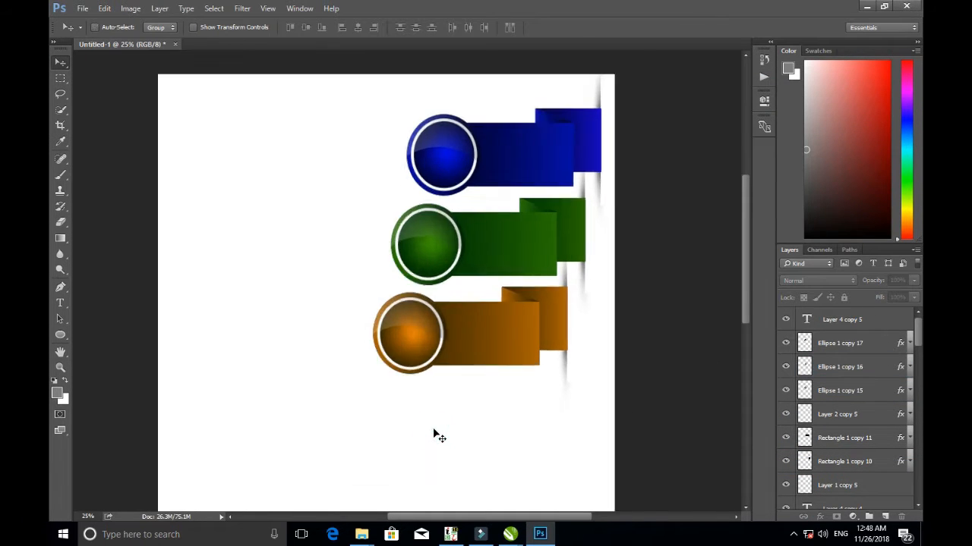
{"action": "key", "text": "t"}
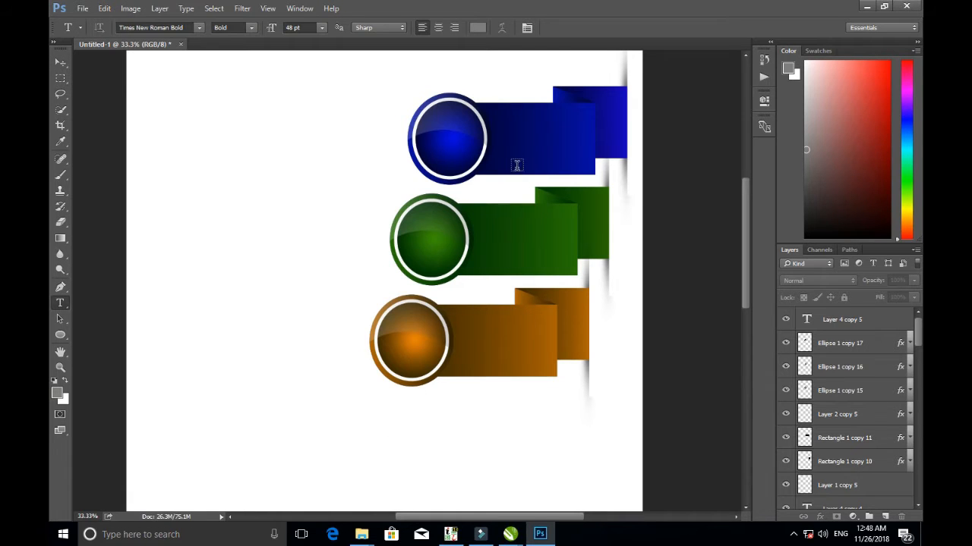
{"action": "left_click_drag", "start_coordinate": [495, 115], "coordinate": [592, 165]}
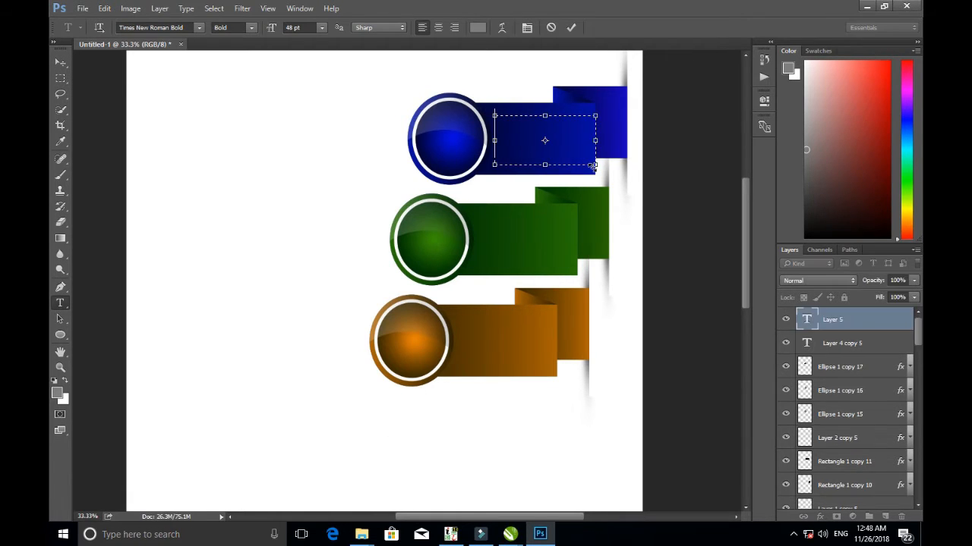
{"action": "key", "text": "ctrl+v"}
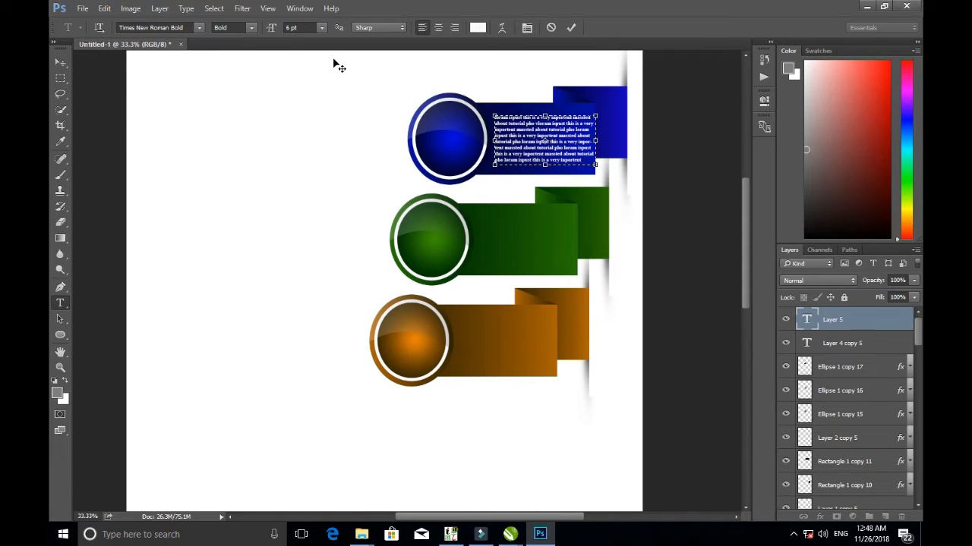
{"action": "left_click", "coordinate": [62, 60]}
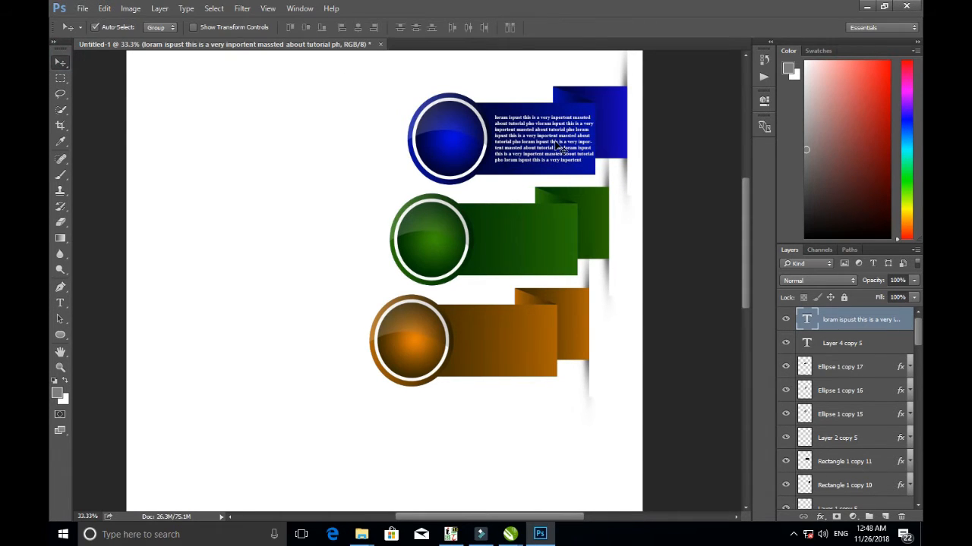
Show the rulers and scale the paragraph down slightly, fitting it within the blue ribbon's front panel.
{"action": "left_click_drag", "start_coordinate": [561, 146], "coordinate": [559, 145]}
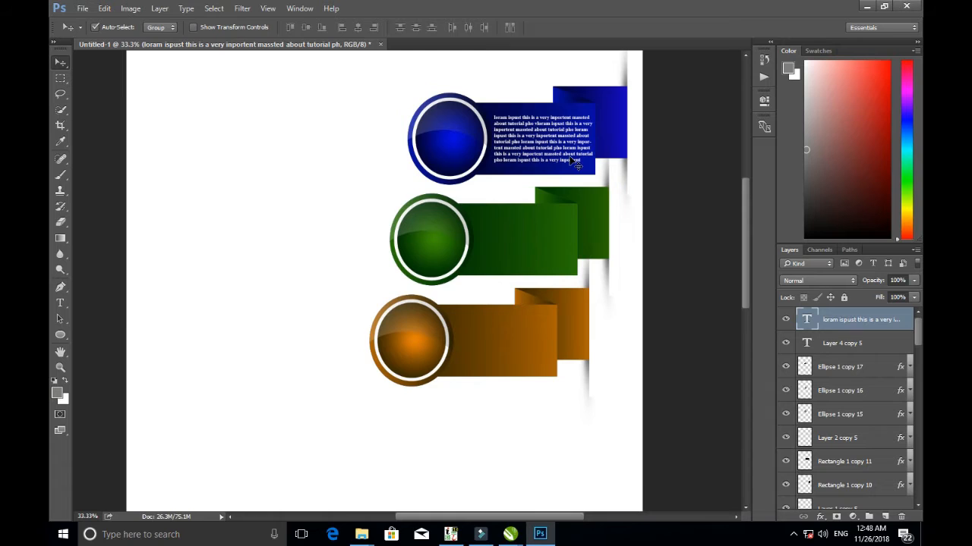
{"action": "key", "text": "ctrl+r"}
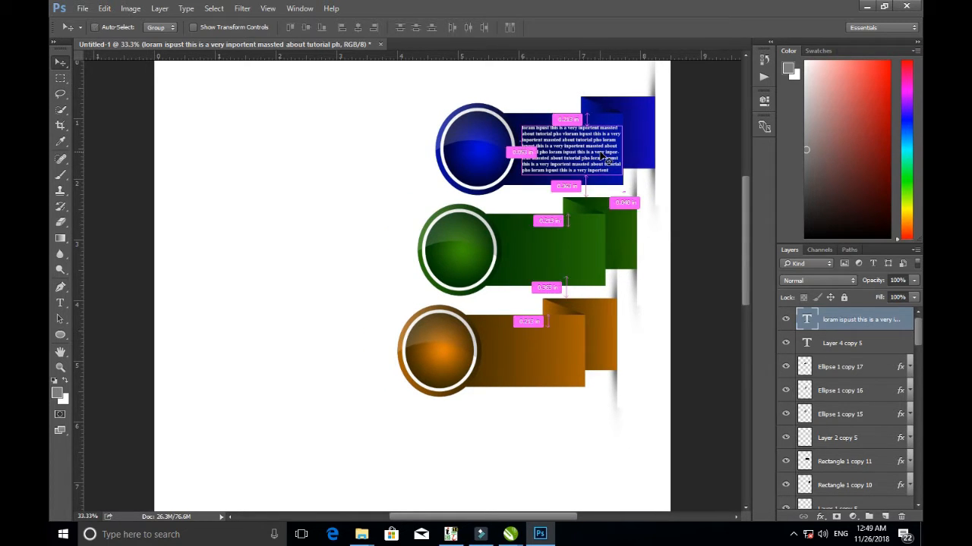
{"action": "key", "text": "ctrl+t"}
{"action": "mouse_move", "coordinate": [621, 176]}
{"action": "left_mouse_down"}
{"action": "mouse_move", "coordinate": [606, 173]}
{"action": "mouse_move", "coordinate": [620, 174]}
{"action": "left_mouse_up"}
{"action": "left_click_drag", "start_coordinate": [555, 151], "coordinate": [557, 155]}
{"action": "key", "text": "Return"}
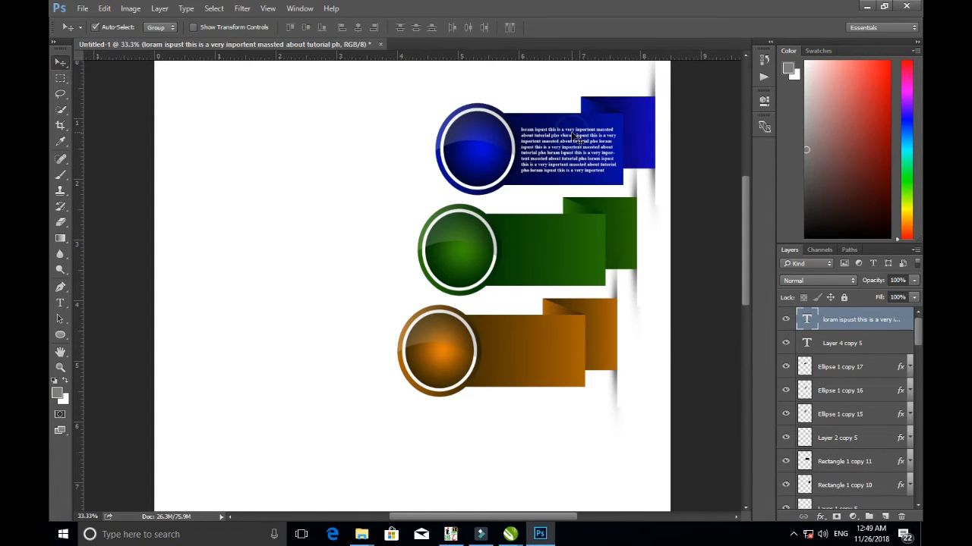
Duplicate the paragraph onto the front panels of the green and orange ribbons, aligning each copy like the original.
{"action": "left_click_drag", "start_coordinate": [577, 139], "coordinate": [545, 240]}
{"action": "key", "text": "Up"}
{"action": "key", "text": "Up"}
{"action": "key", "text": "Up"}
{"action": "key", "text": "Up"}
{"action": "key", "text": "Up"}
{"action": "key", "text": "Up"}
{"action": "key", "text": "Up"}
{"action": "key", "text": "Up"}
{"action": "key", "text": "Up"}
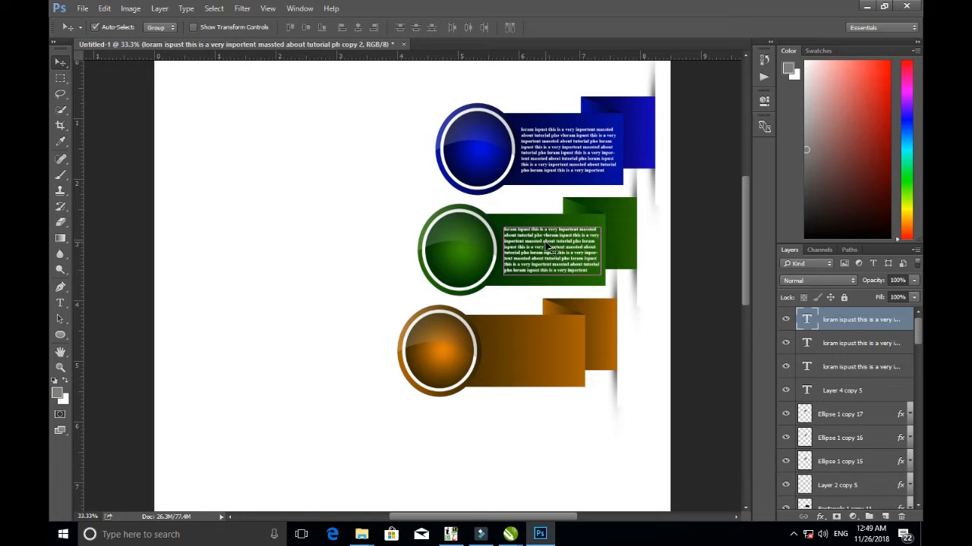
{"action": "left_click_drag", "start_coordinate": [546, 241], "coordinate": [524, 344]}
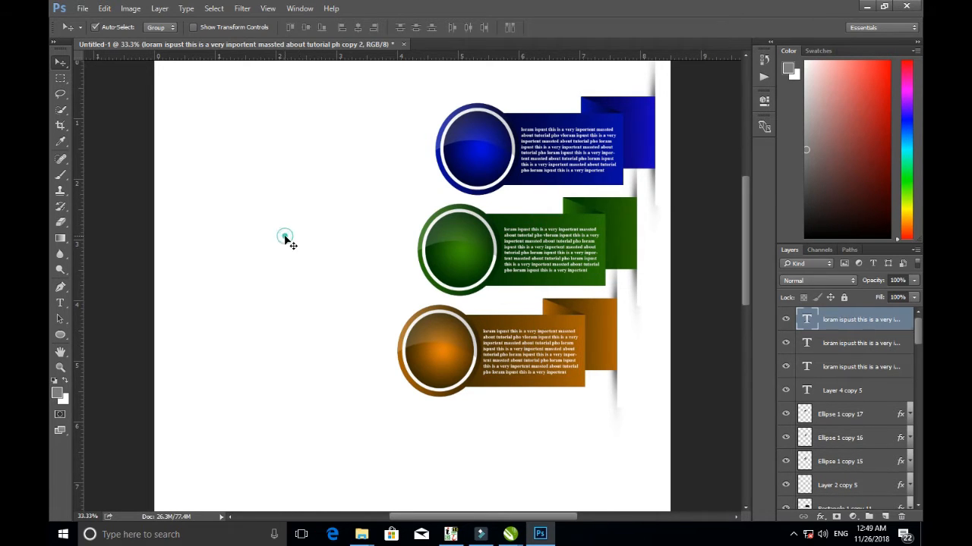
{"action": "left_click", "coordinate": [285, 239]}
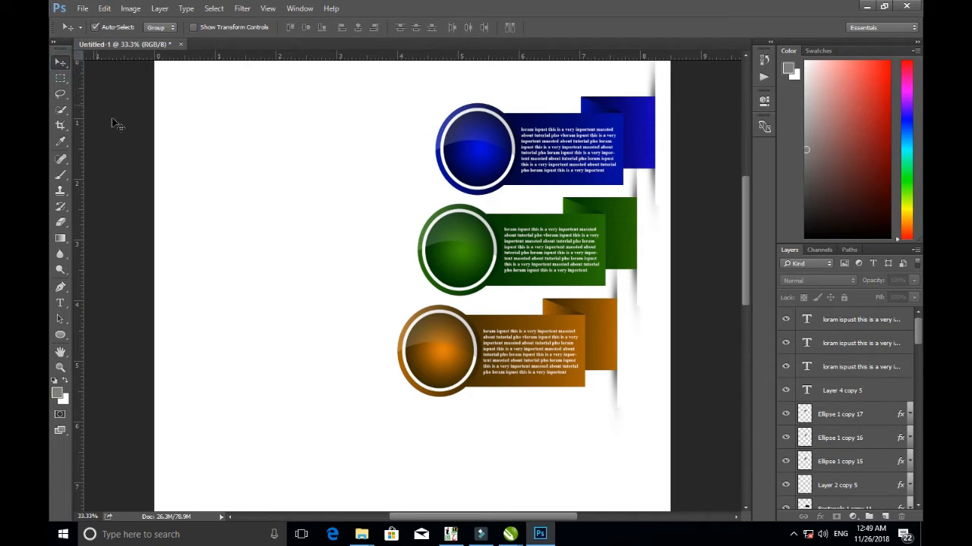
Add the number 1 as white 30 pt Times New Roman Bold text inside the blue circle.
{"action": "key", "text": "t"}
{"action": "left_click", "coordinate": [468, 156]}
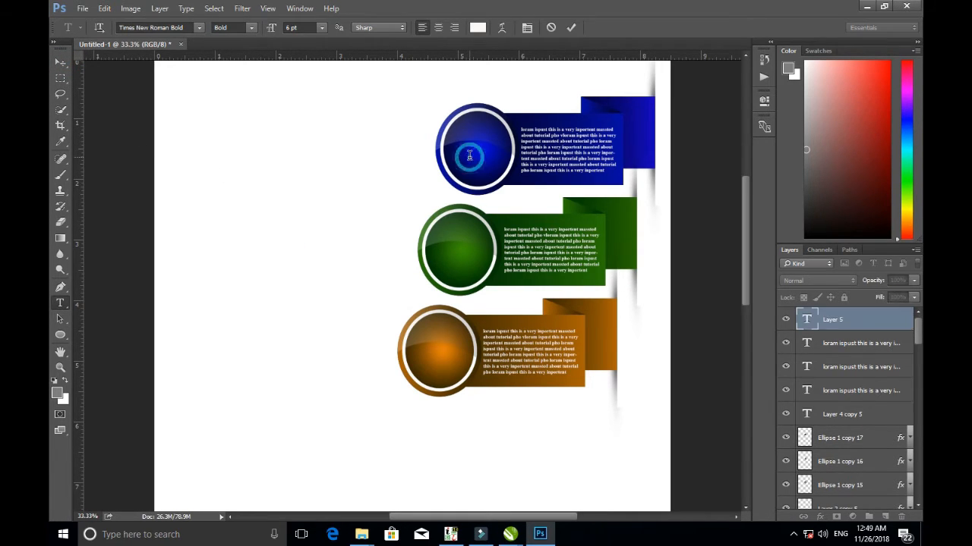
{"action": "left_click", "coordinate": [323, 27]}
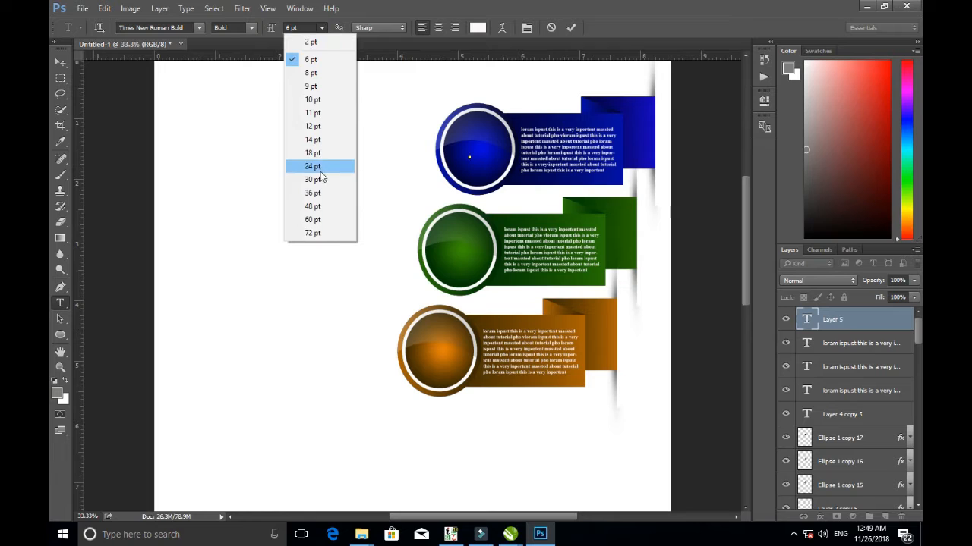
{"action": "left_click", "coordinate": [318, 181]}
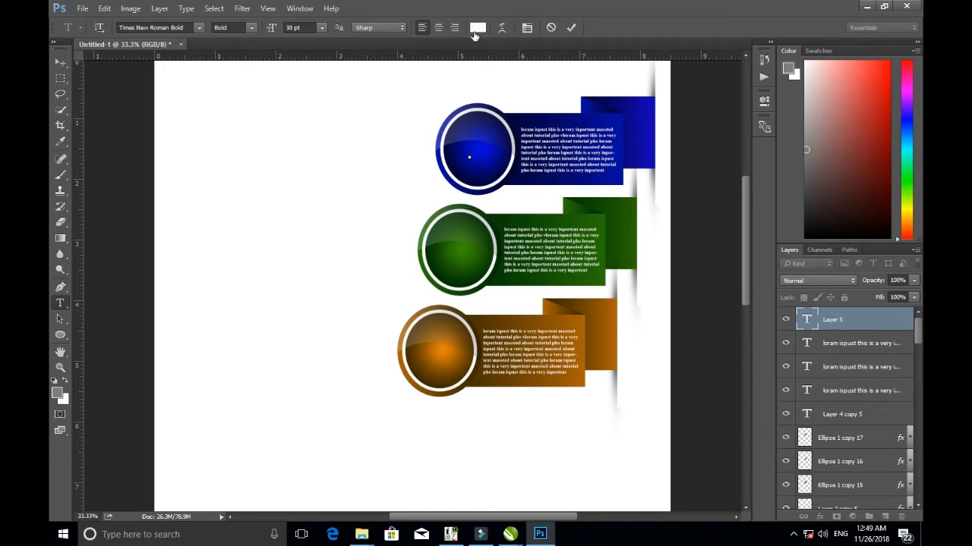
{"action": "left_click", "coordinate": [65, 61]}
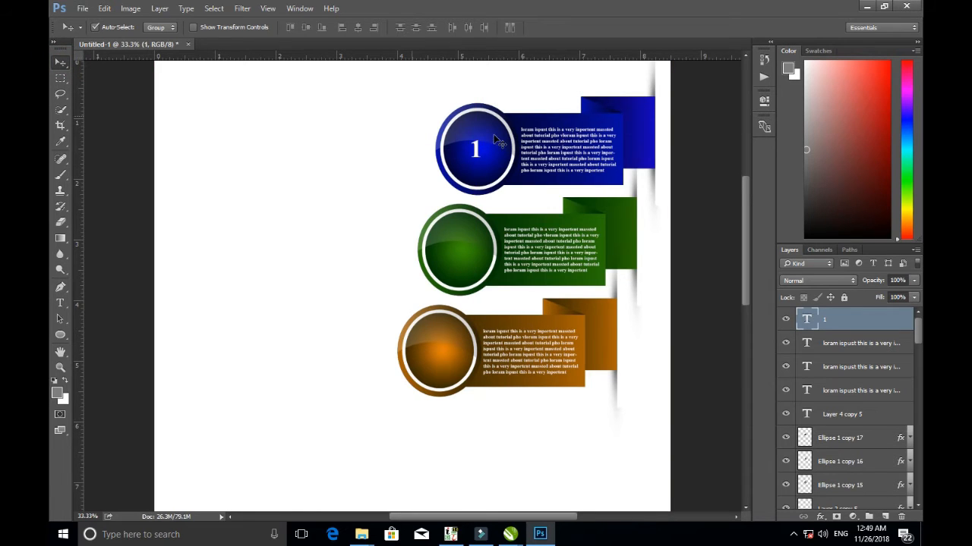
Set the number 1's font size to 60 pt and move it to the centre of the blue circle.
{"action": "double_click", "coordinate": [808, 321]}
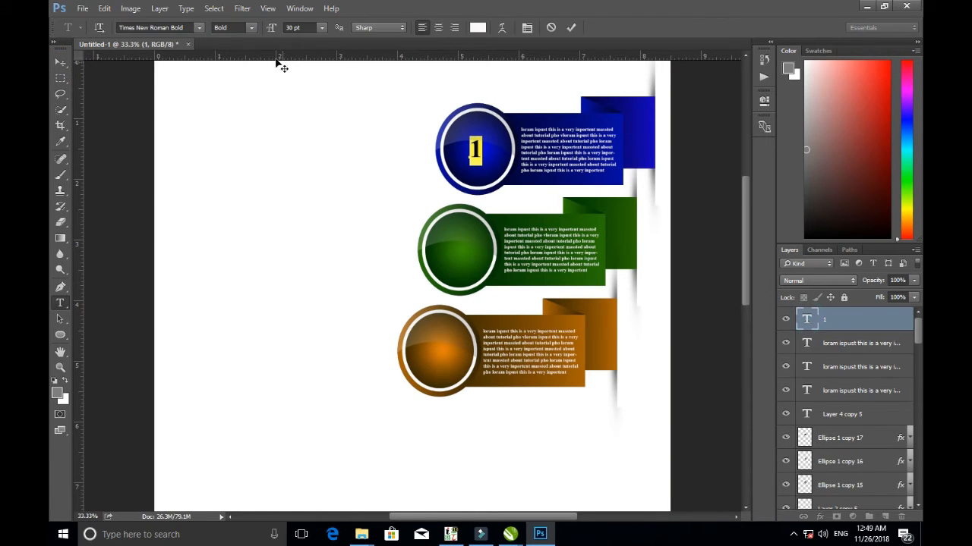
{"action": "left_click", "coordinate": [321, 27]}
{"action": "left_click", "coordinate": [318, 220]}
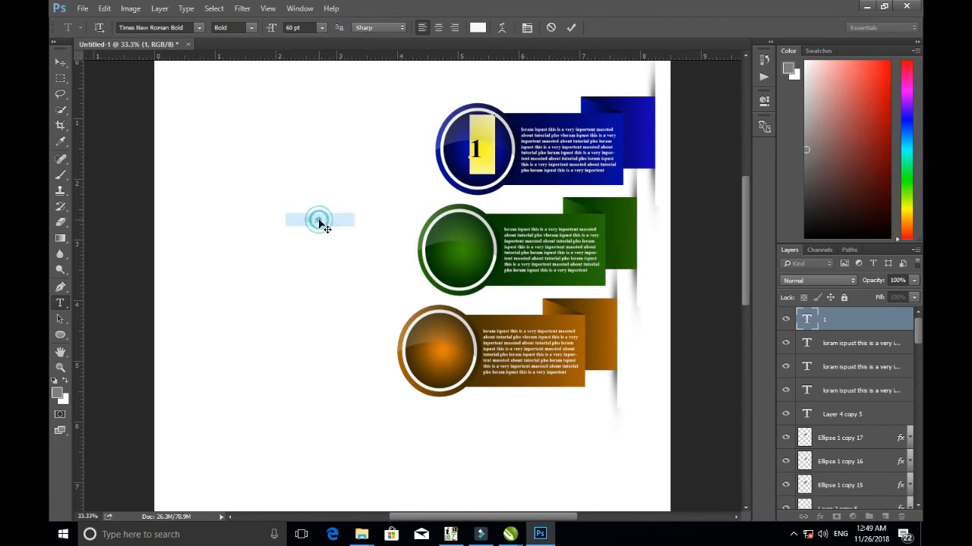
{"action": "left_click", "coordinate": [60, 62]}
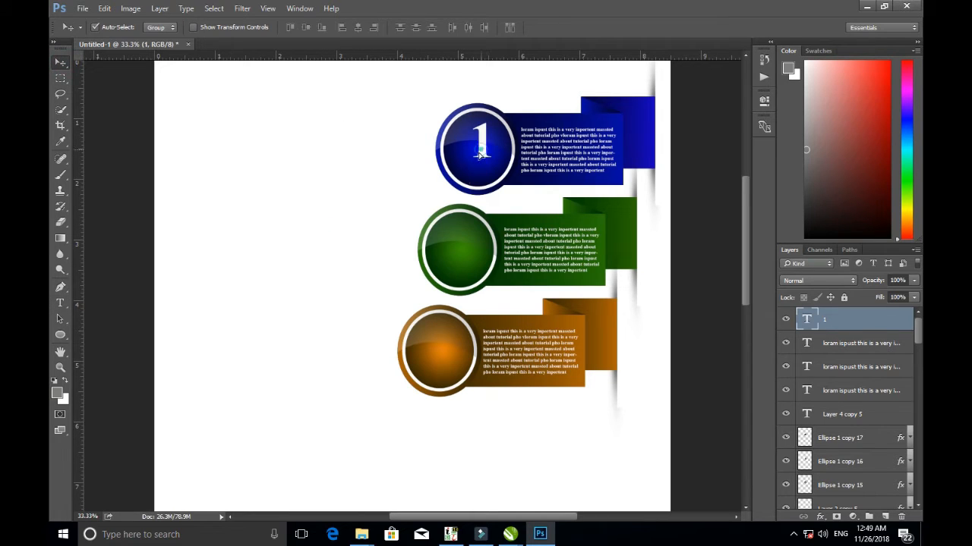
{"action": "left_click_drag", "start_coordinate": [476, 152], "coordinate": [477, 160]}
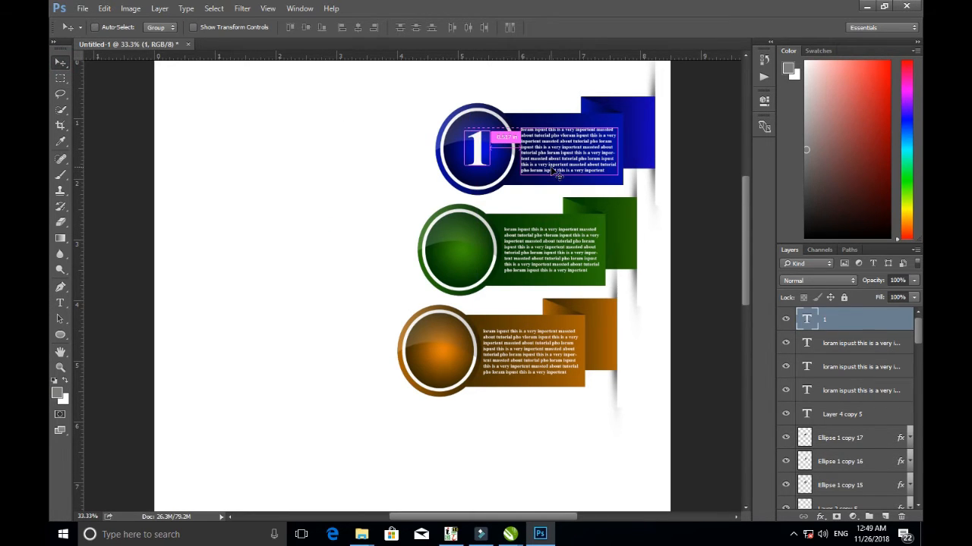
Scale the number 1 up proportionally about its centre to about 149%, filling more of the blue circle.
{"action": "key", "text": "ctrl+t"}
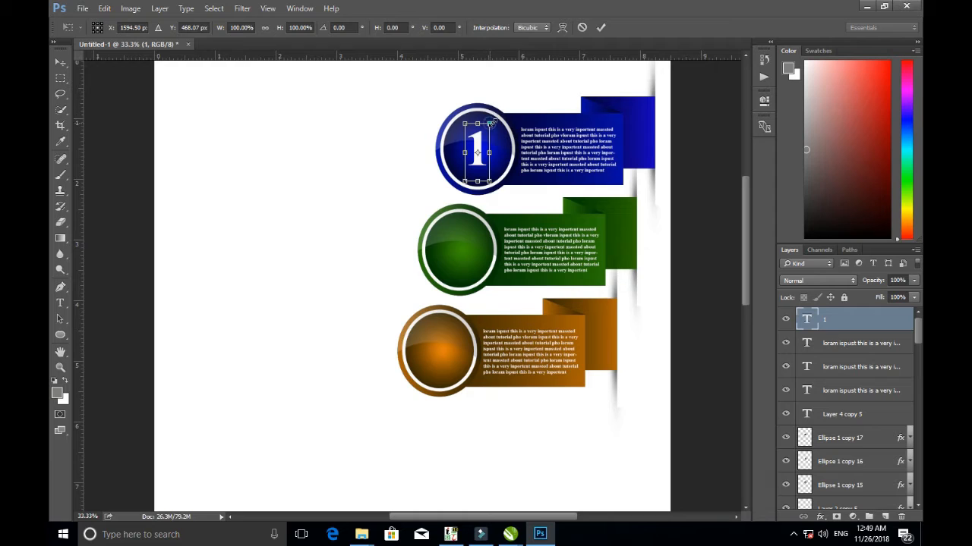
{"action": "left_click_drag", "start_coordinate": [492, 121], "coordinate": [498, 108]}
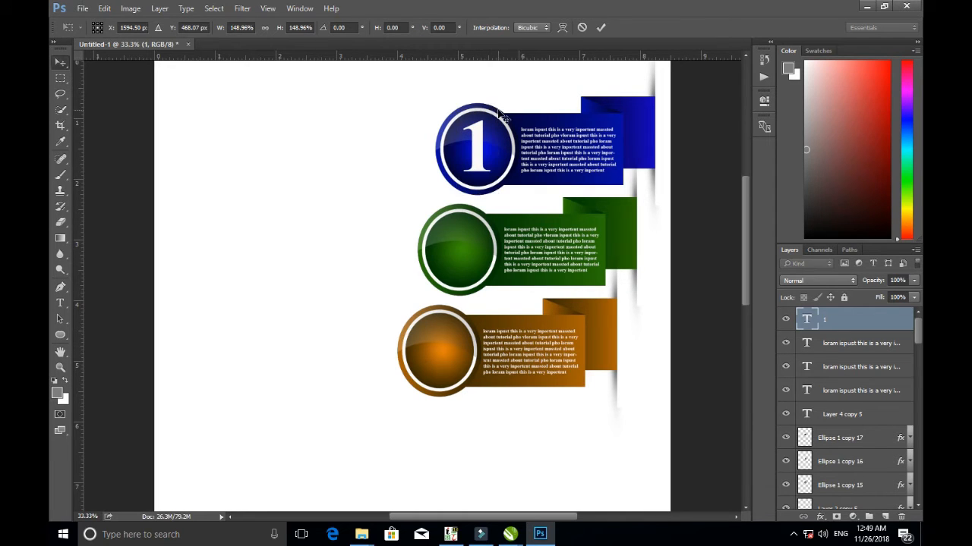
{"action": "key", "text": "Return"}
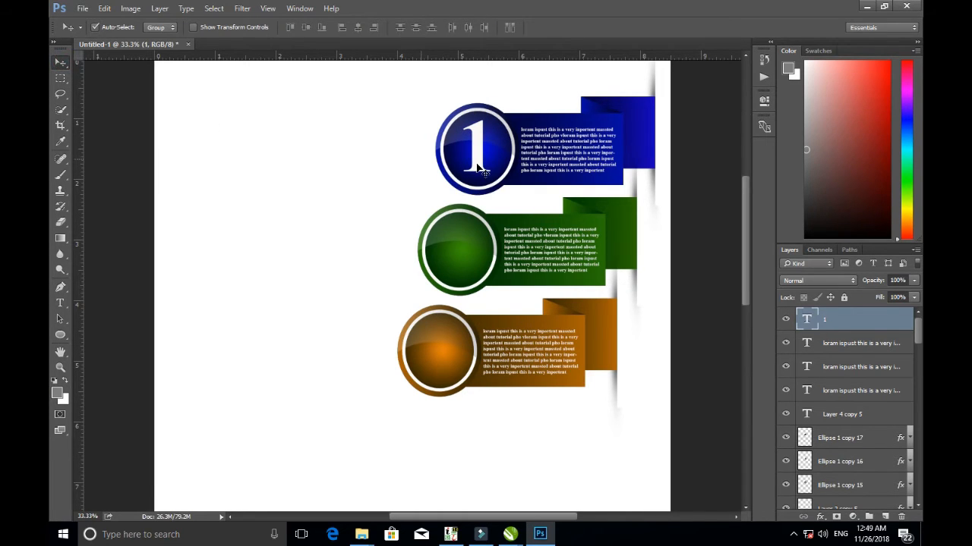
Duplicate the number 1 onto the centre of the green circle and change the copy's text to 2.
{"action": "left_click_drag", "start_coordinate": [476, 164], "coordinate": [458, 267]}
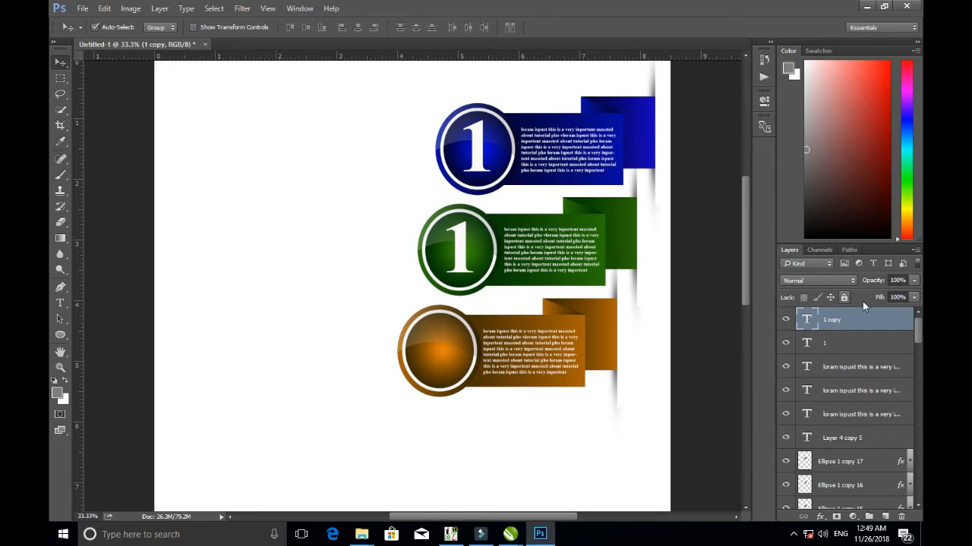
{"action": "double_click", "coordinate": [809, 319]}
{"action": "type", "text": "2"}
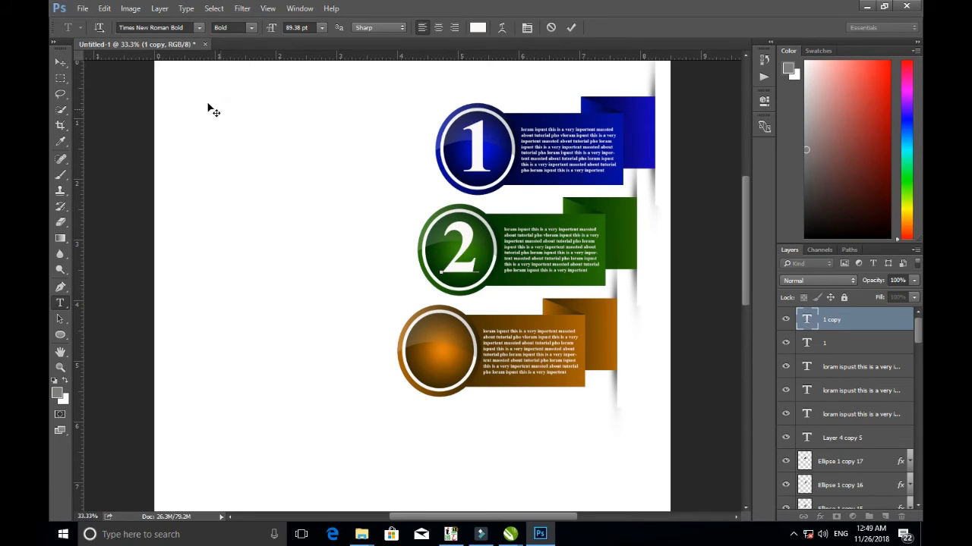
{"action": "left_click", "coordinate": [62, 62]}
{"action": "left_click", "coordinate": [230, 217]}
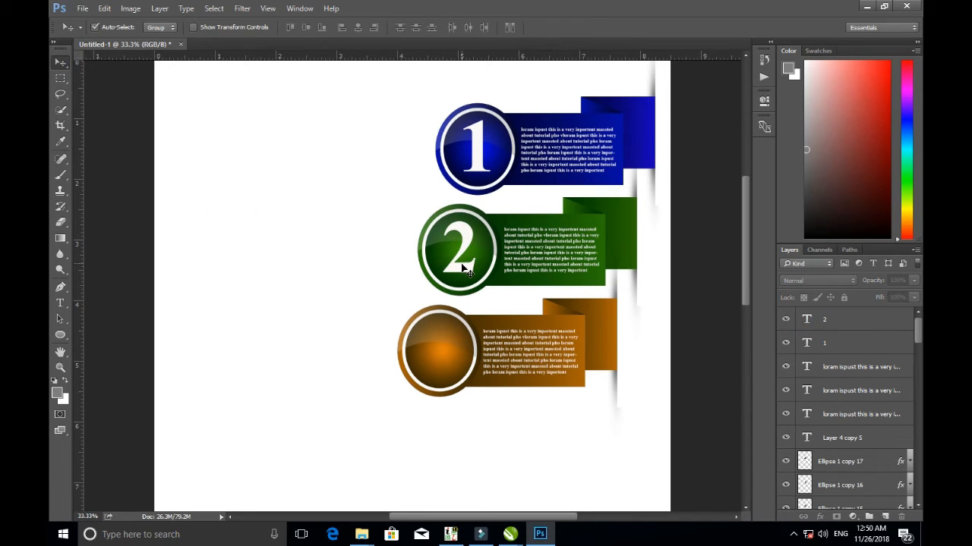
Duplicate the number 2 onto the centre of the orange circle and change the copy's text to 3.
{"action": "left_click", "coordinate": [463, 269]}
{"action": "key", "text": "ctrl+j"}
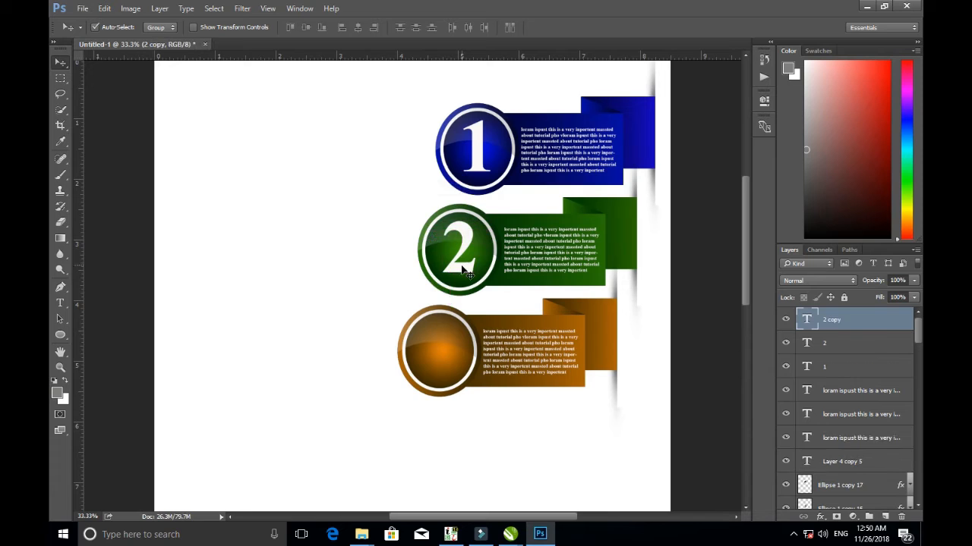
{"action": "left_click_drag", "start_coordinate": [443, 318], "coordinate": [436, 372]}
{"action": "double_click", "coordinate": [806, 320]}
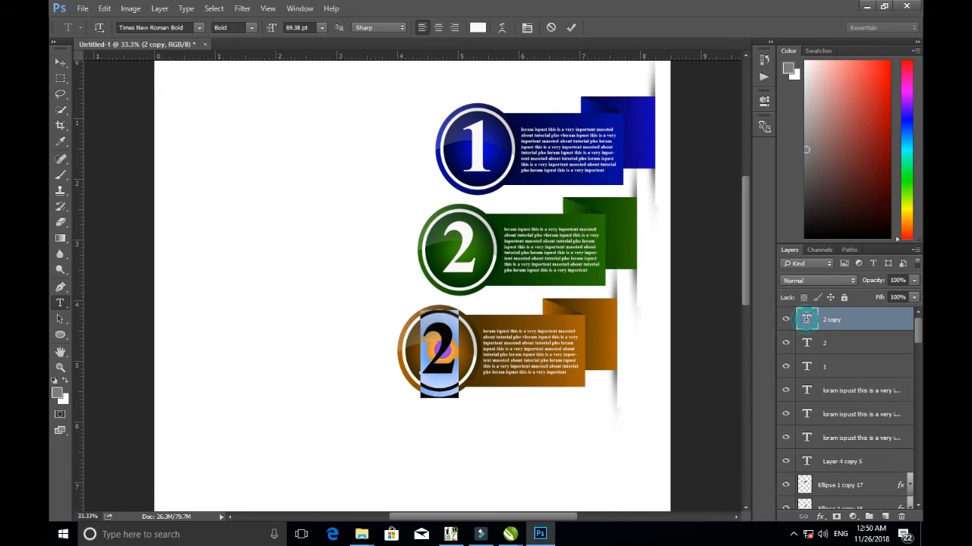
{"action": "type", "text": "3"}
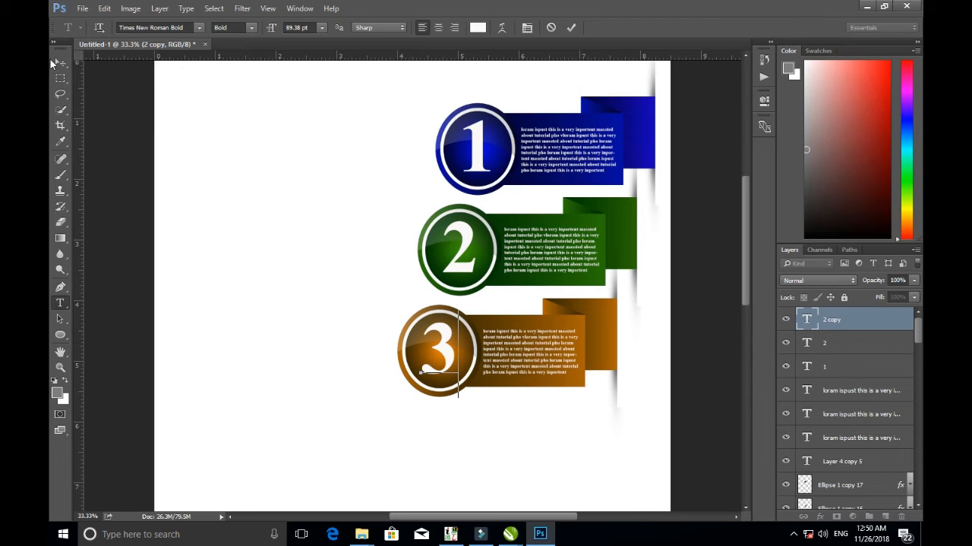
{"action": "left_click", "coordinate": [51, 61]}
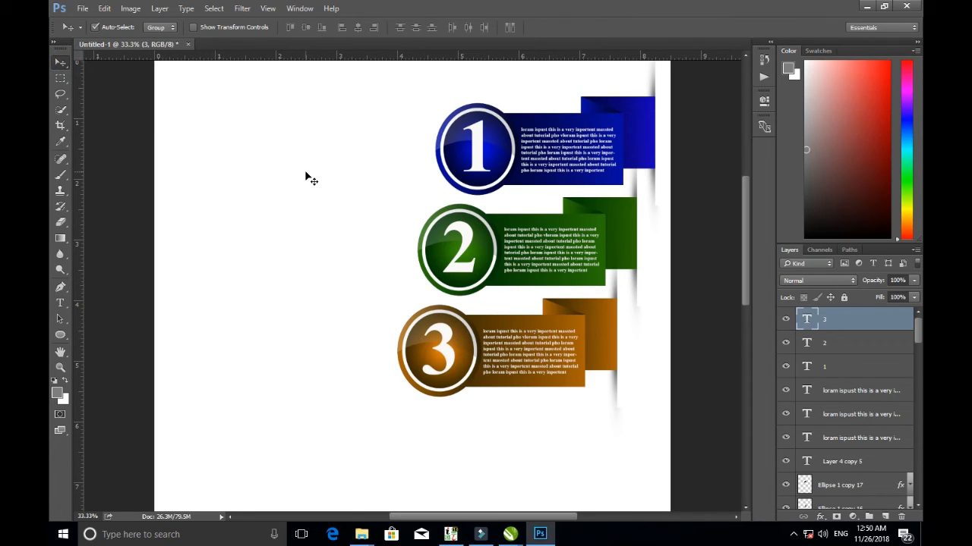